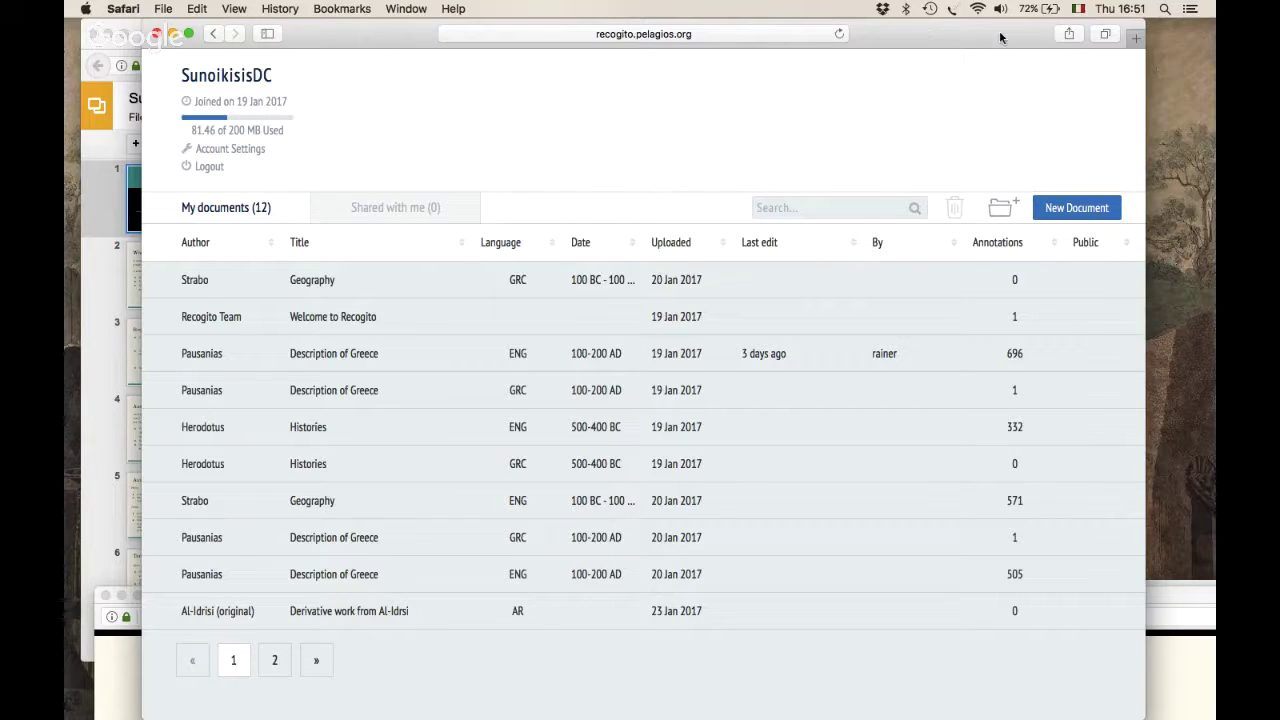
- Start a new document and sign in with the saved account's e-mail and password
left_click(1078, 208)
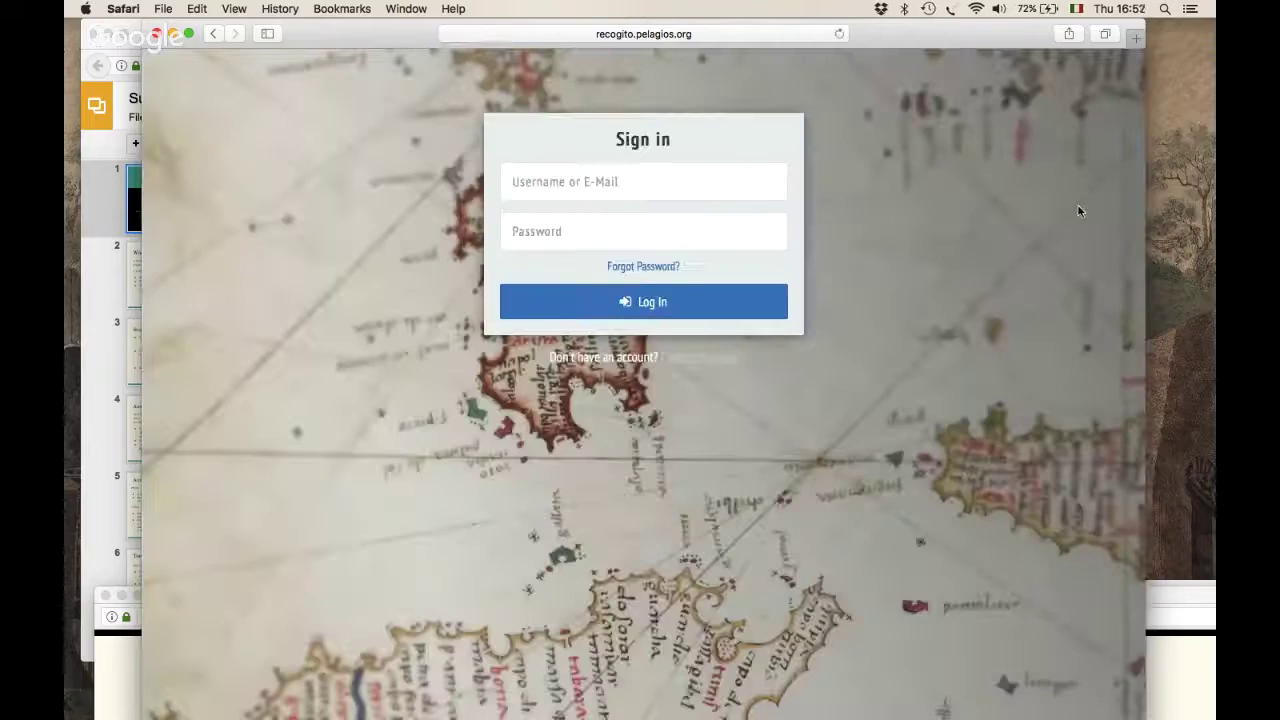
left_click(534, 180)
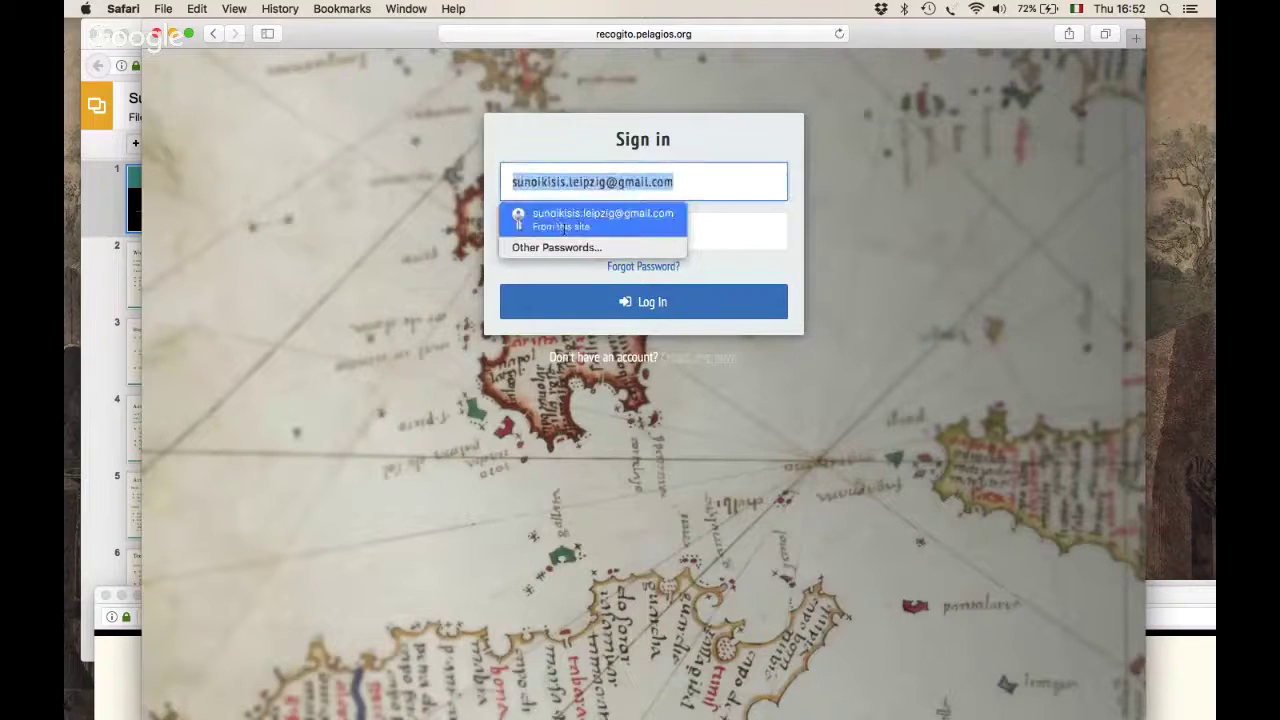
left_click(600, 215)
left_click(645, 305)
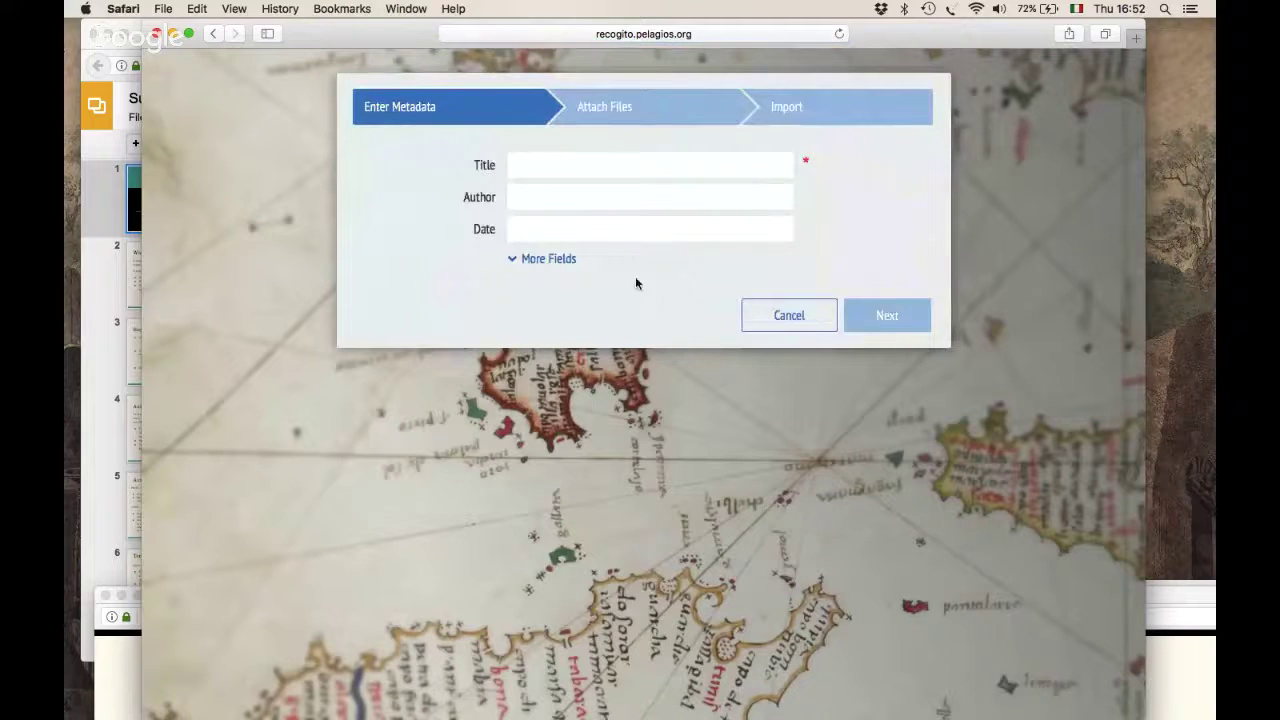
- Title the new document "Odyssey, Book 1" and continue to attaching files
left_click(538, 165)
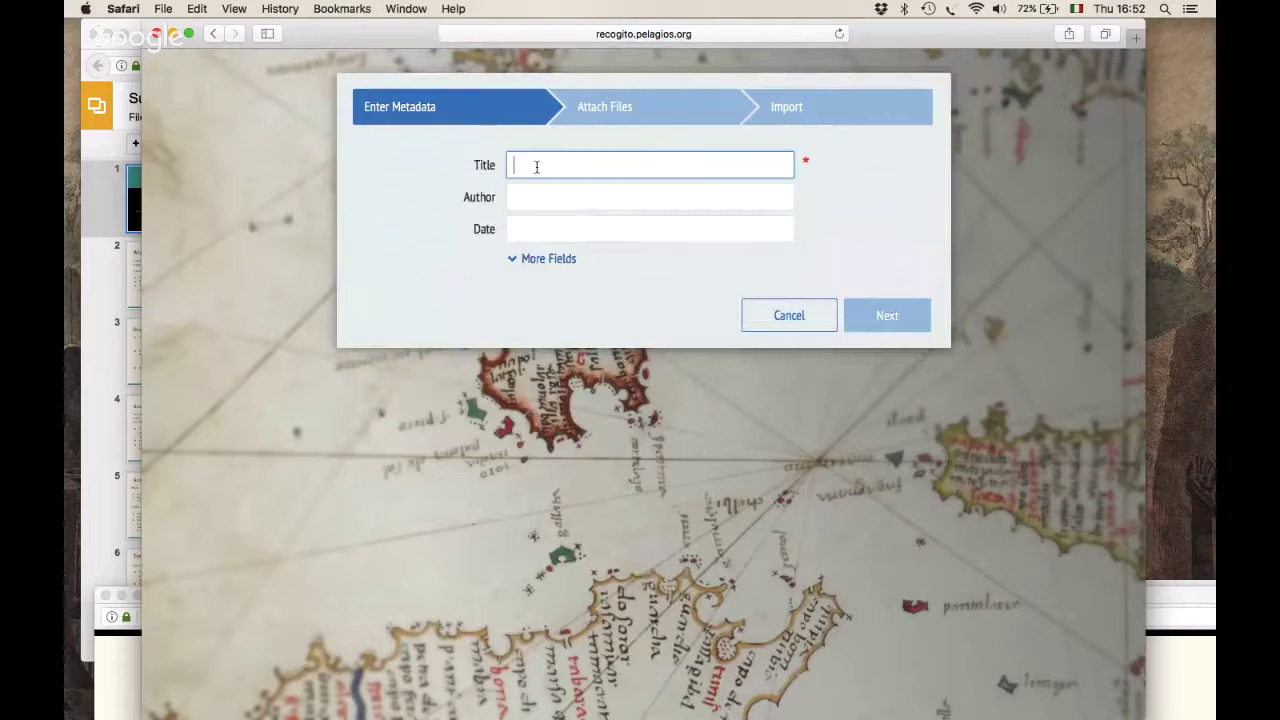
type("Ody")
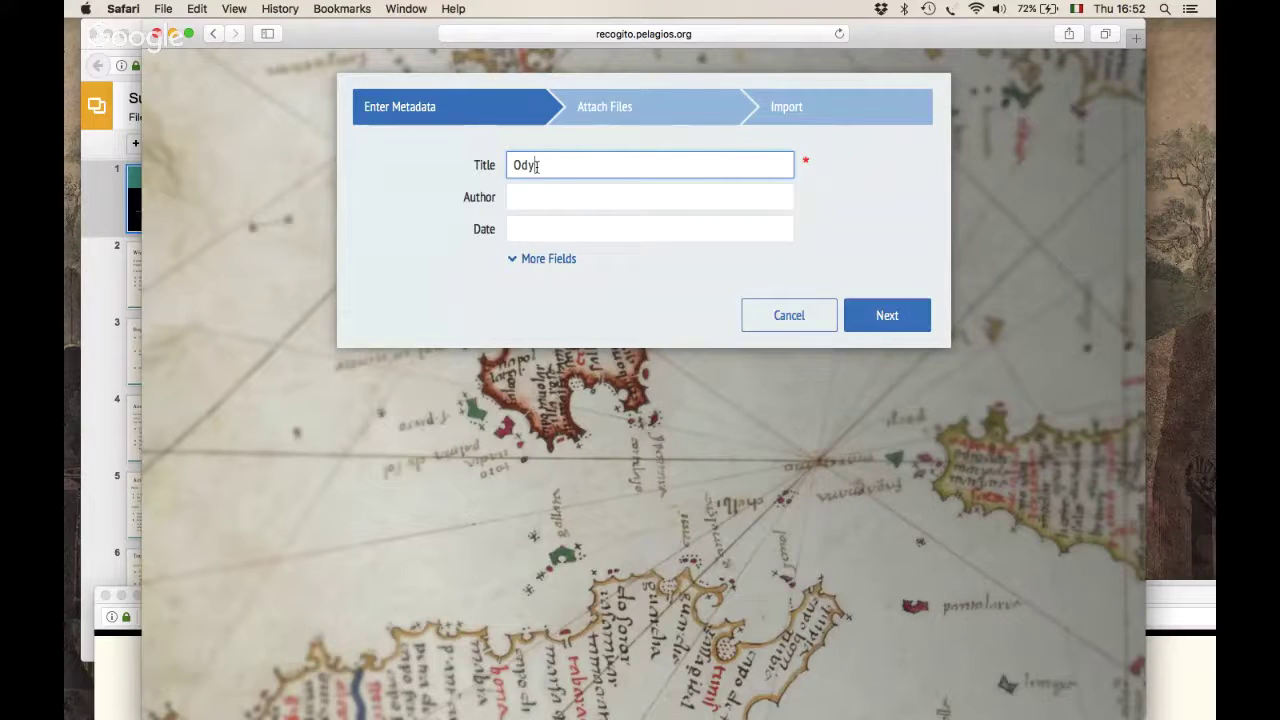
type("ssey, Book 1")
left_click(549, 259)
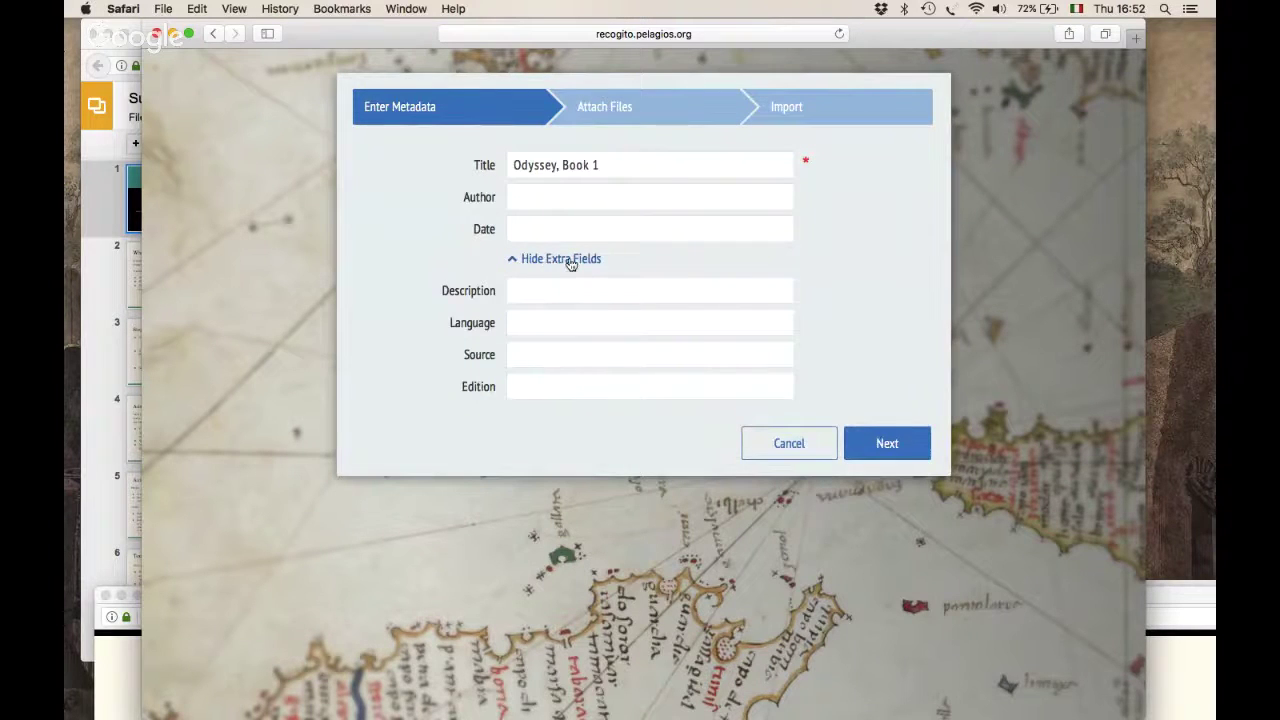
left_click(570, 261)
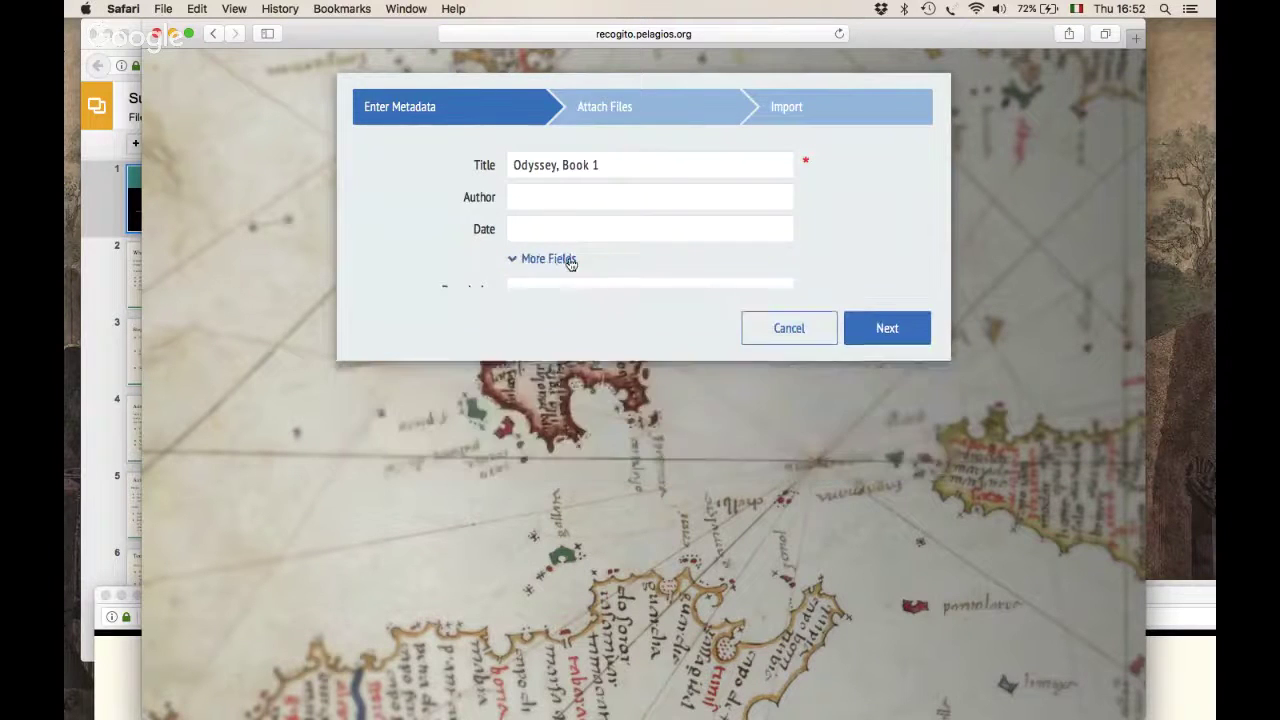
left_click(889, 316)
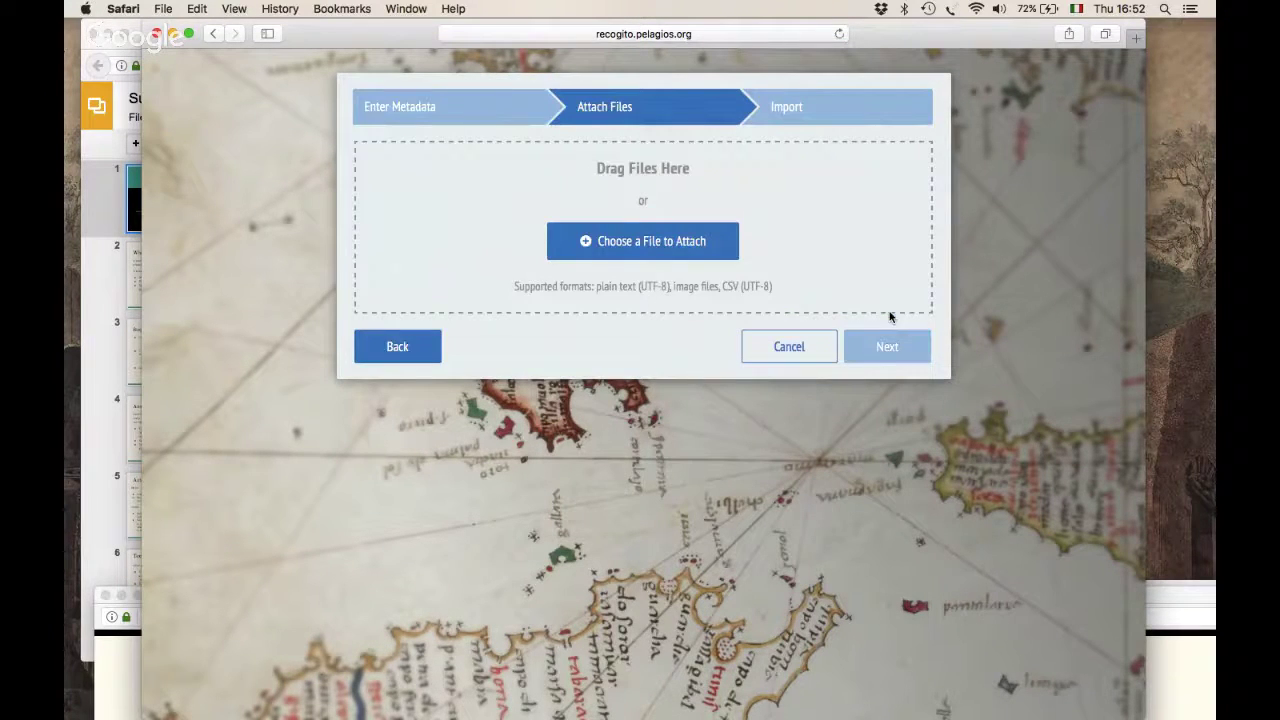
- Attach OdysseyBookI.txt from the Downloads folder and import it with automatic annotation applied
left_click(645, 245)
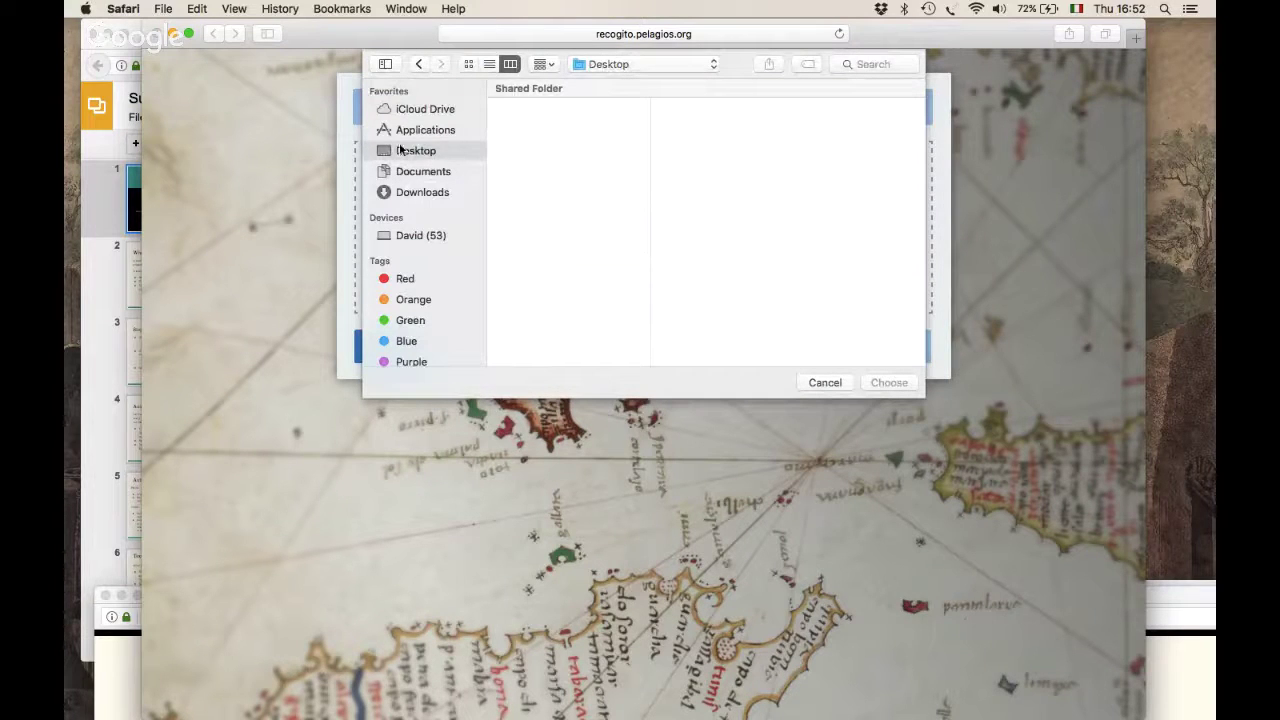
left_click(420, 193)
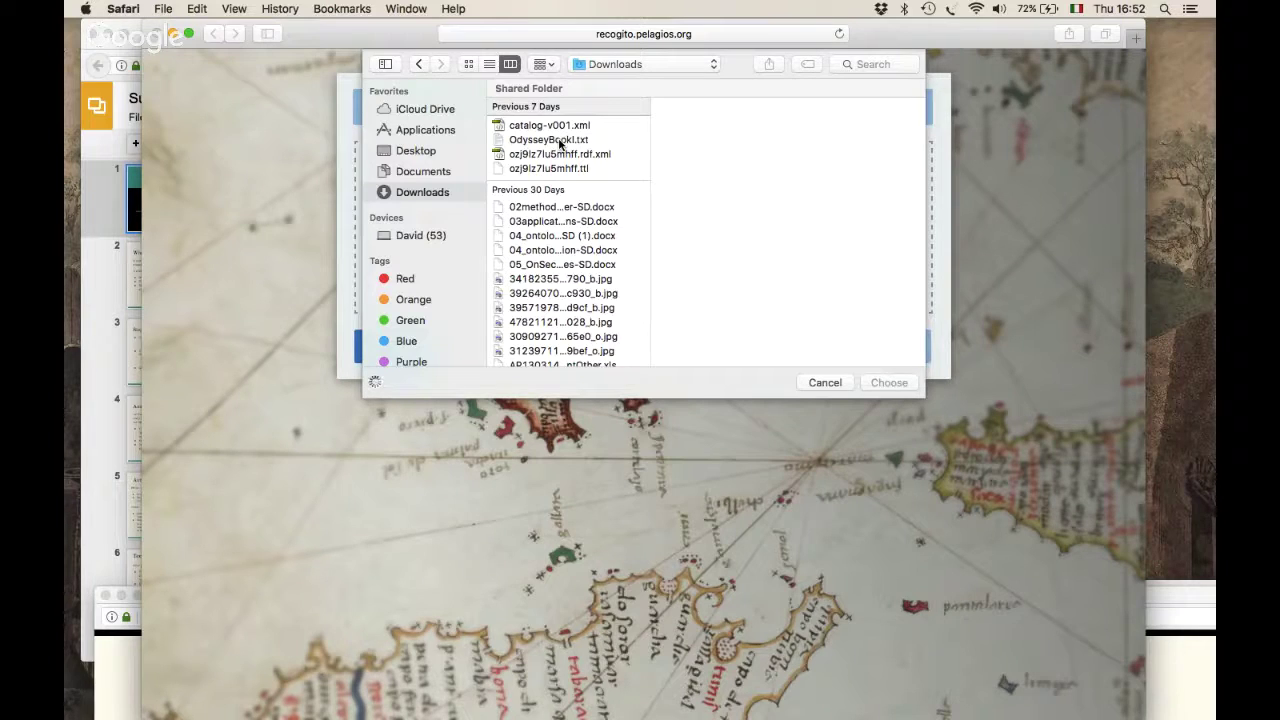
left_click(560, 141)
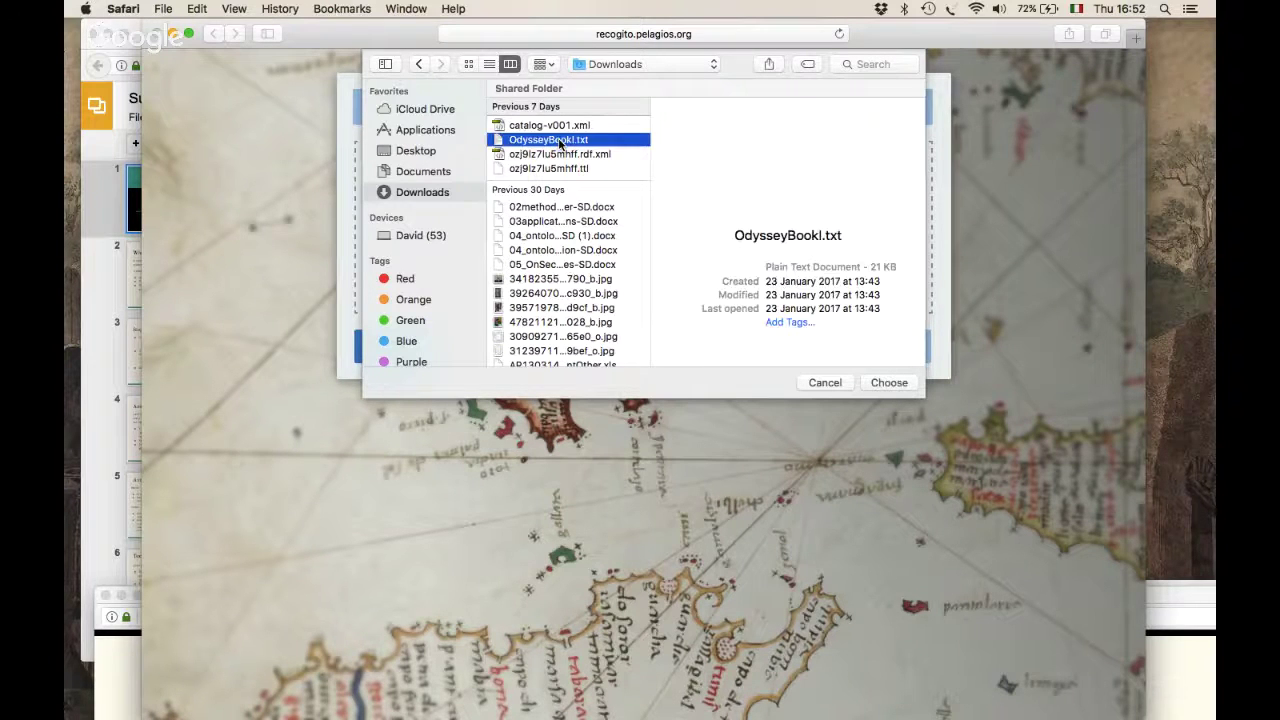
left_click(892, 382)
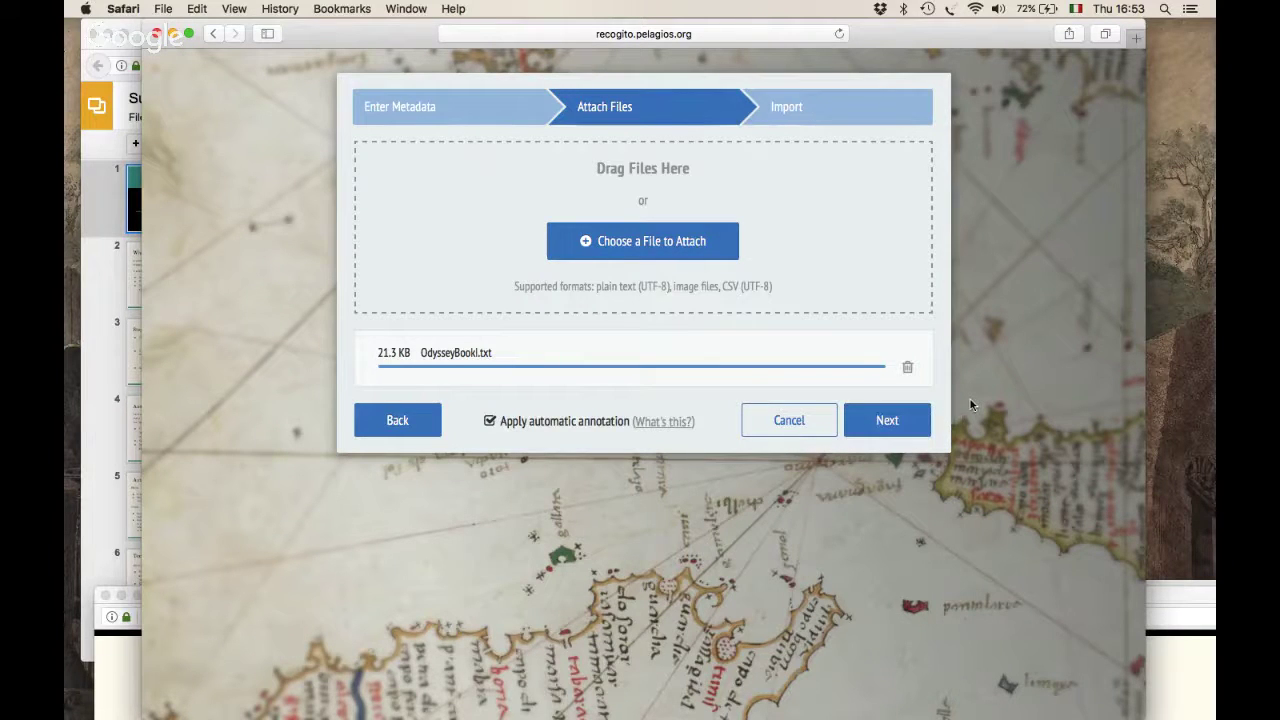
left_click(894, 423)
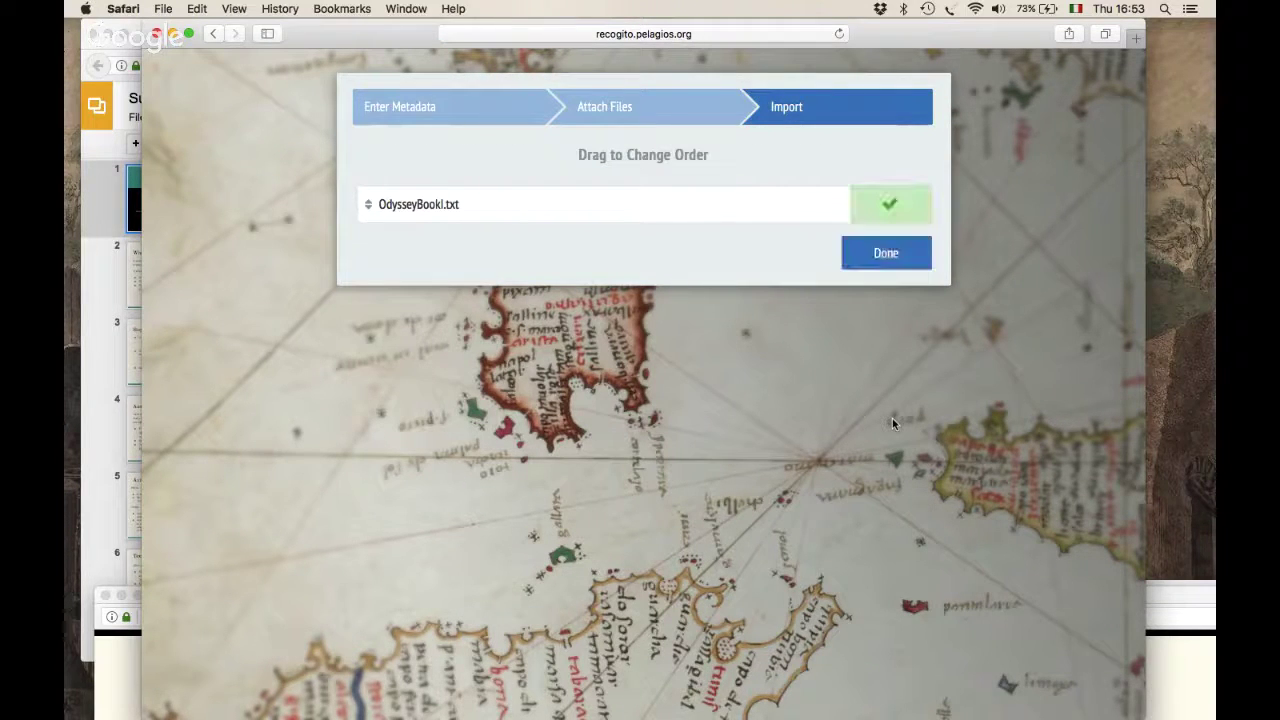
left_click(886, 254)
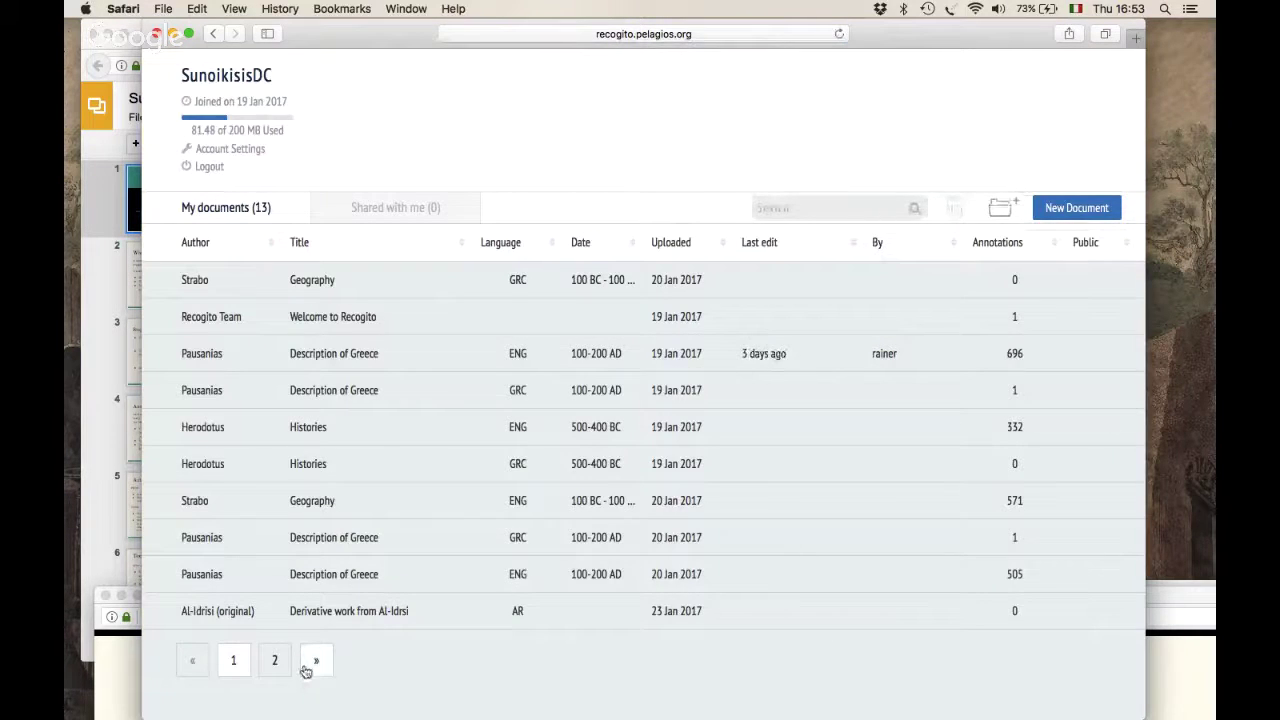
- Open "Odyssey, Book 1" from the second page of the document list and look through its automatic annotations
left_click(274, 660)
left_click(352, 358)
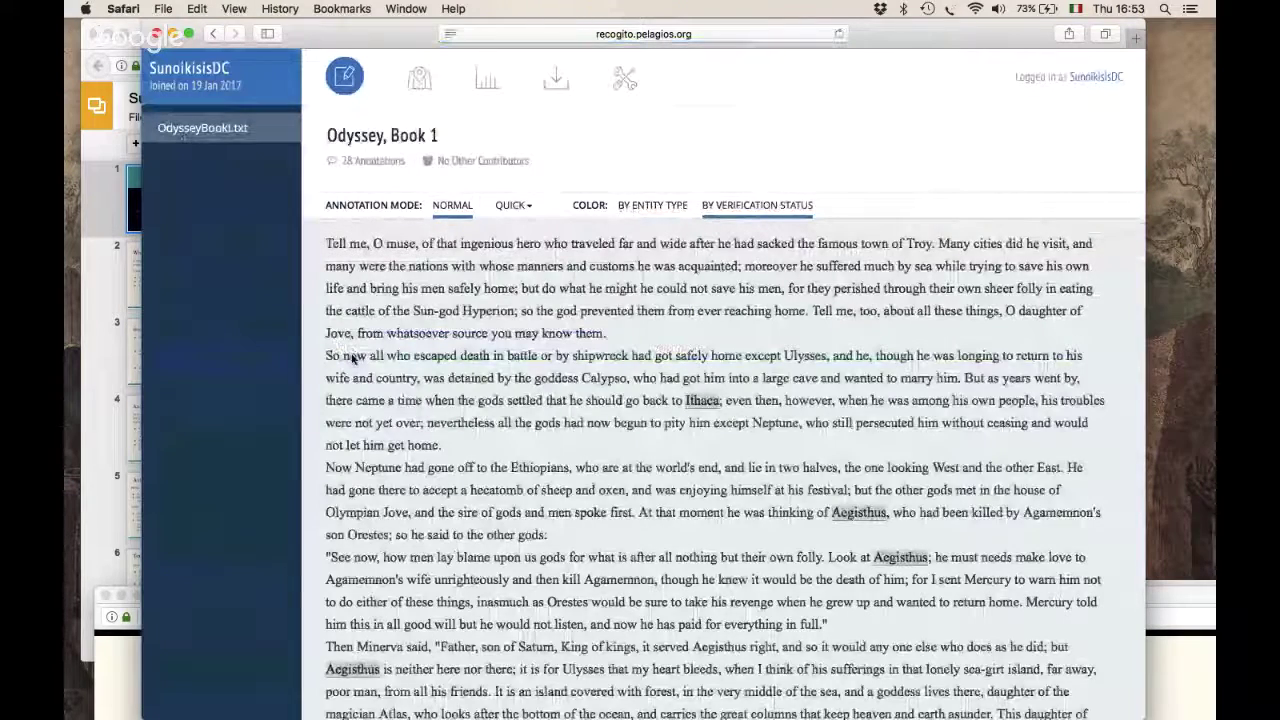
scroll(575, 483, "down", 4)
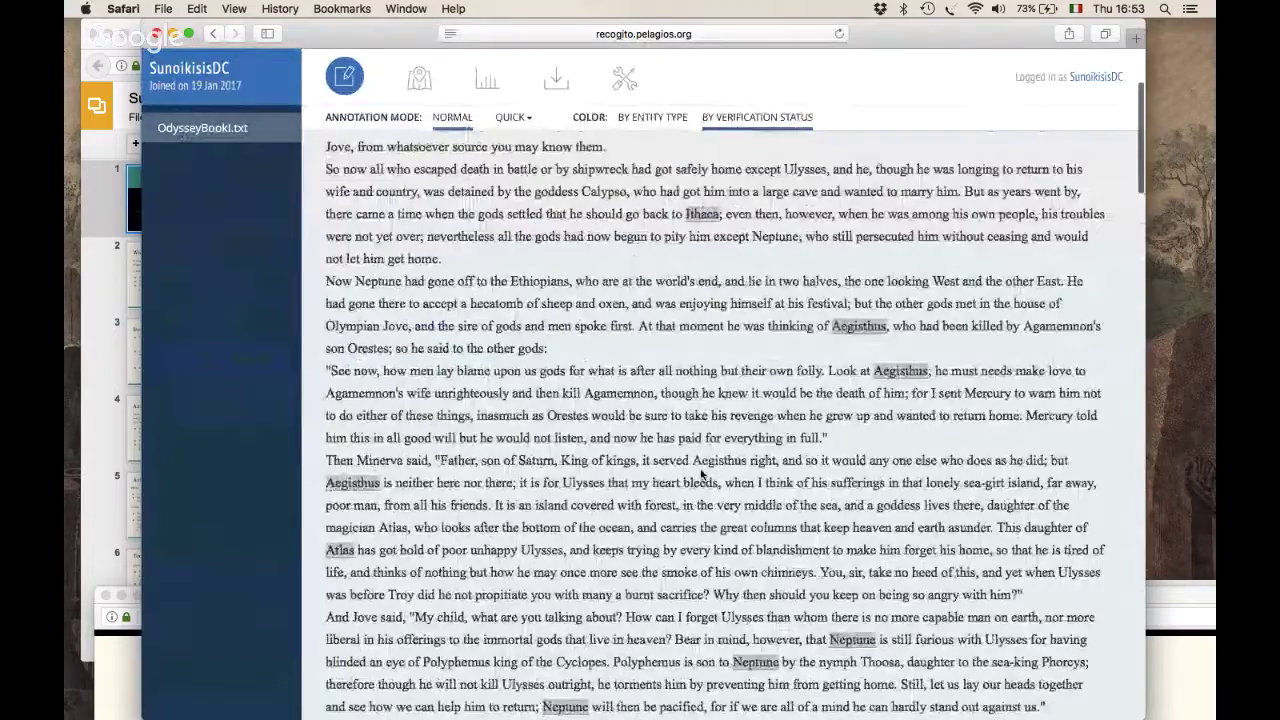
scroll(702, 476, "down", 1)
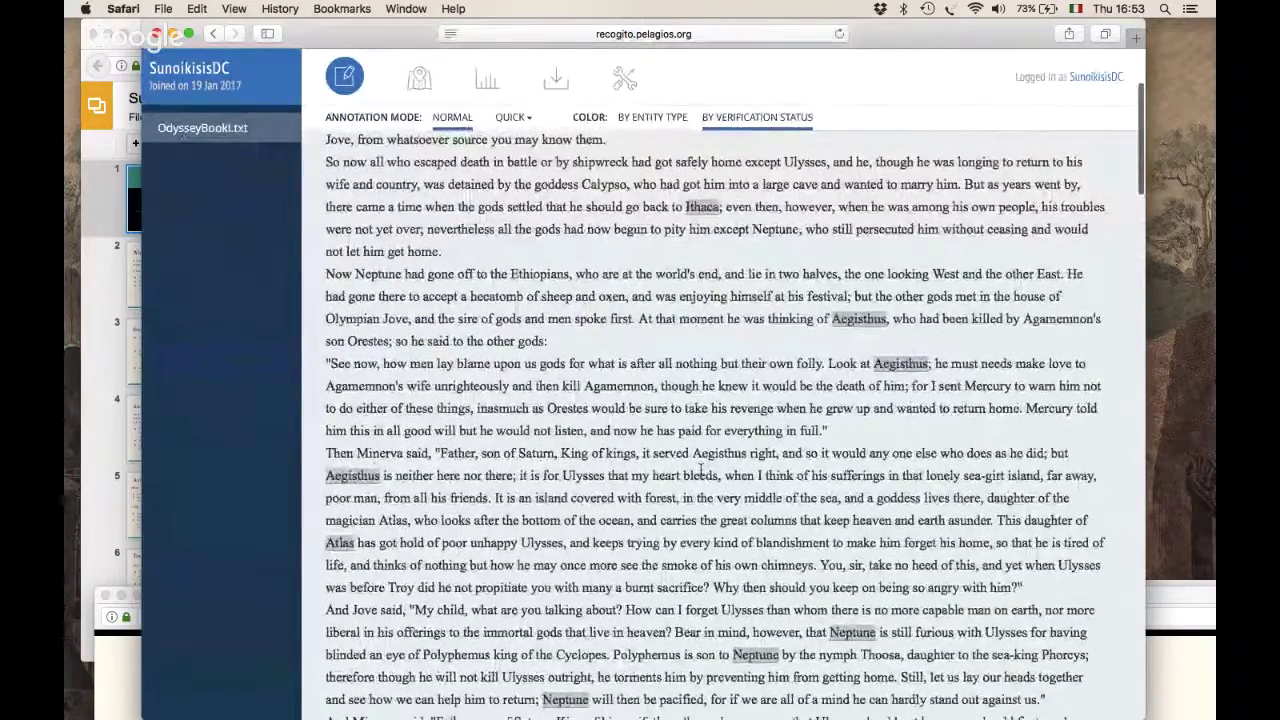
scroll(704, 462, "down", 2)
scroll(706, 449, "down", 5)
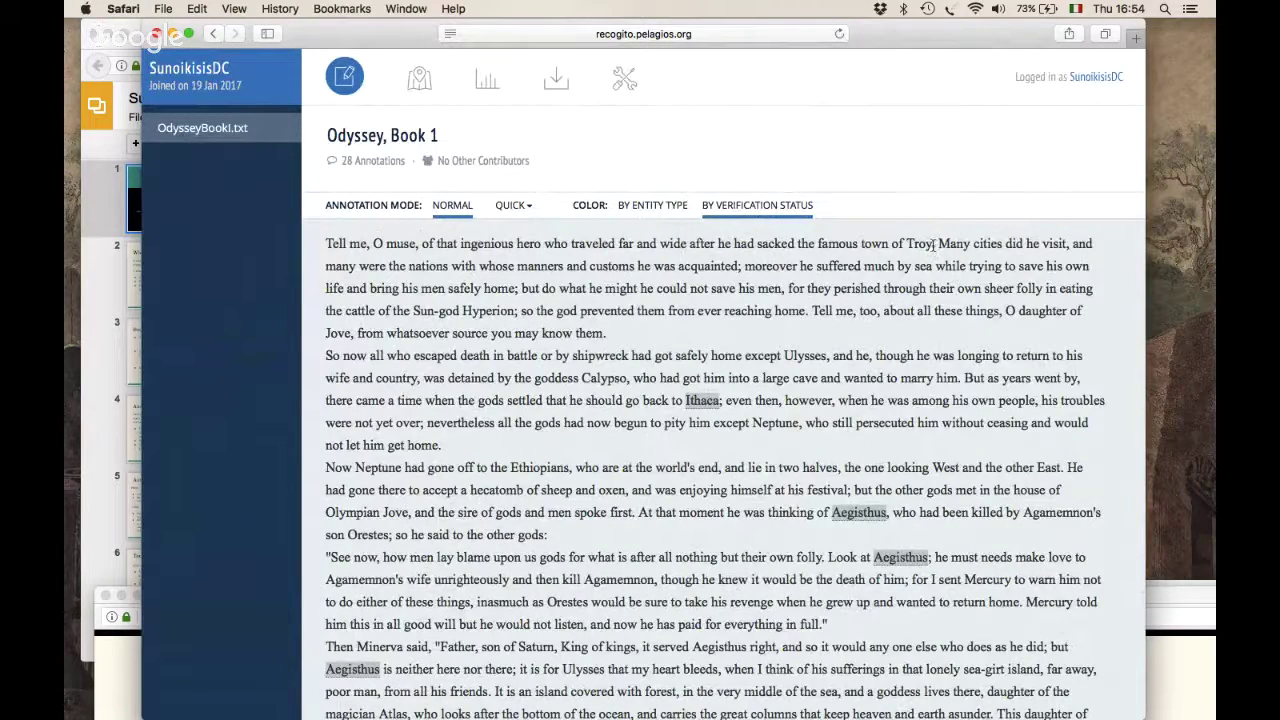
- Annotate Troy in the first sentence as a place matched to Pleiades 550595 Ilium/Troia, and re-apply the annotation to its other occurrences
left_click_drag(934, 244, 906, 244)
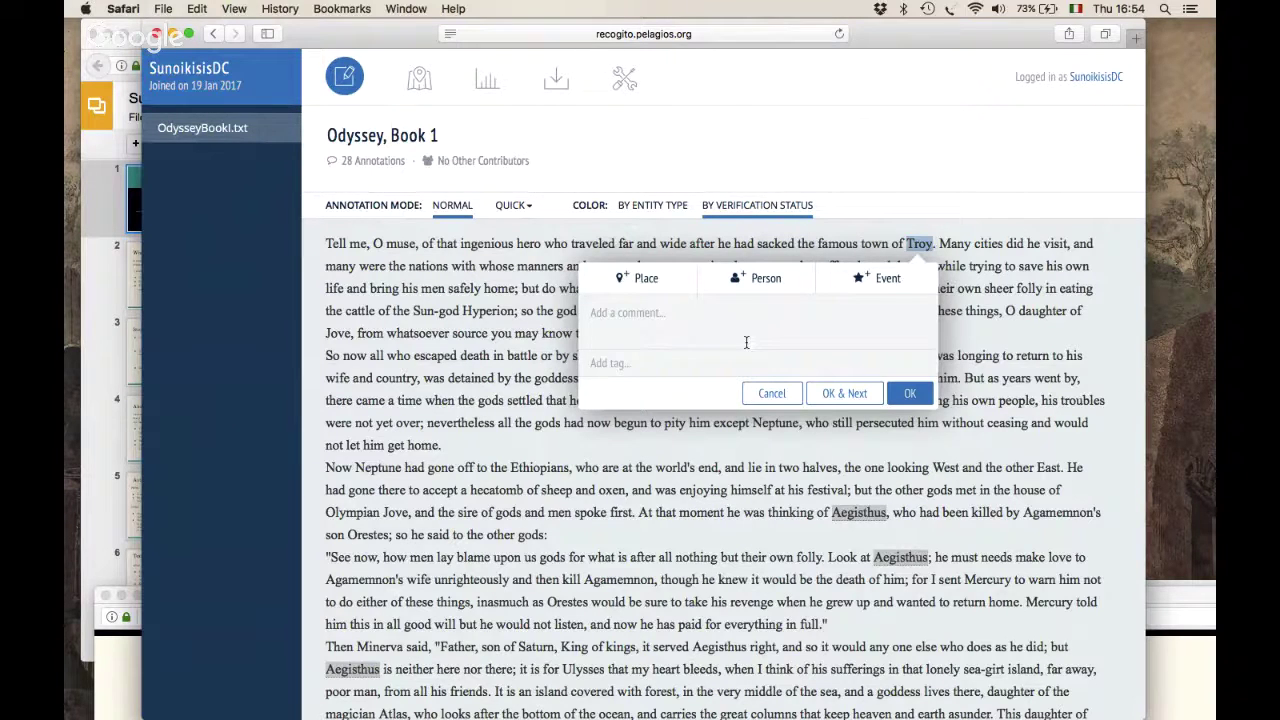
left_click(643, 283)
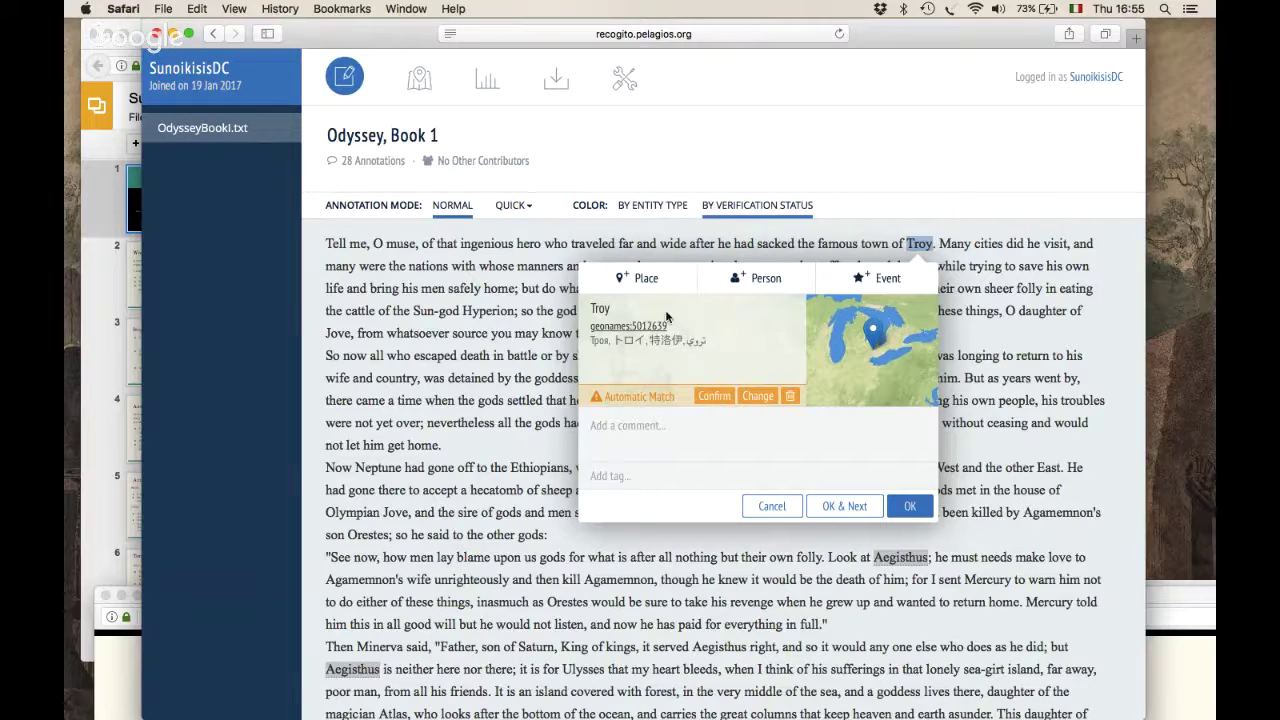
left_click(758, 398)
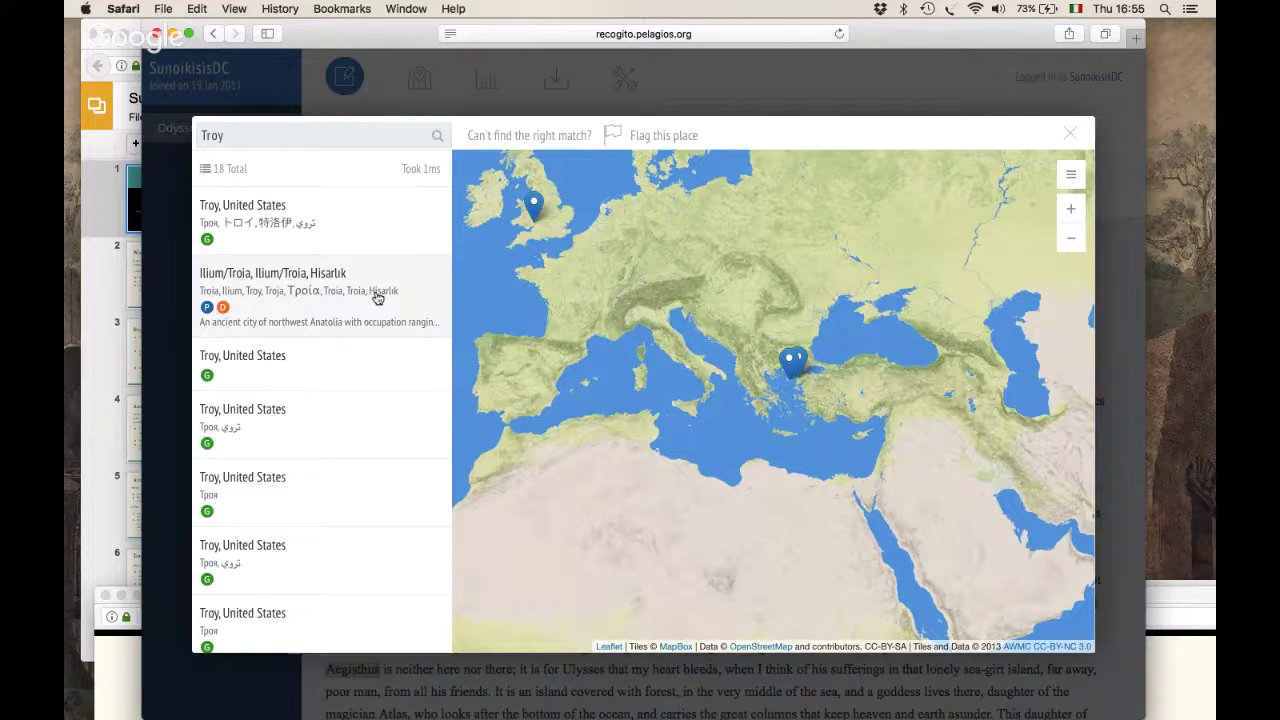
left_click(287, 300)
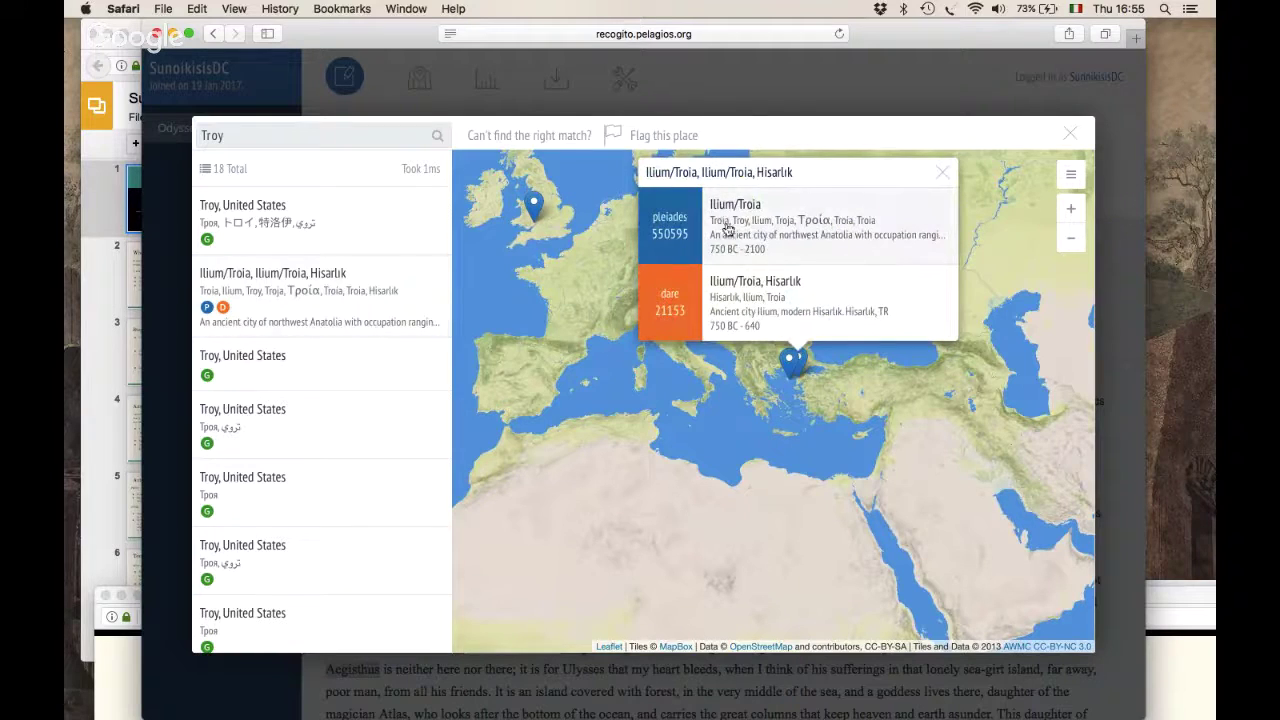
left_click(780, 223)
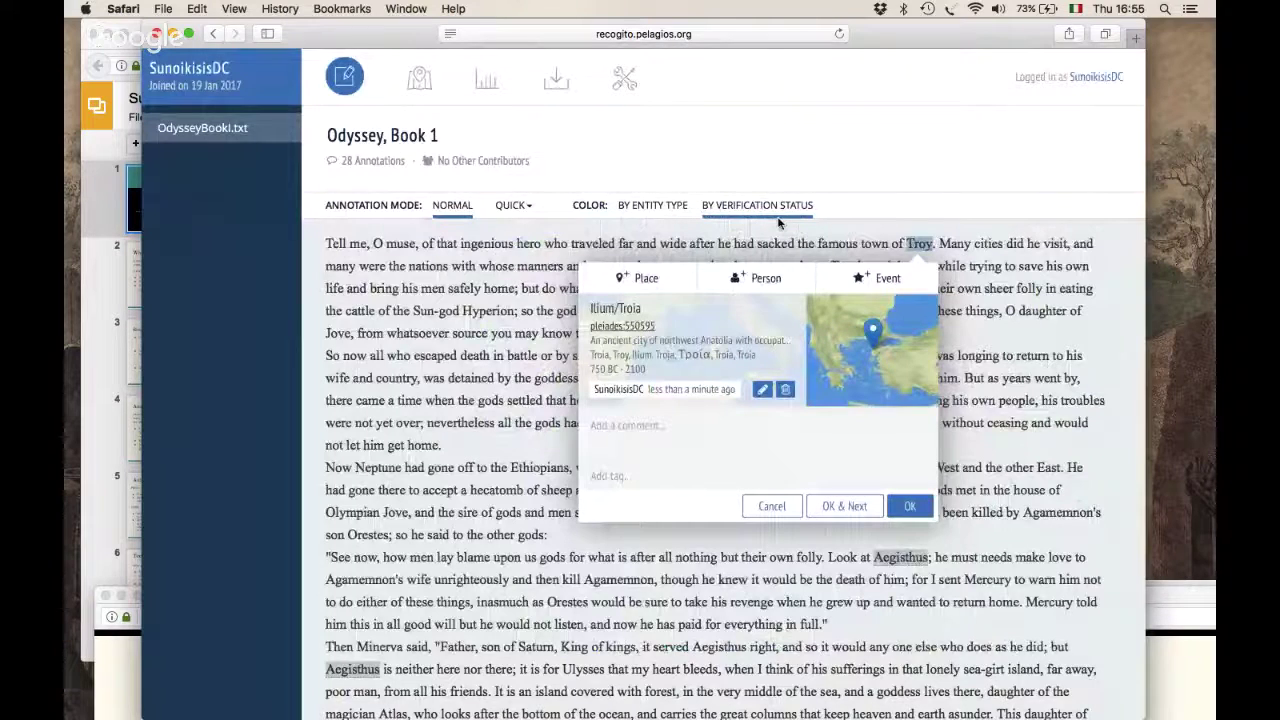
left_click(909, 506)
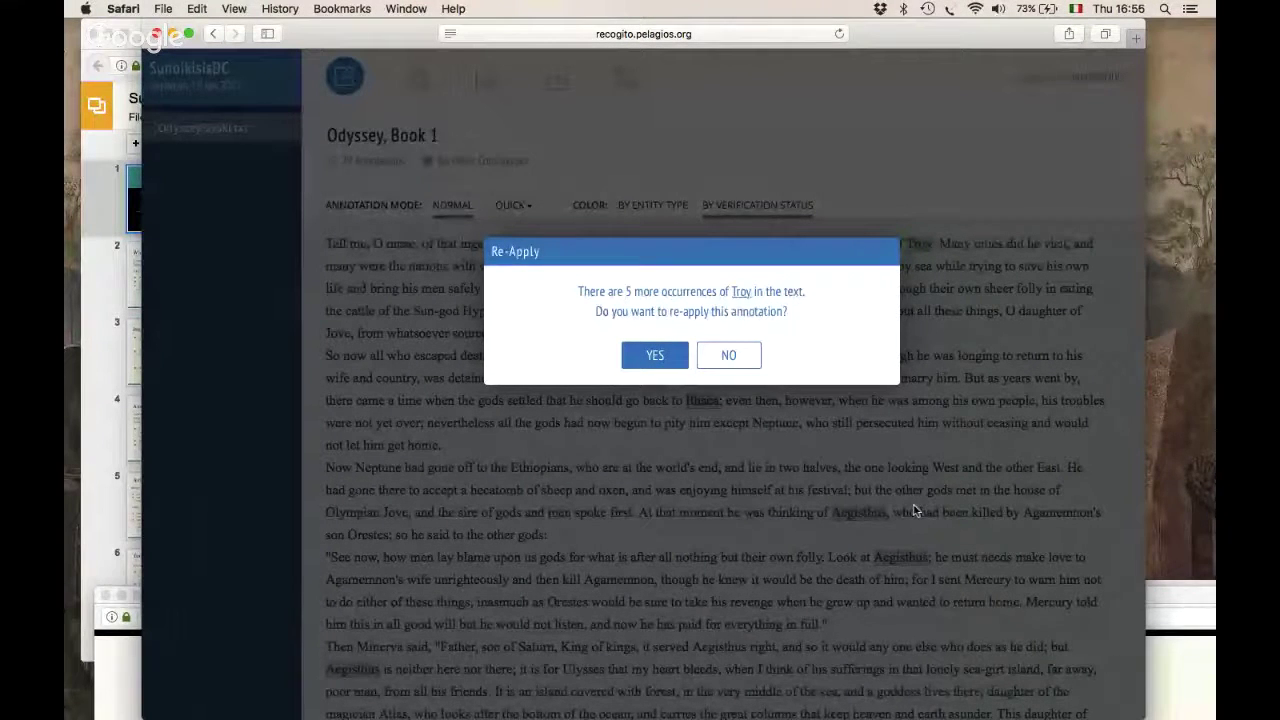
left_click(653, 356)
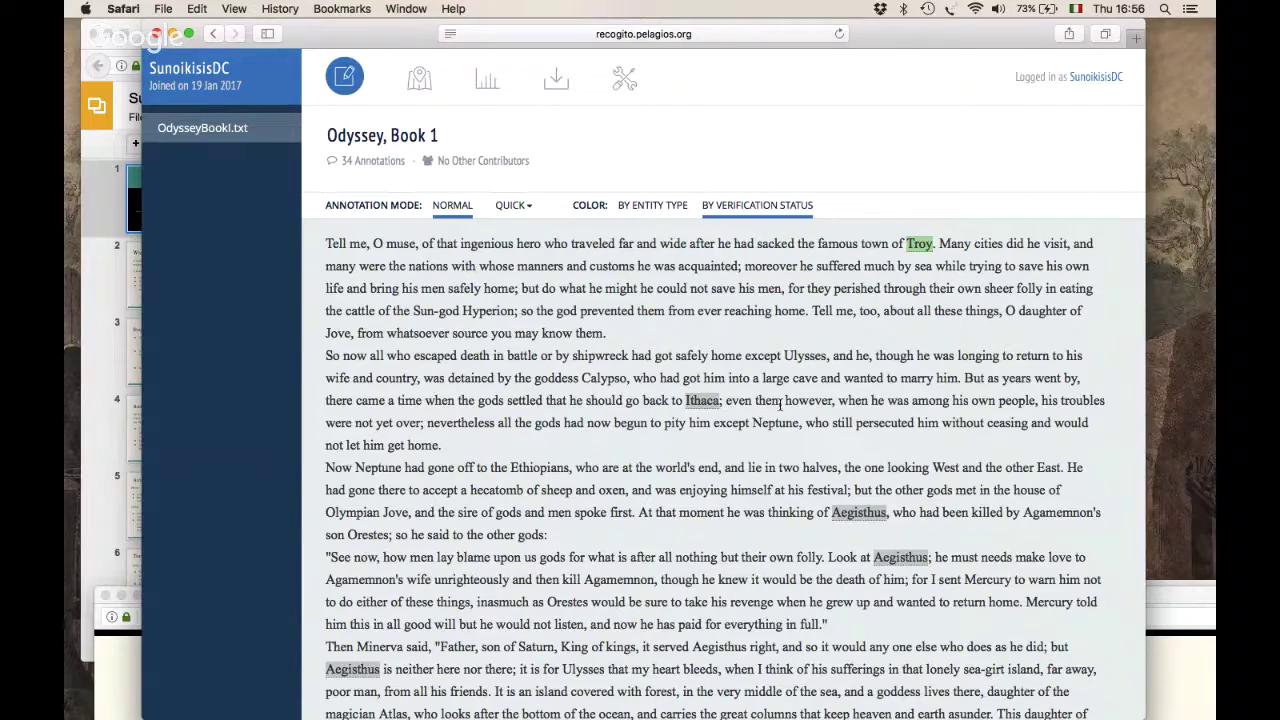
- Examine the alternative gazetteer records for the Ithaca annotation in the second paragraph, then close the annotation
scroll(688, 530, "down", 2)
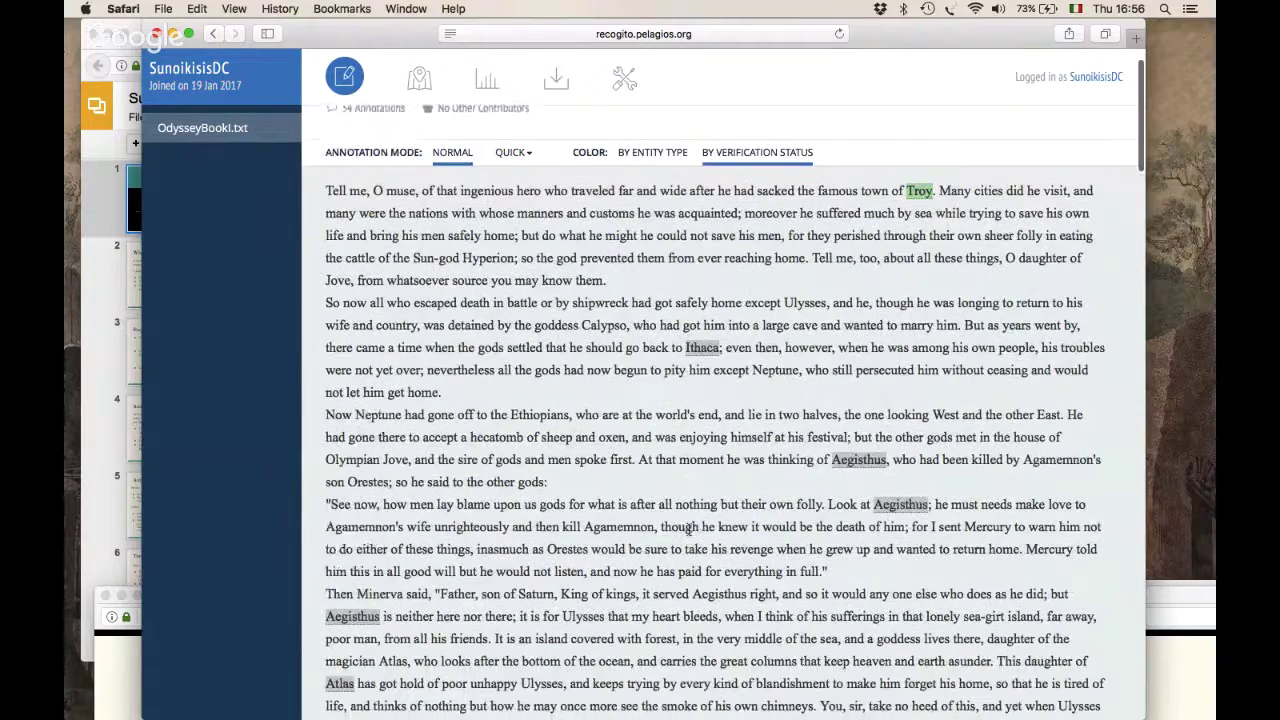
scroll(688, 530, "down", 1)
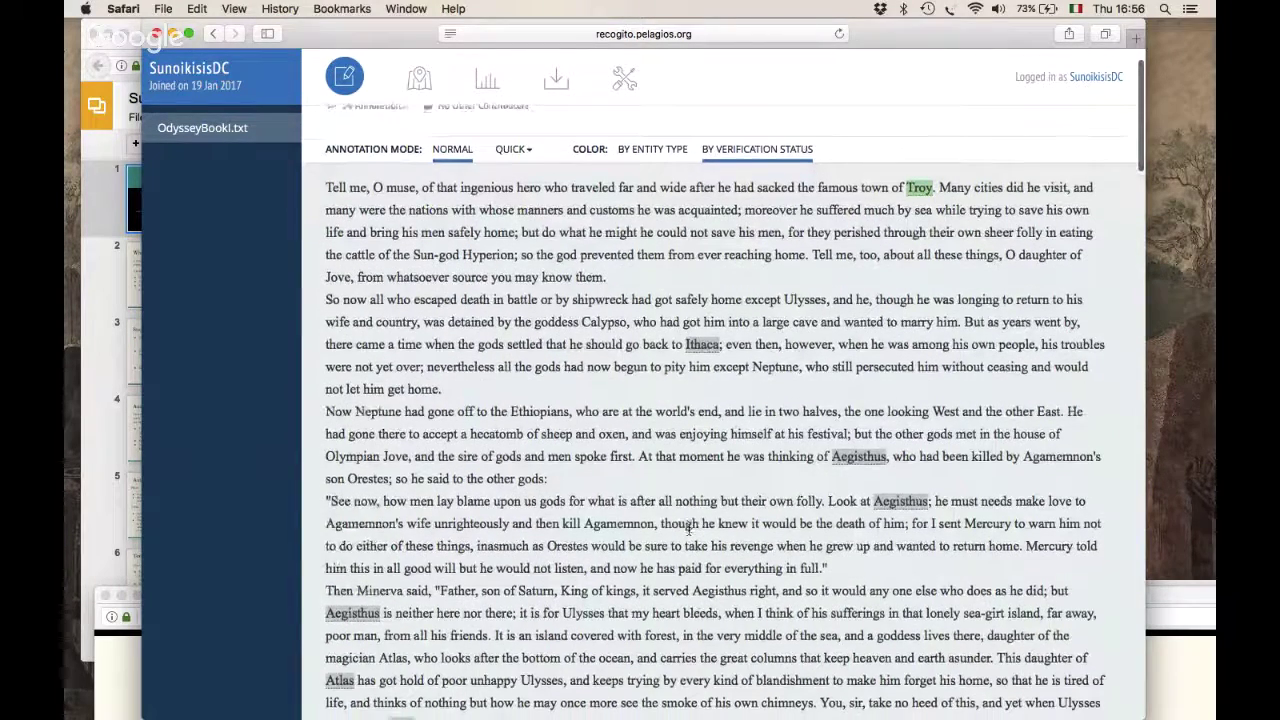
scroll(688, 530, "down", 1)
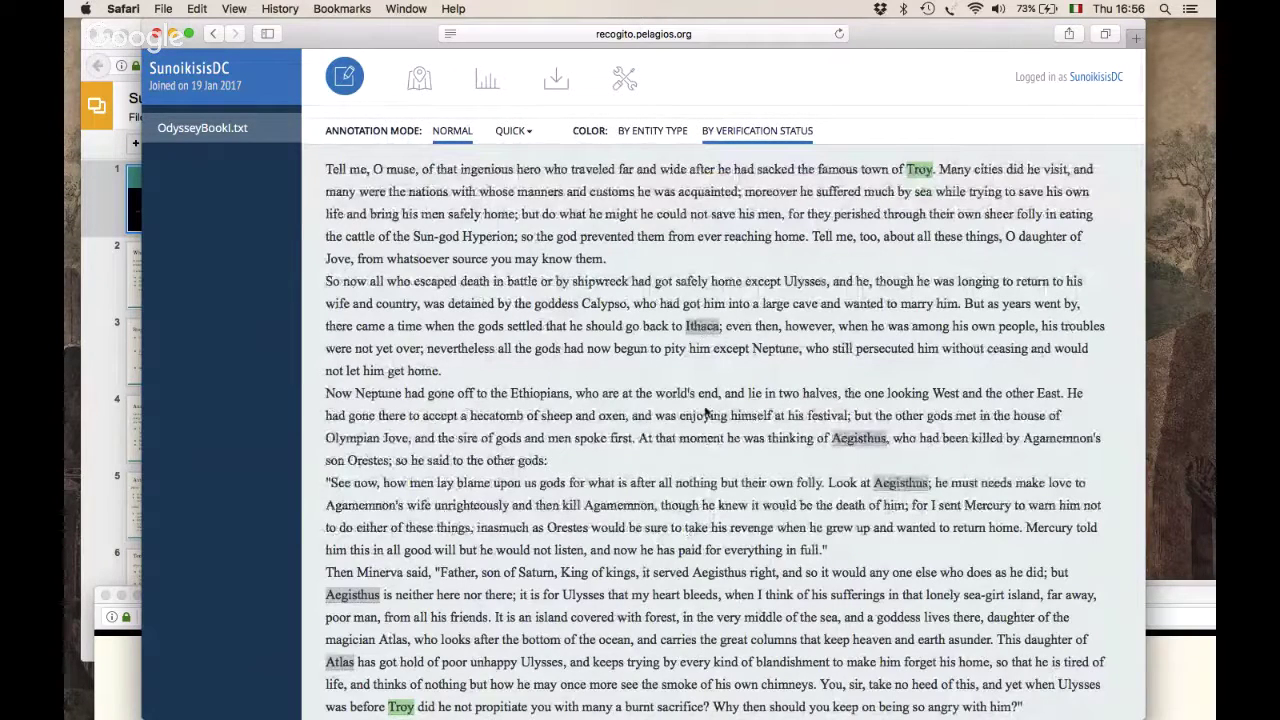
left_click(704, 332)
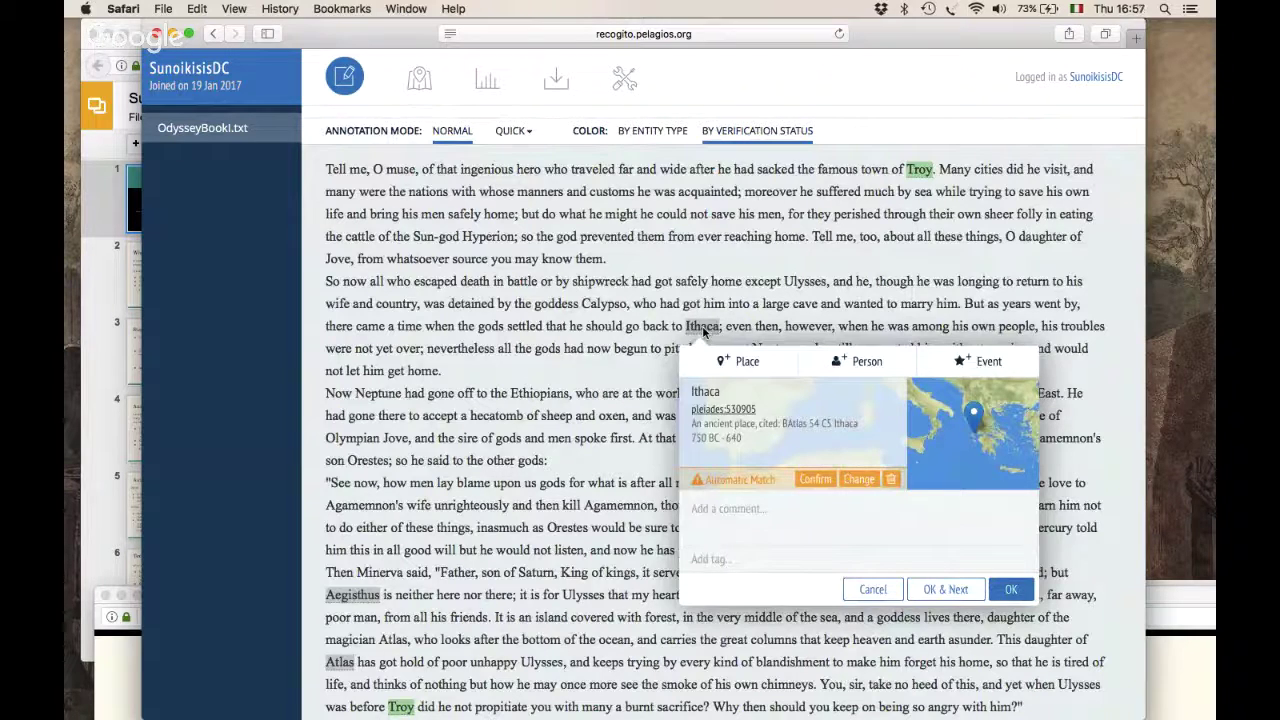
left_click(859, 481)
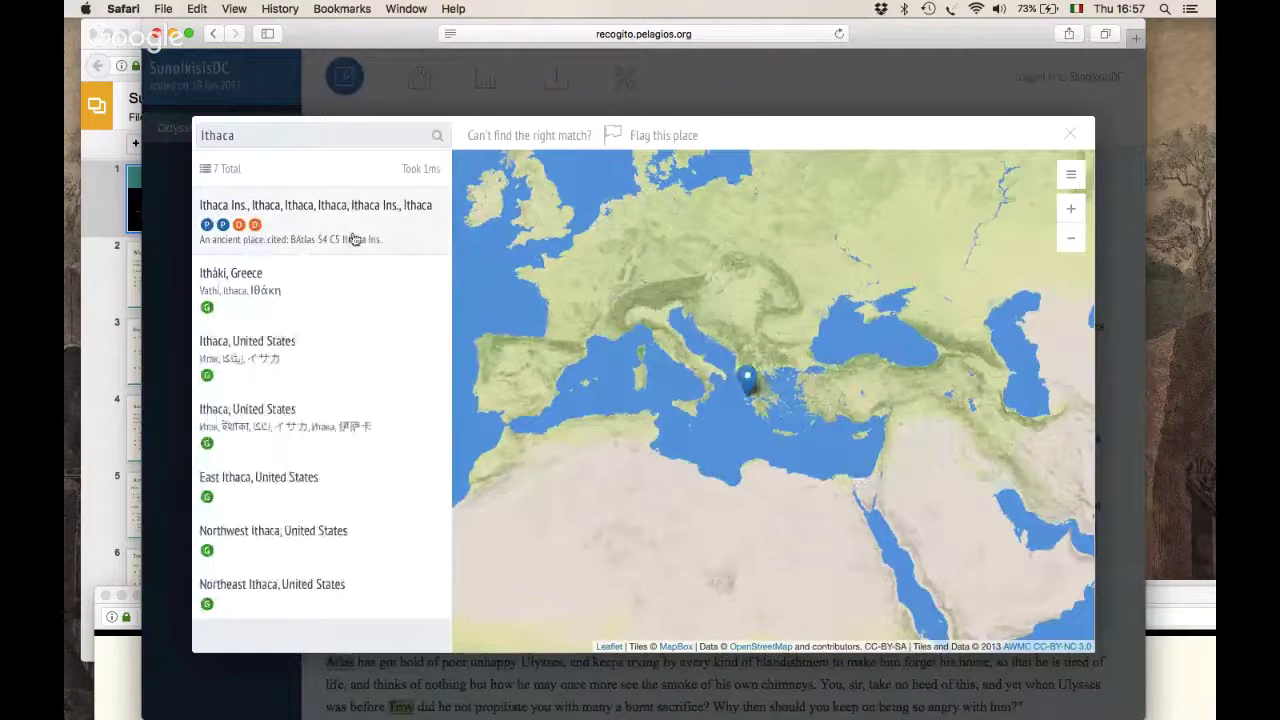
left_click(295, 225)
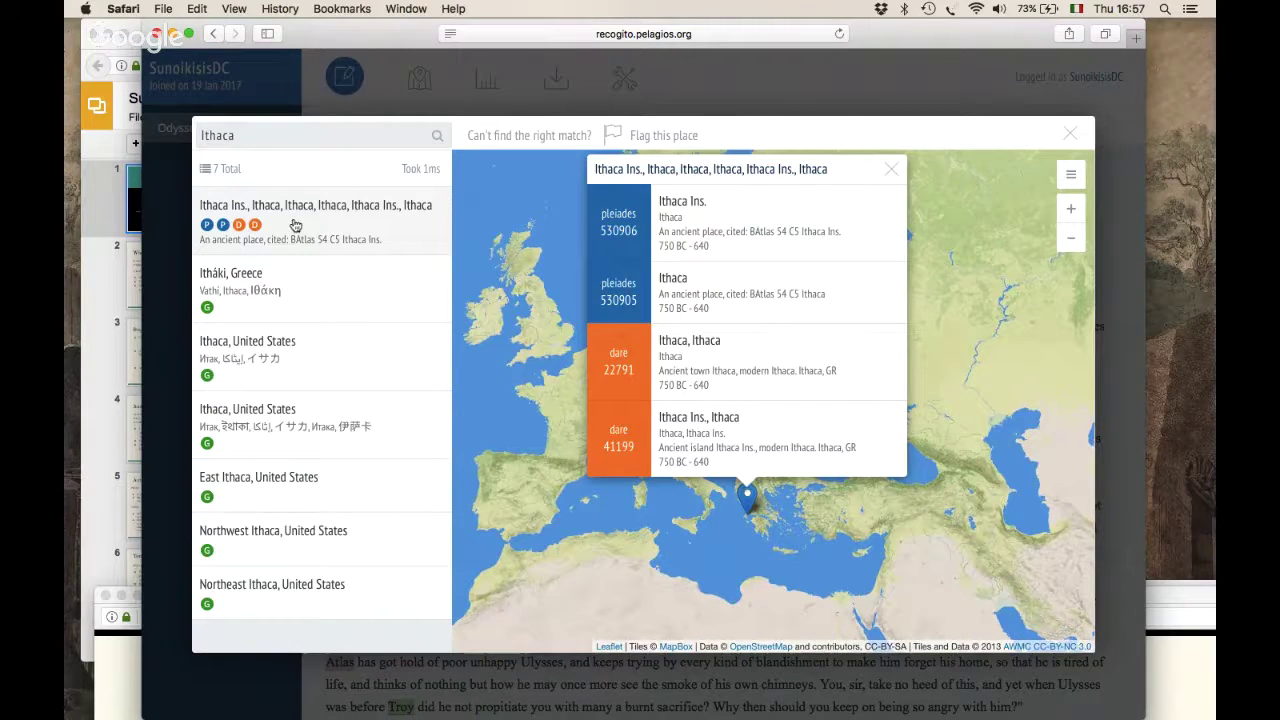
left_click(1072, 138)
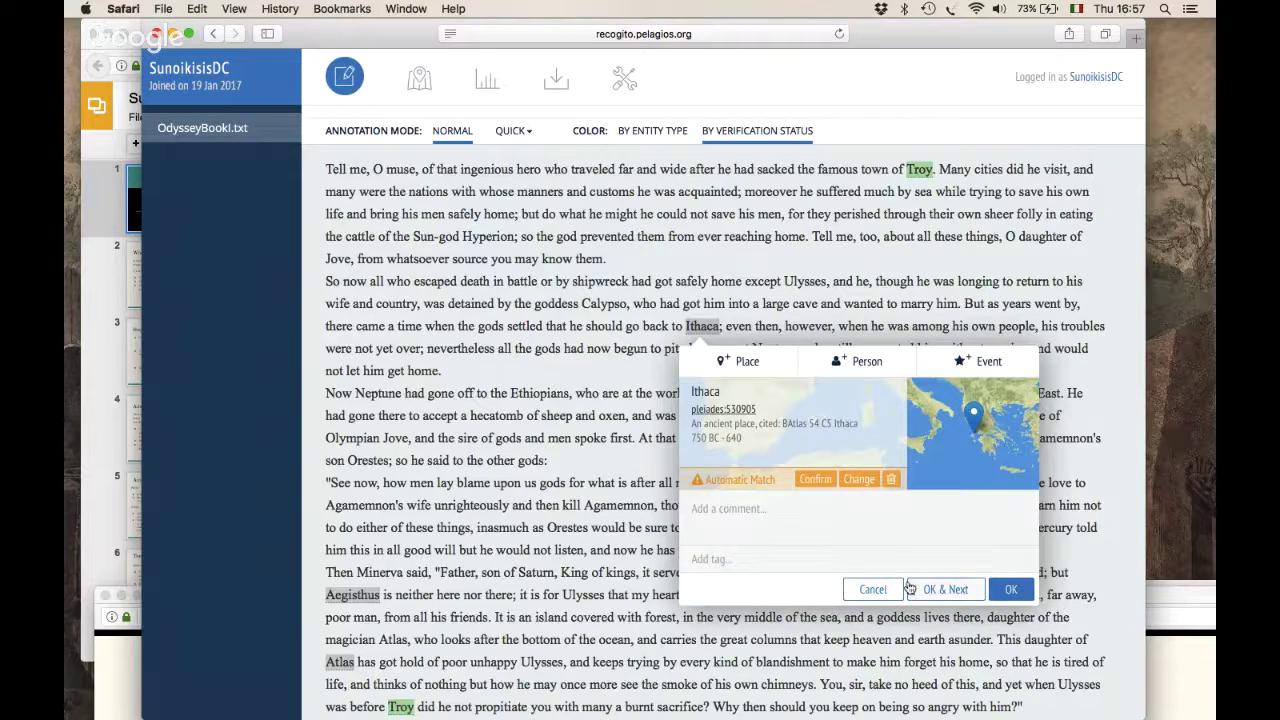
left_click(1012, 591)
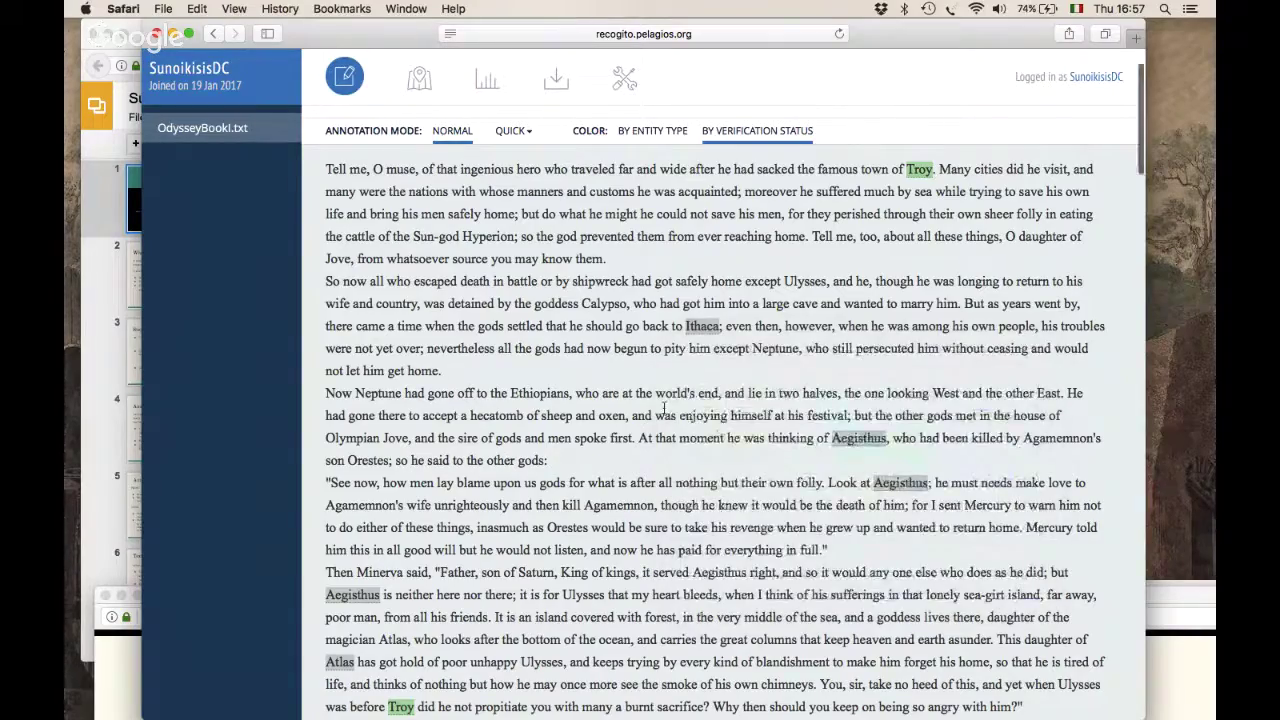
- Annotate "home" at the end of the second paragraph as a place matched to Pleiades 530906 Ithaca Ins., without re-applying it to other occurrences
scroll(663, 412, "down", 2)
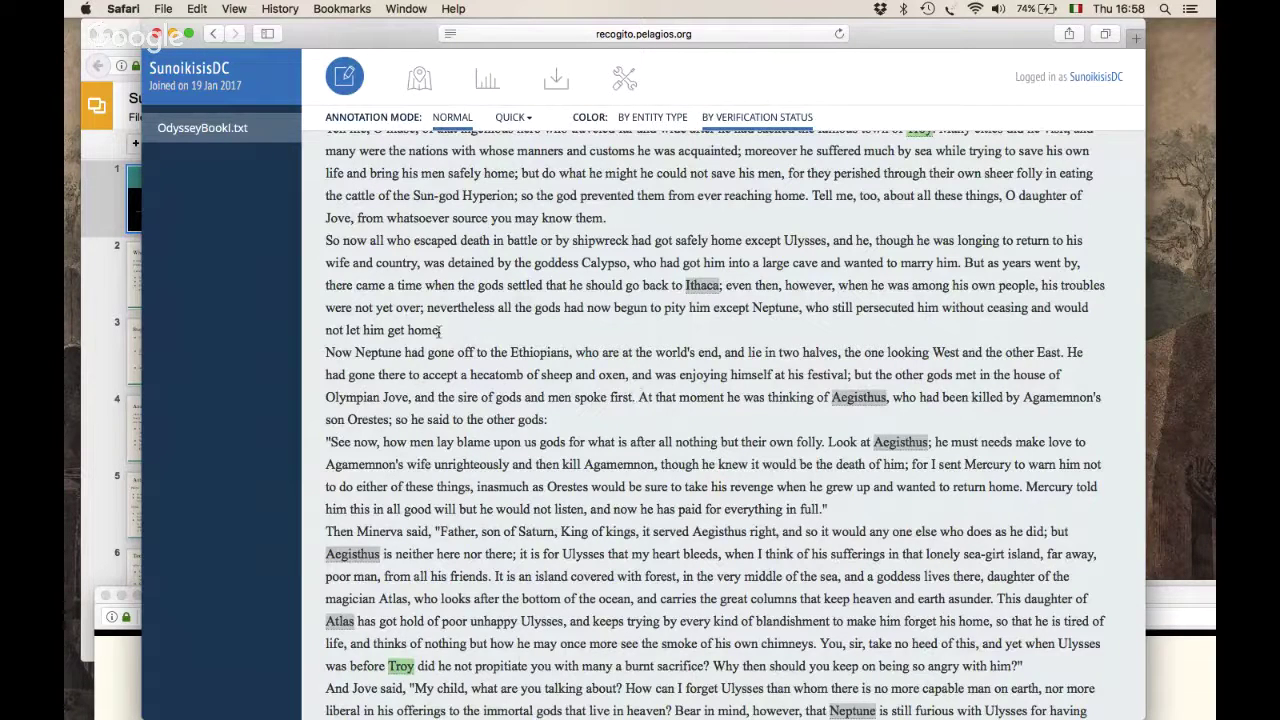
left_click_drag(439, 330, 409, 333)
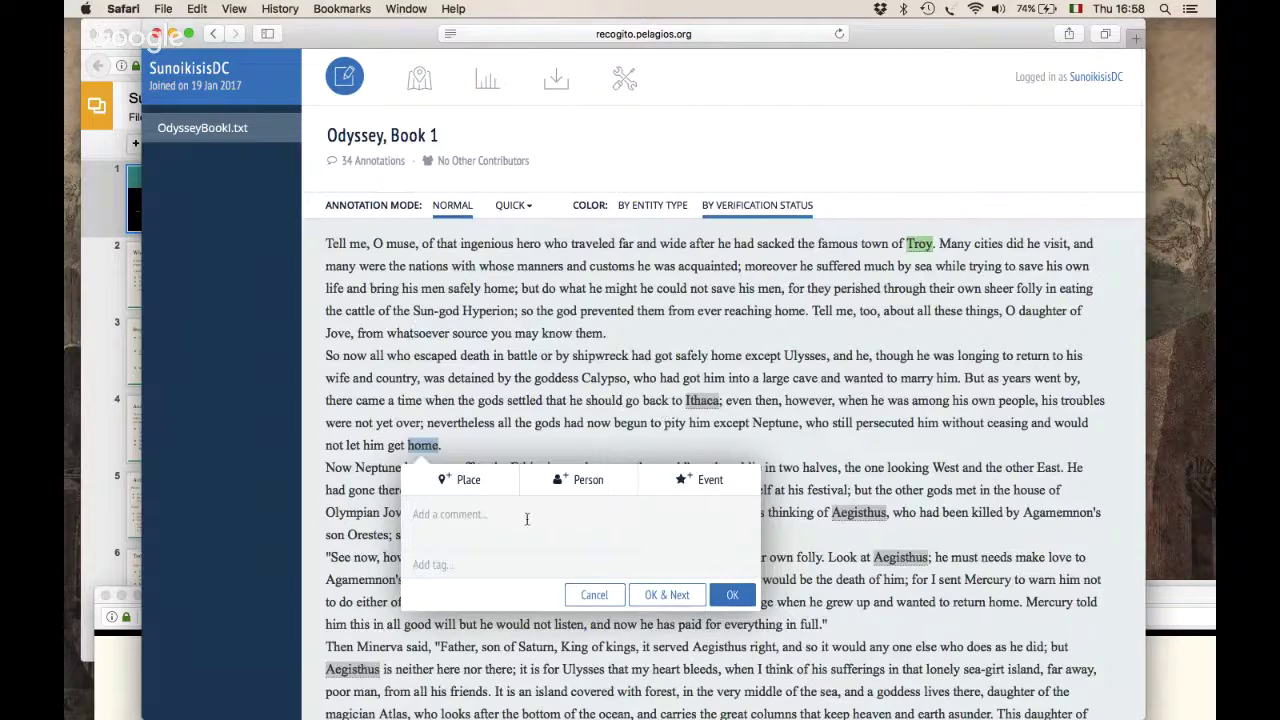
left_click(468, 482)
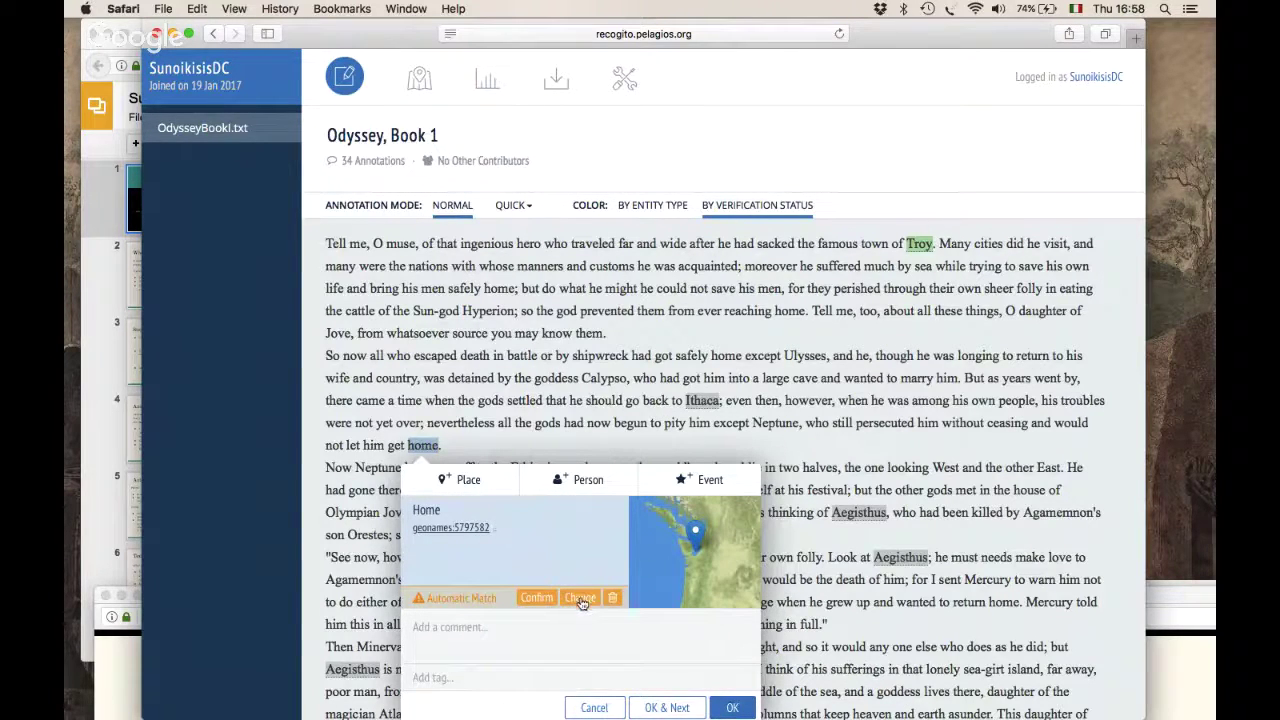
left_click(580, 597)
double_click(242, 135)
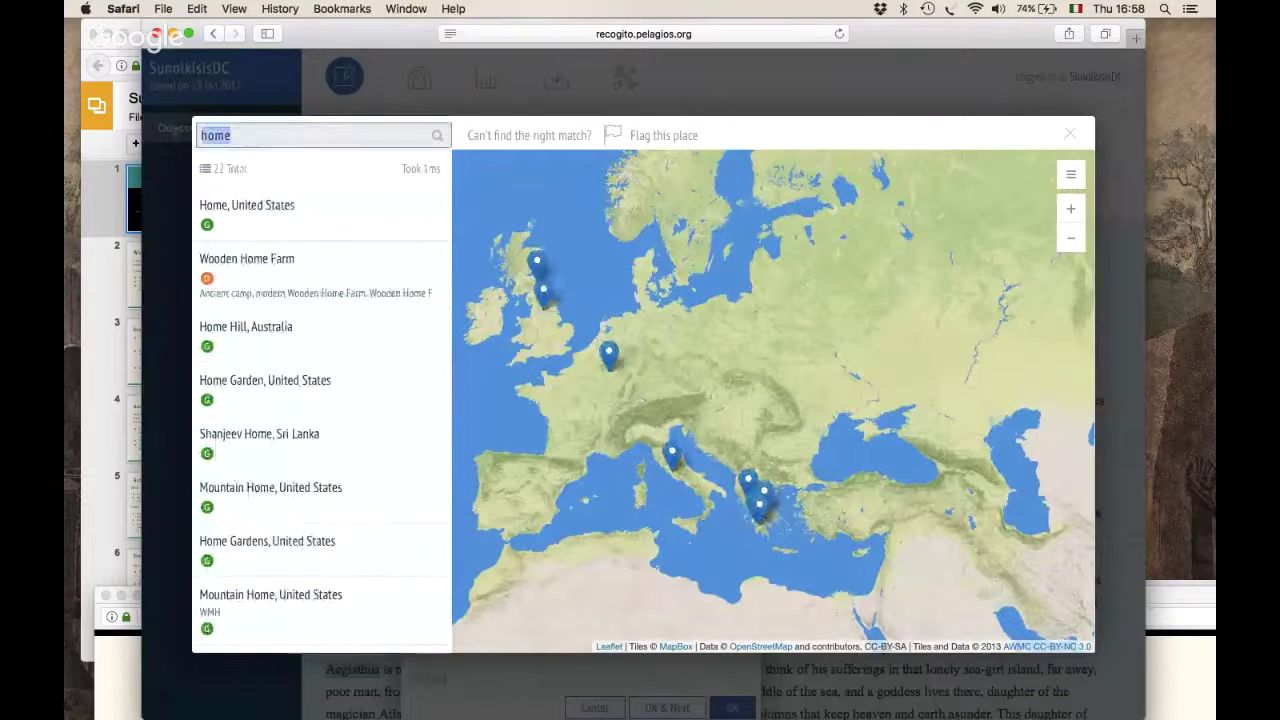
type("ithaca")
key("Return")
left_click(278, 226)
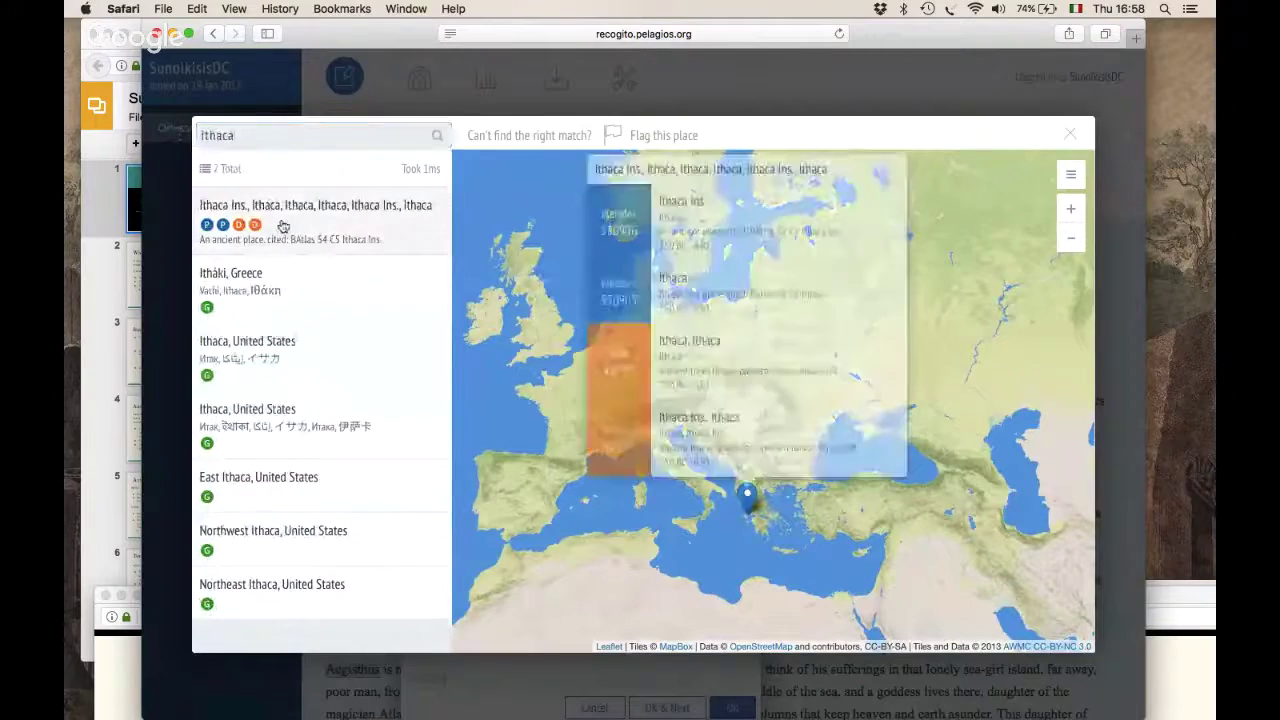
left_click(744, 231)
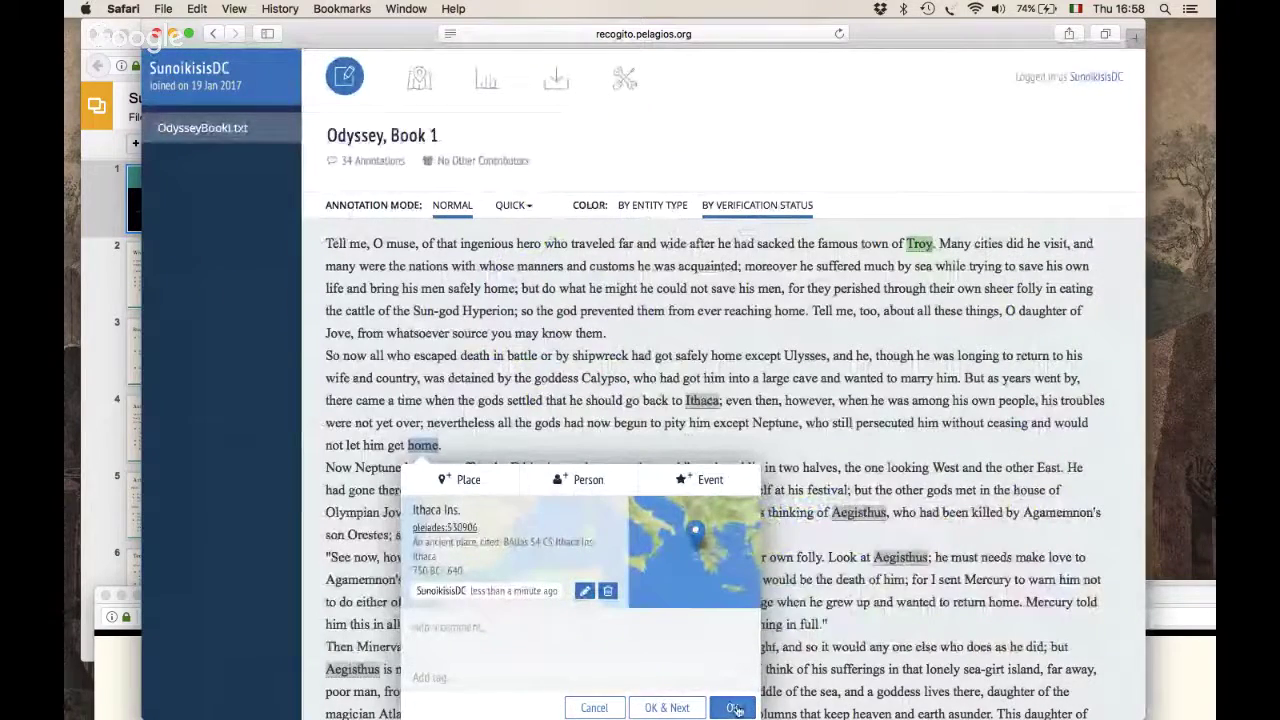
left_click(735, 708)
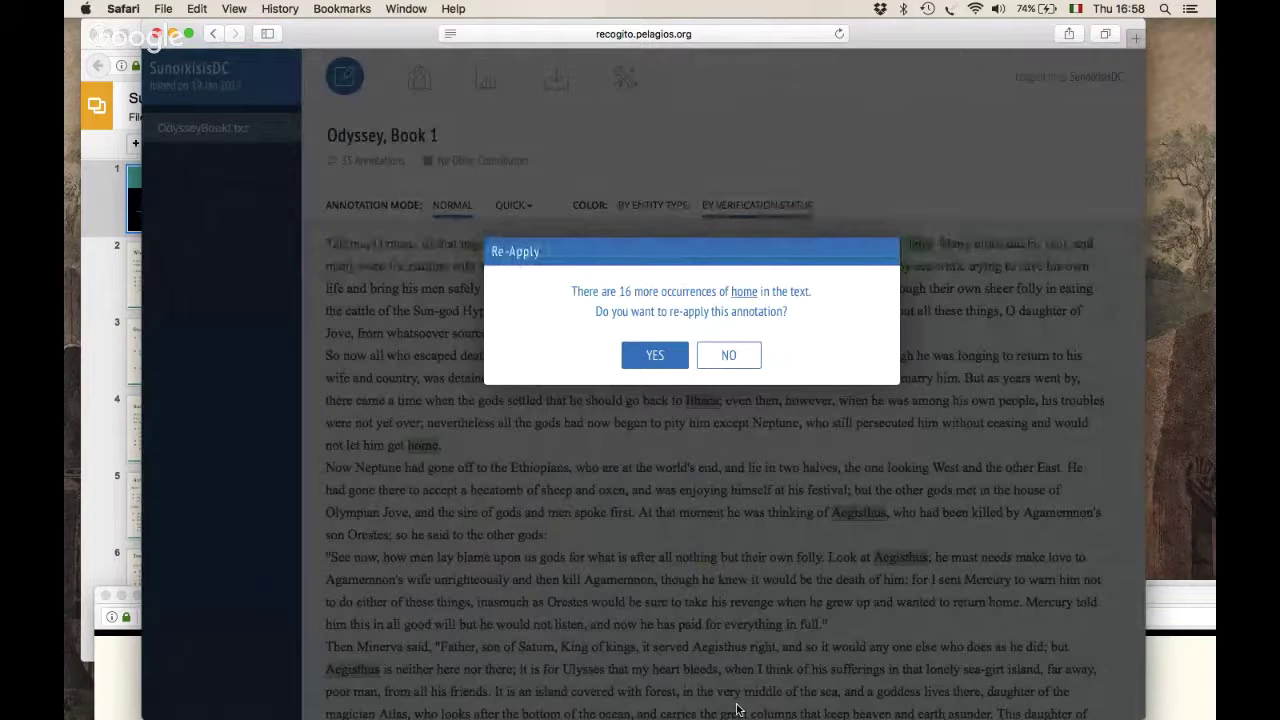
left_click(745, 357)
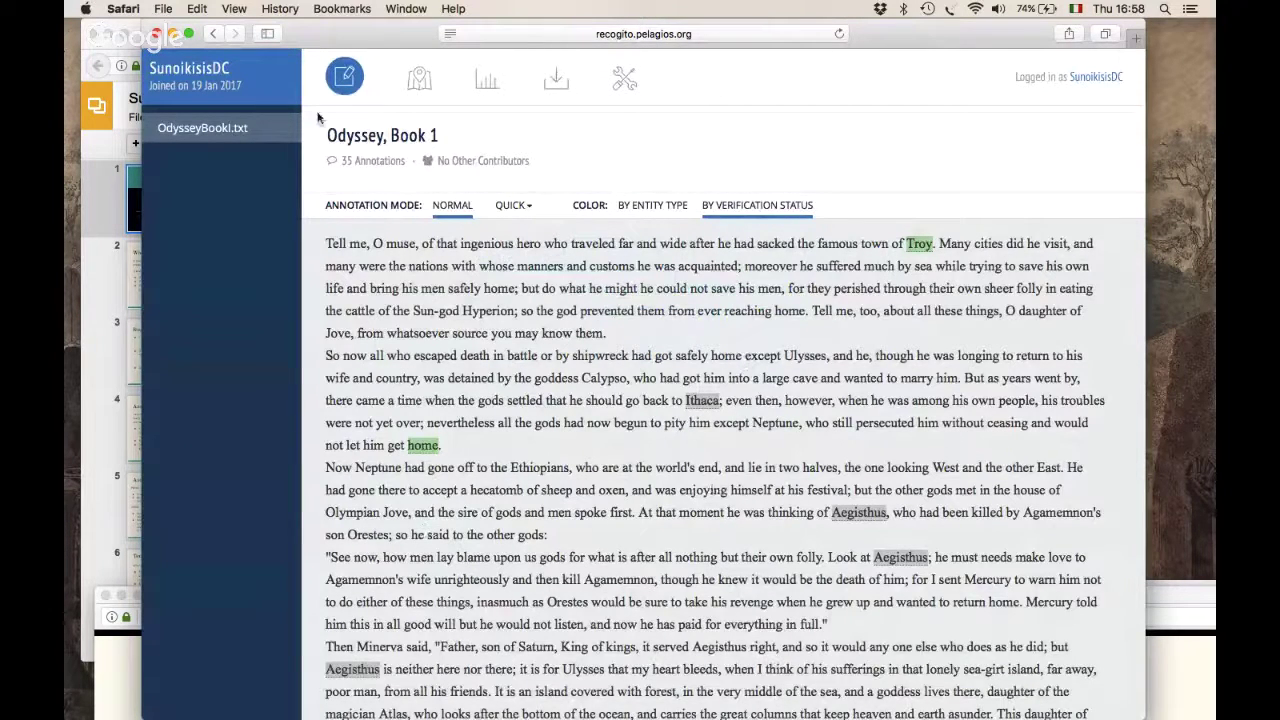
- Open Pausanias' English "Description of Greece" uploaded 19 Jan 2017, show its places on the map and inspect the Phoenicia marker
left_click(198, 82)
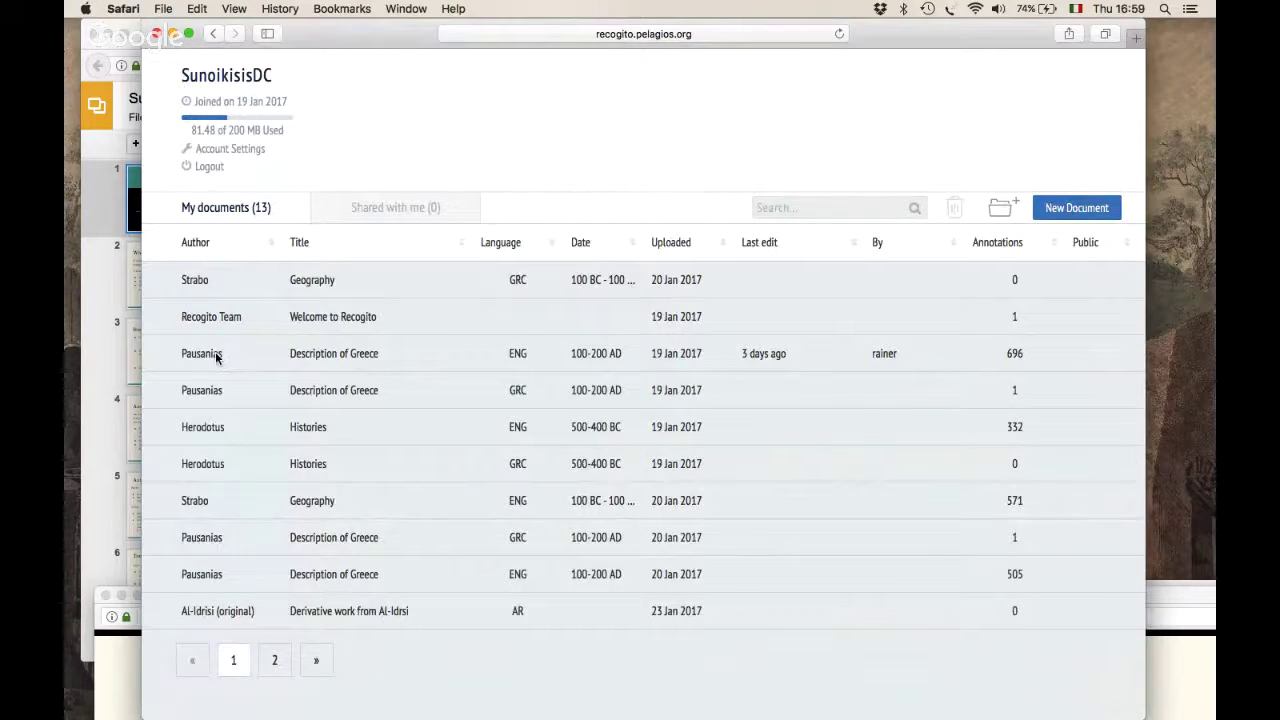
double_click(216, 355)
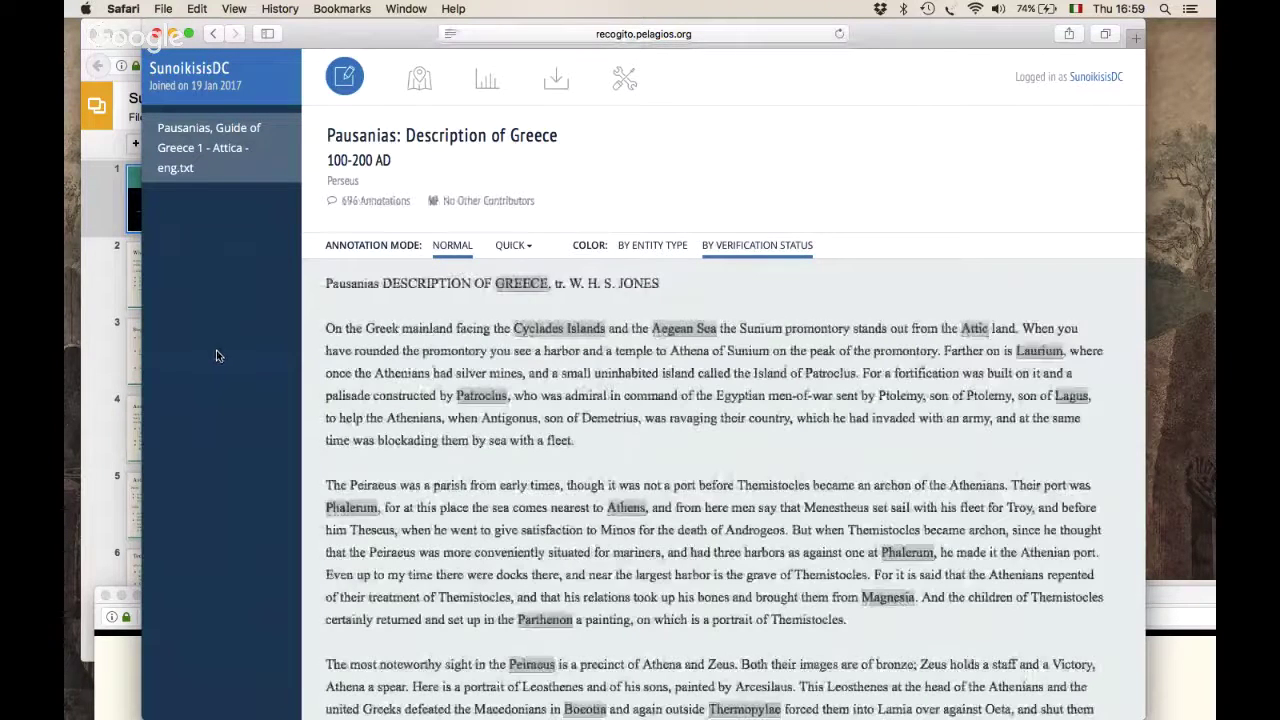
left_click(424, 87)
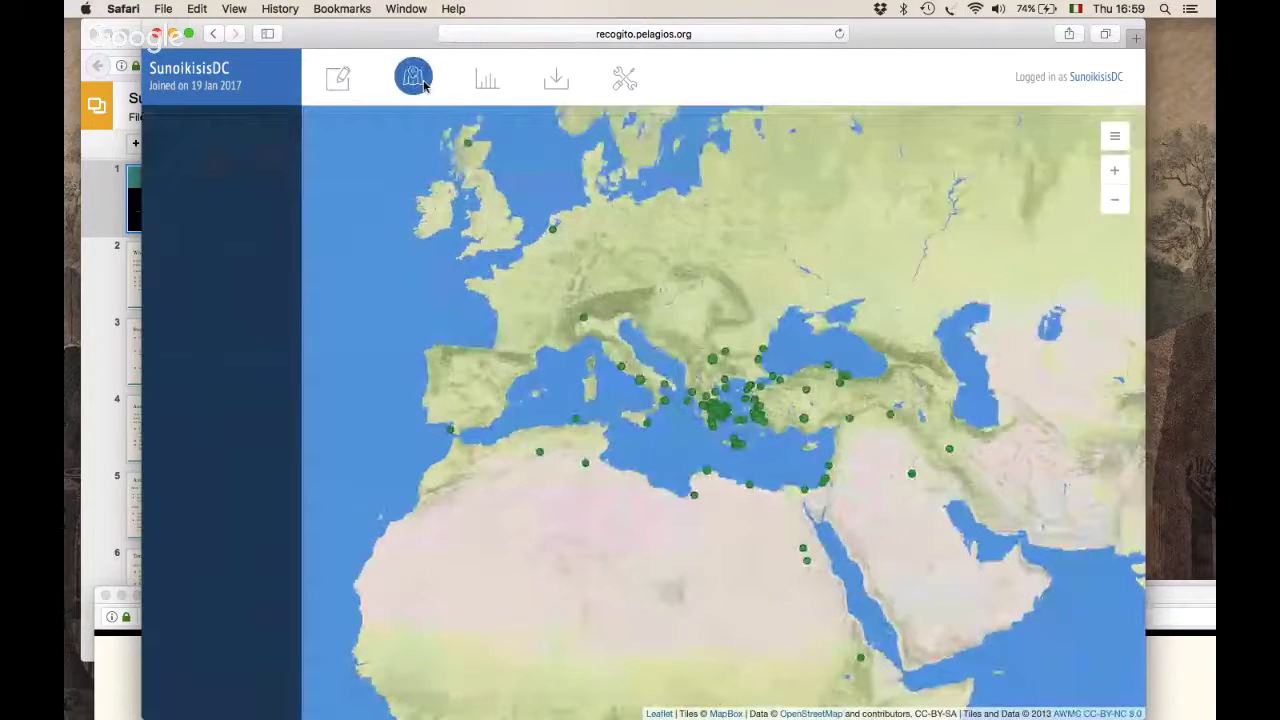
left_click(1115, 174)
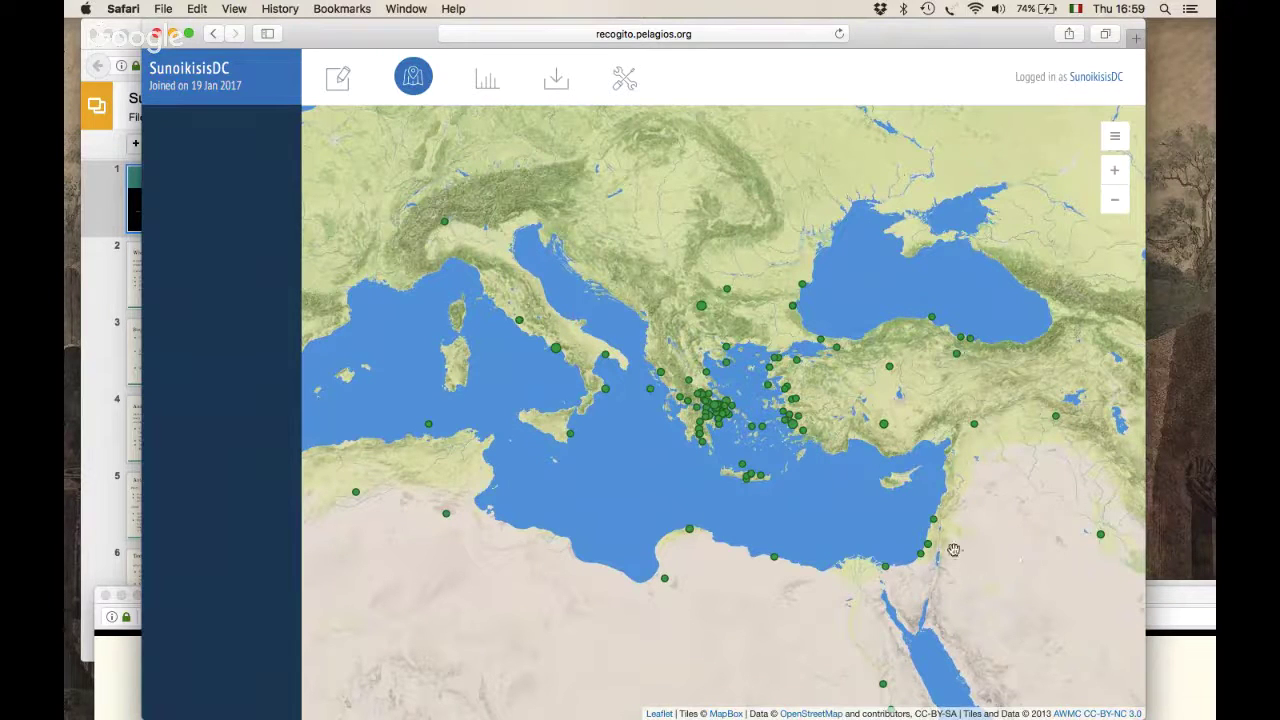
left_click(936, 522)
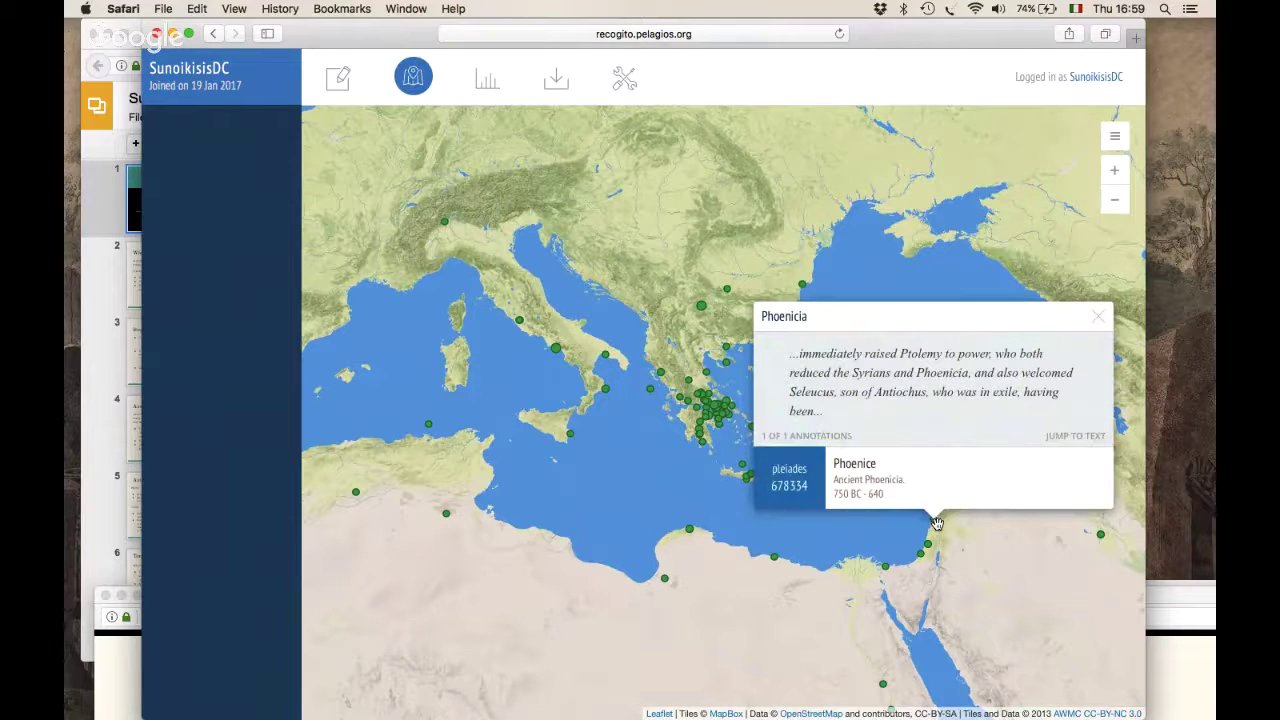
left_click(1098, 316)
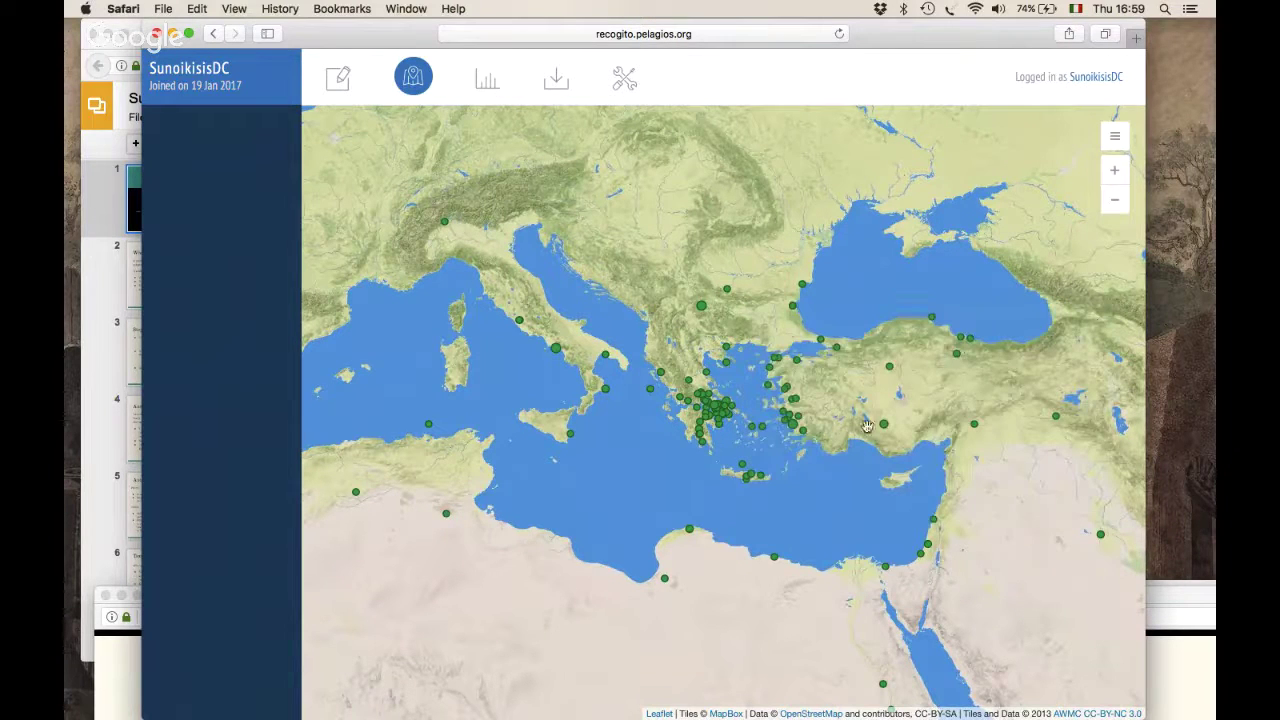
- Browse the annotations for the Asia marker up to the third one and go to its passage in the text
left_click(793, 430)
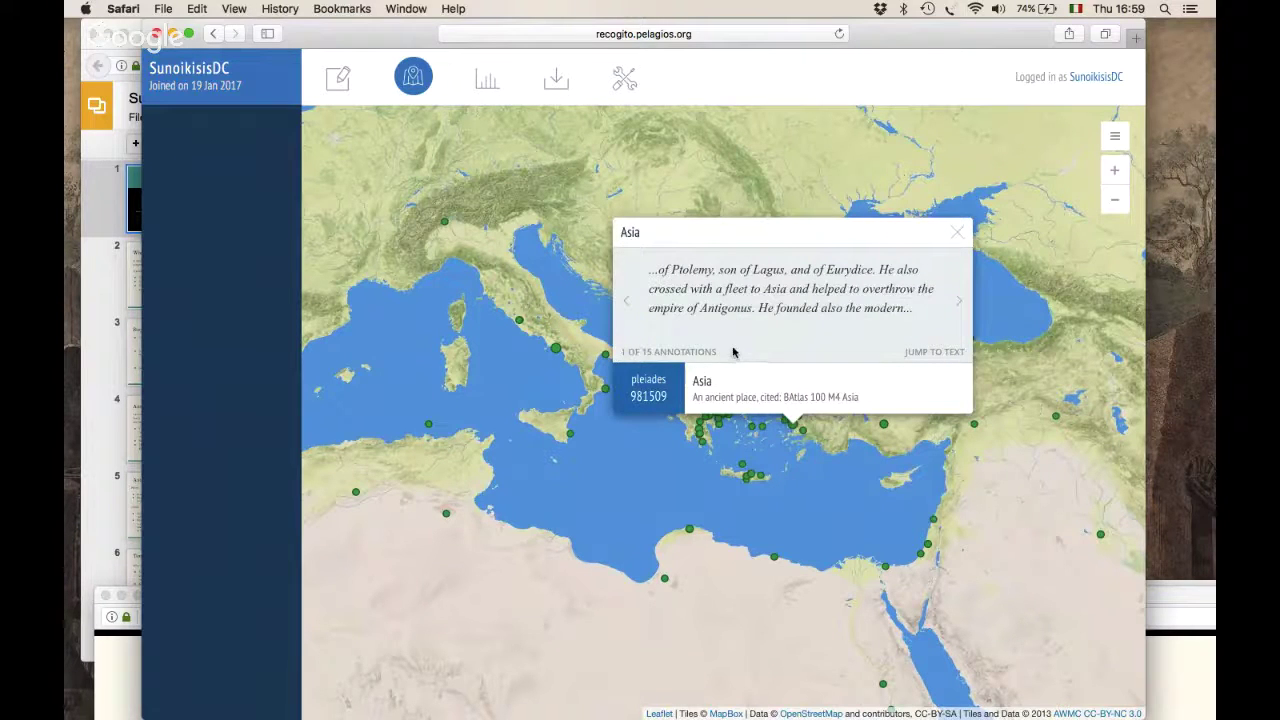
left_click(962, 304)
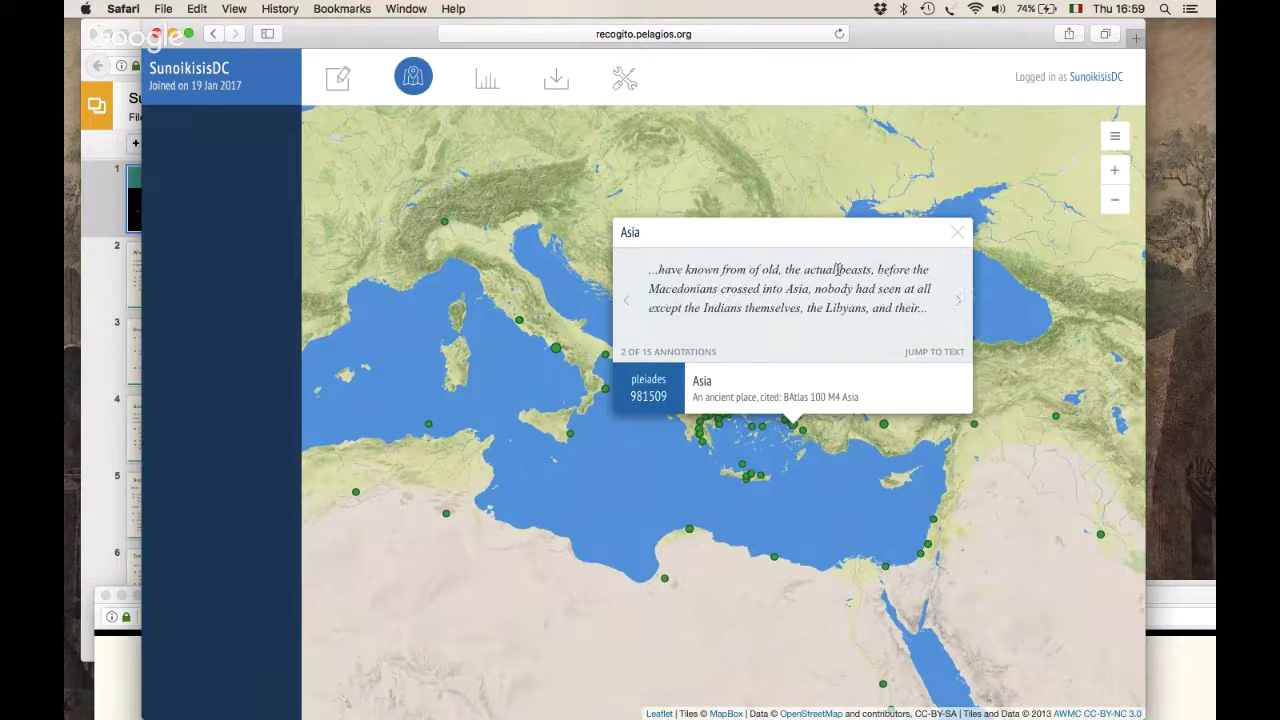
left_click(958, 302)
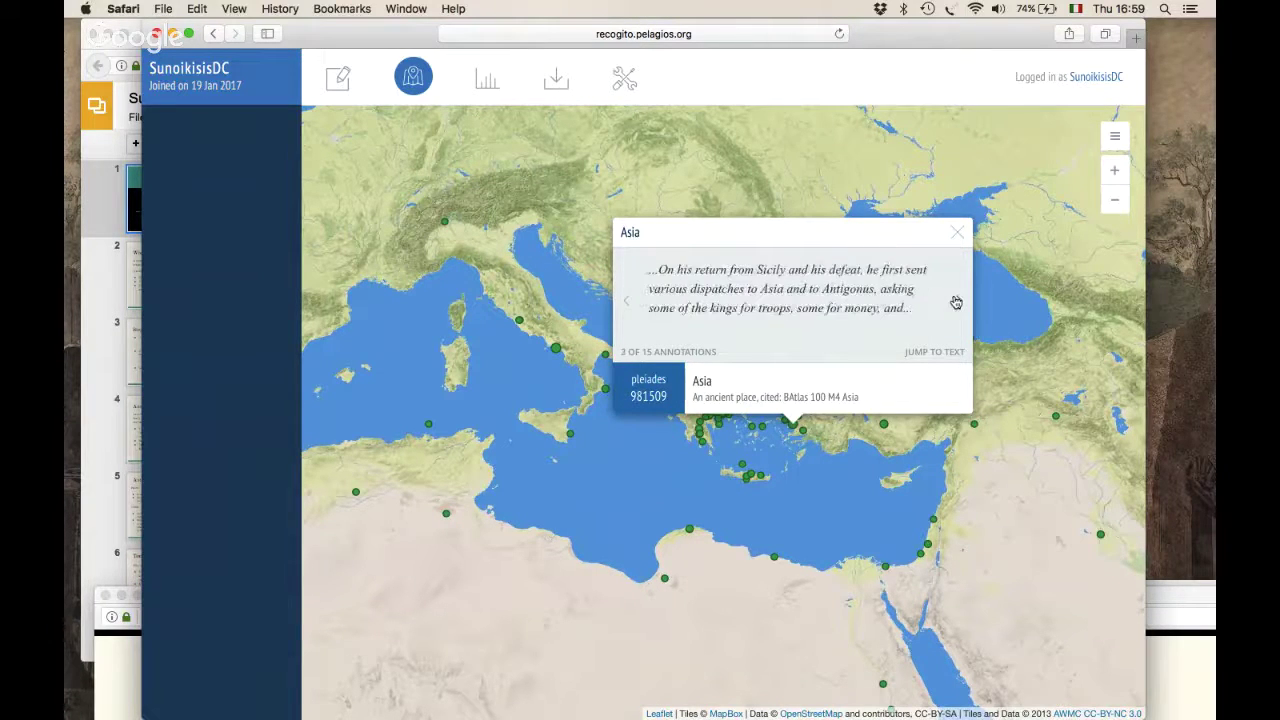
left_click(928, 356)
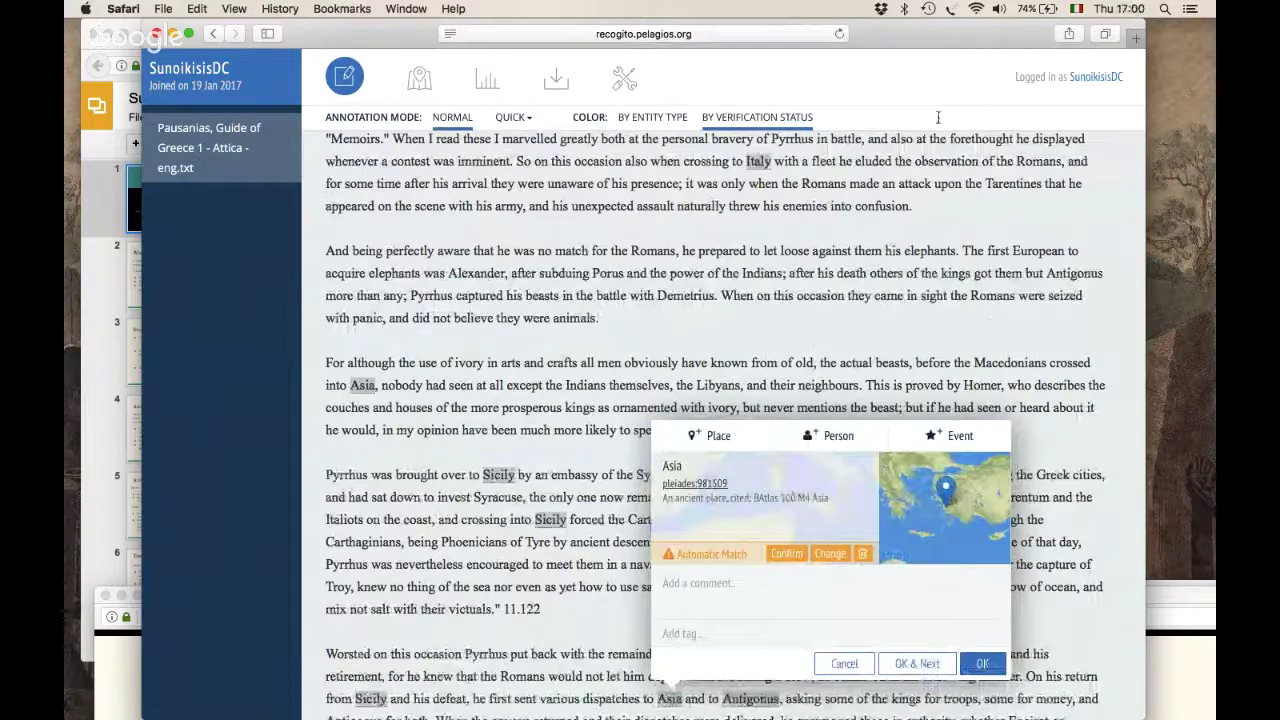
- Open the Al-Idrisi image document "Derivative work from Al-Idrsi" and examine the Mediterranean part of the map up close
left_click(204, 74)
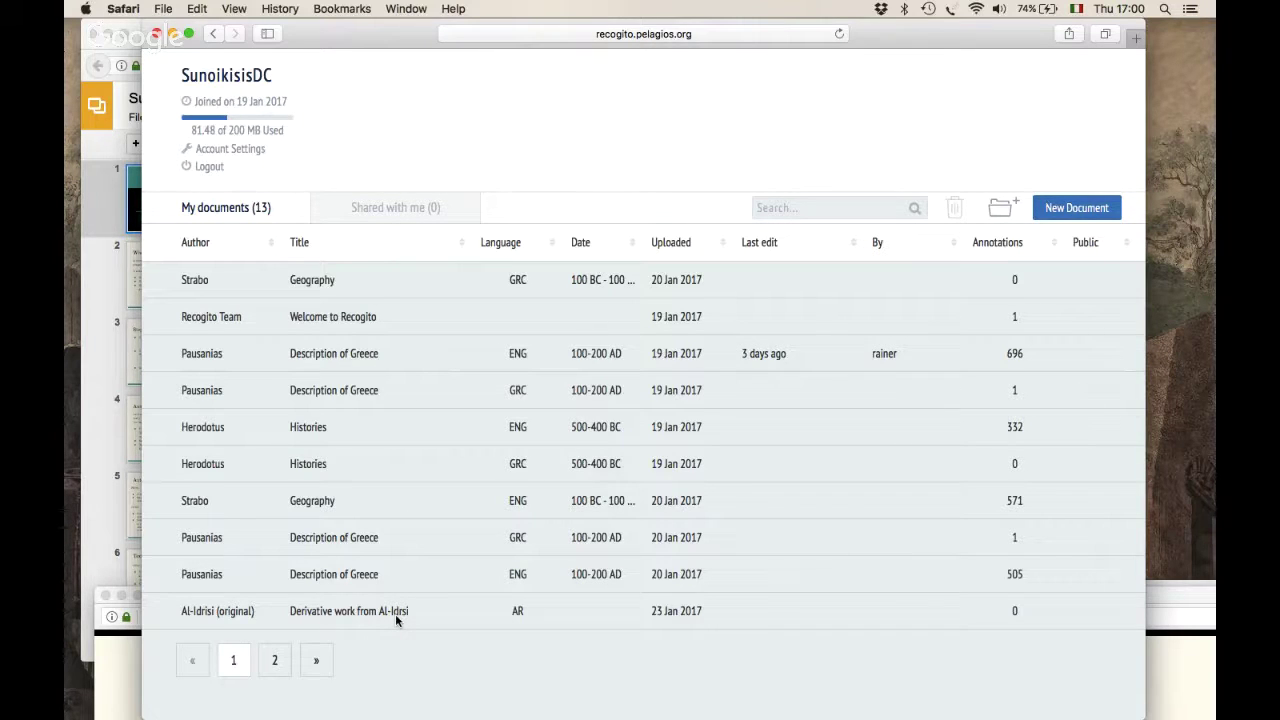
double_click(252, 612)
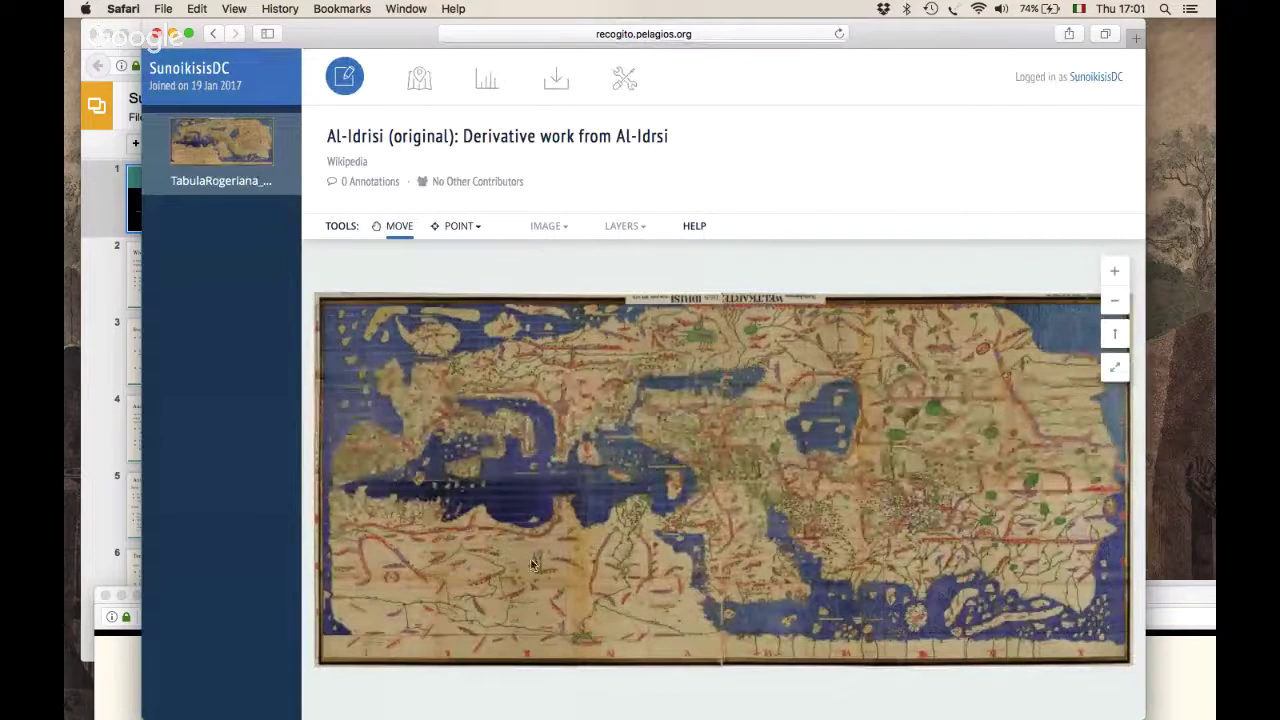
left_click(1120, 272)
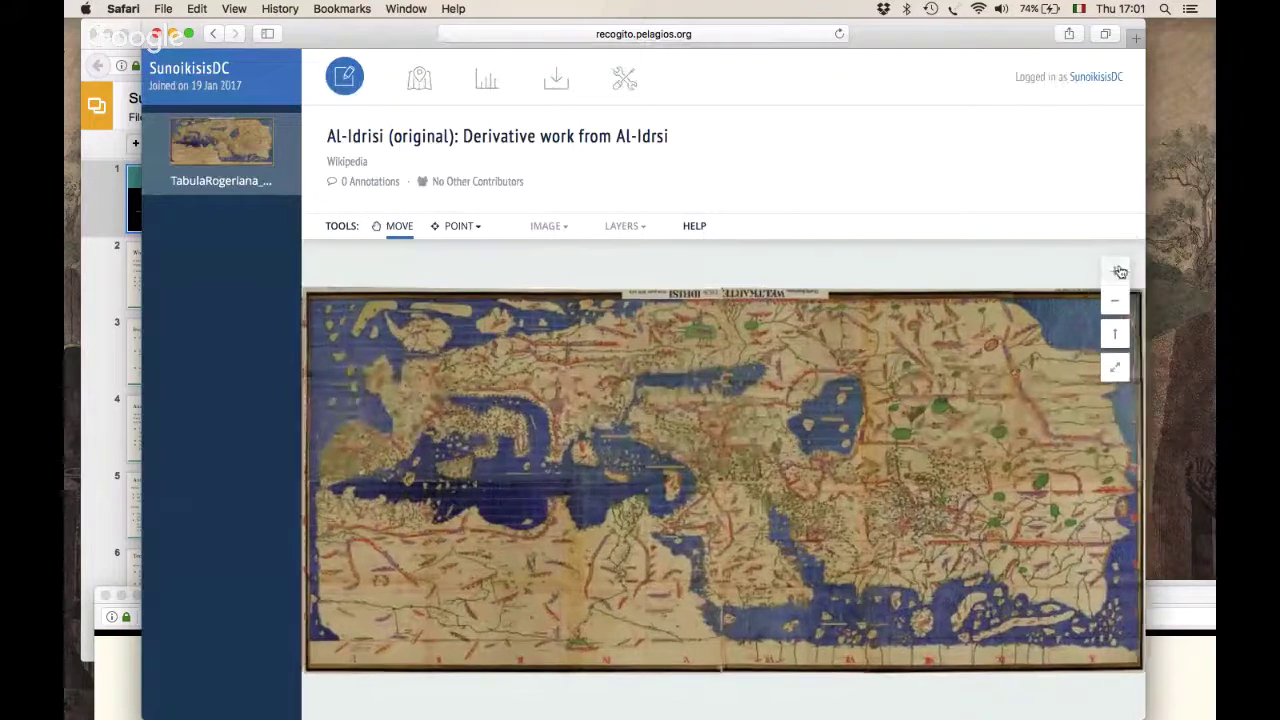
left_click(713, 354)
scroll(713, 354, "down", 2)
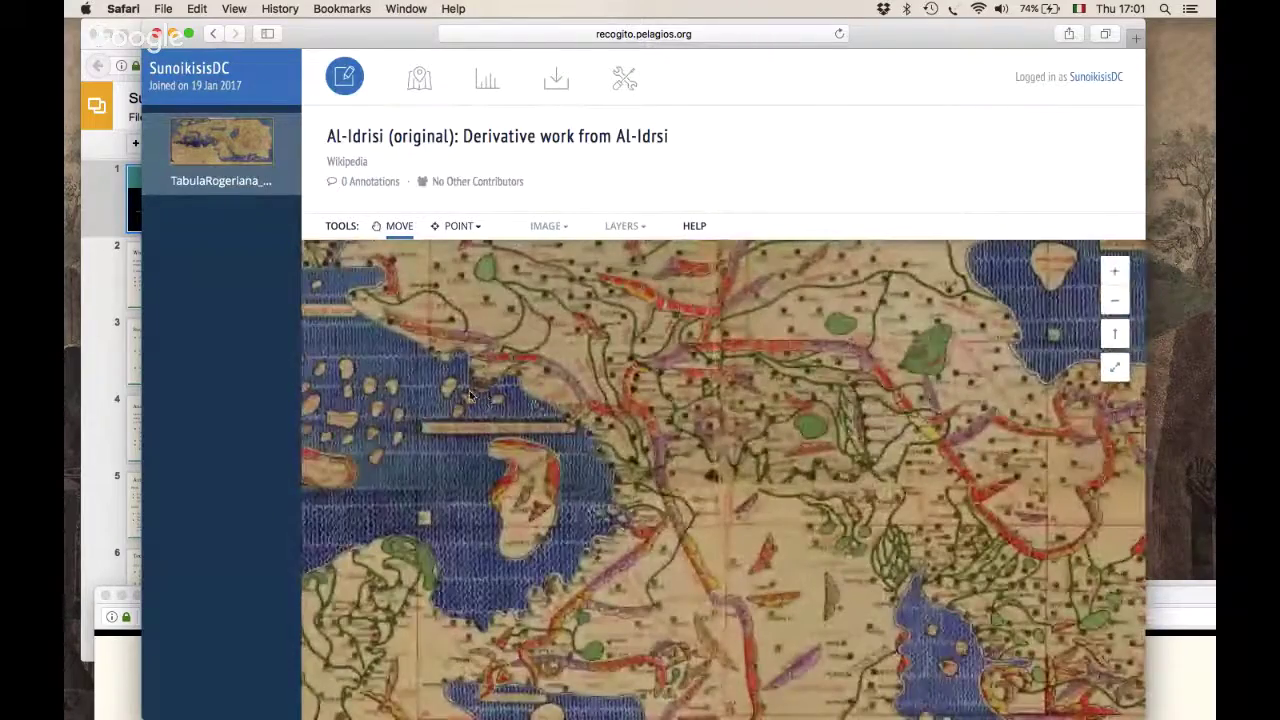
scroll(713, 354, "up", 2)
left_click_drag(850, 420, 1143, 440)
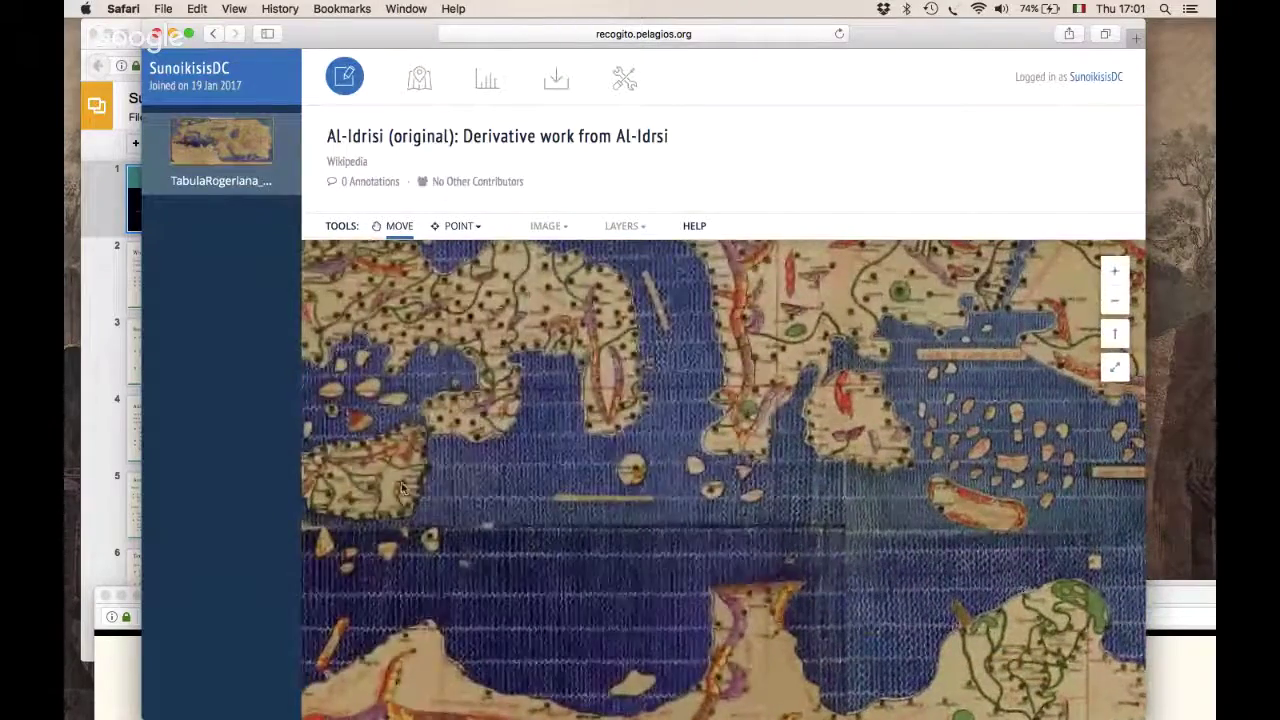
left_click_drag(428, 352, 654, 407)
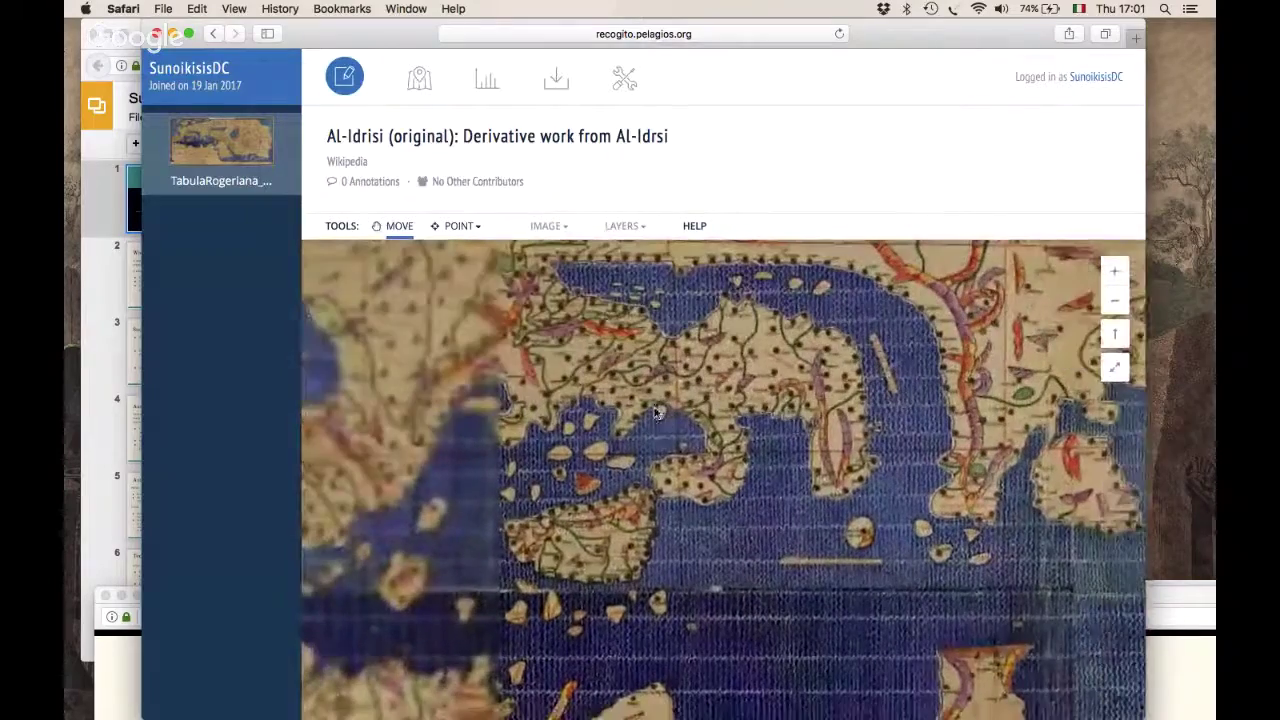
left_click(1114, 270)
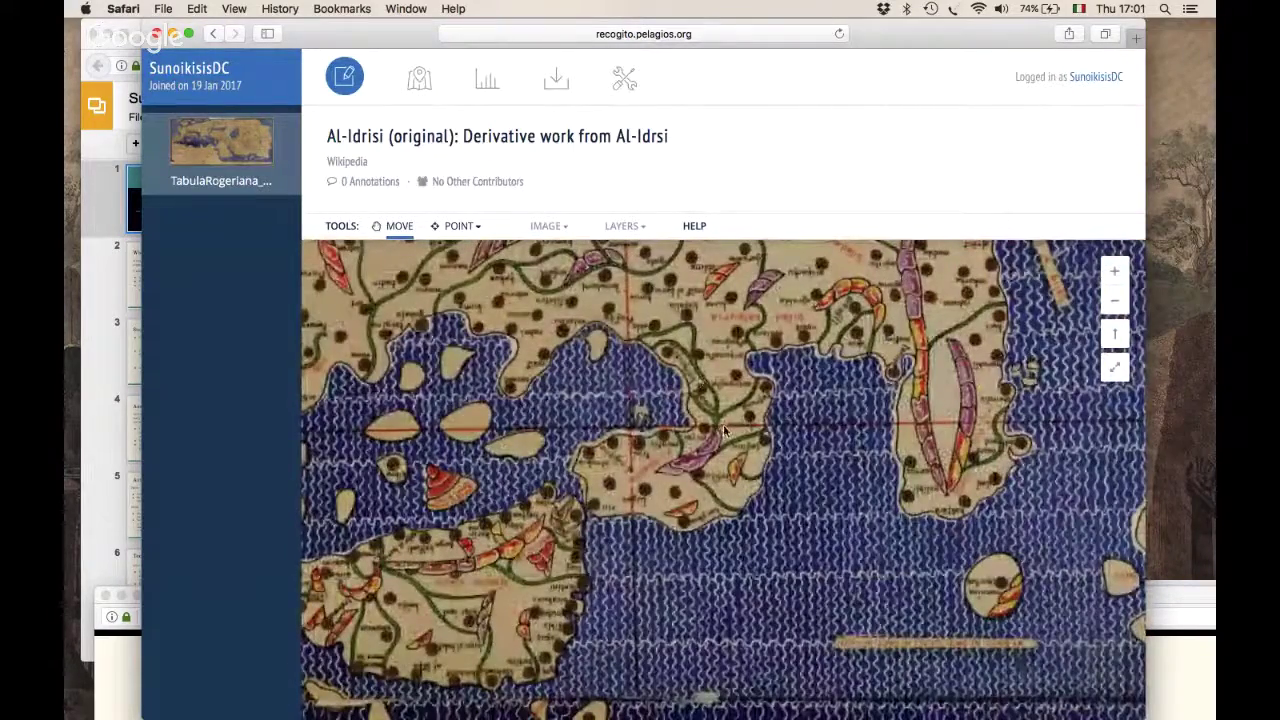
scroll(605, 424, "up", 3)
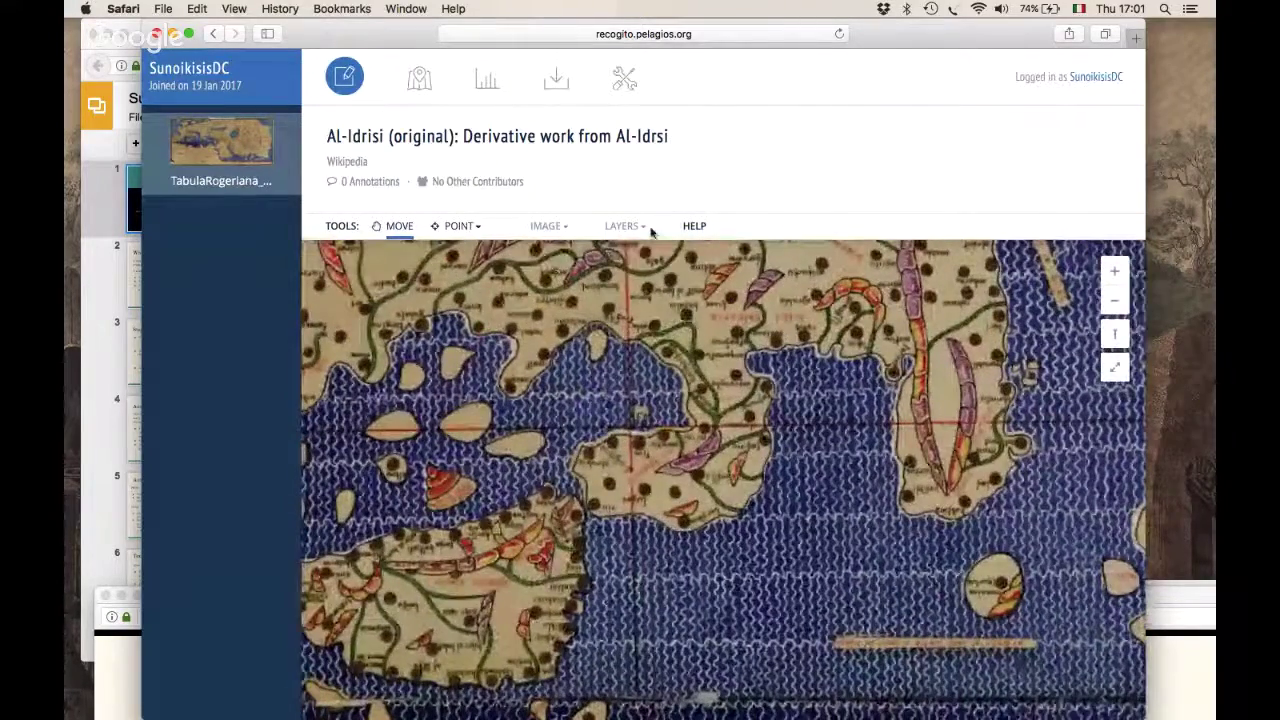
scroll(672, 483, "up", 2)
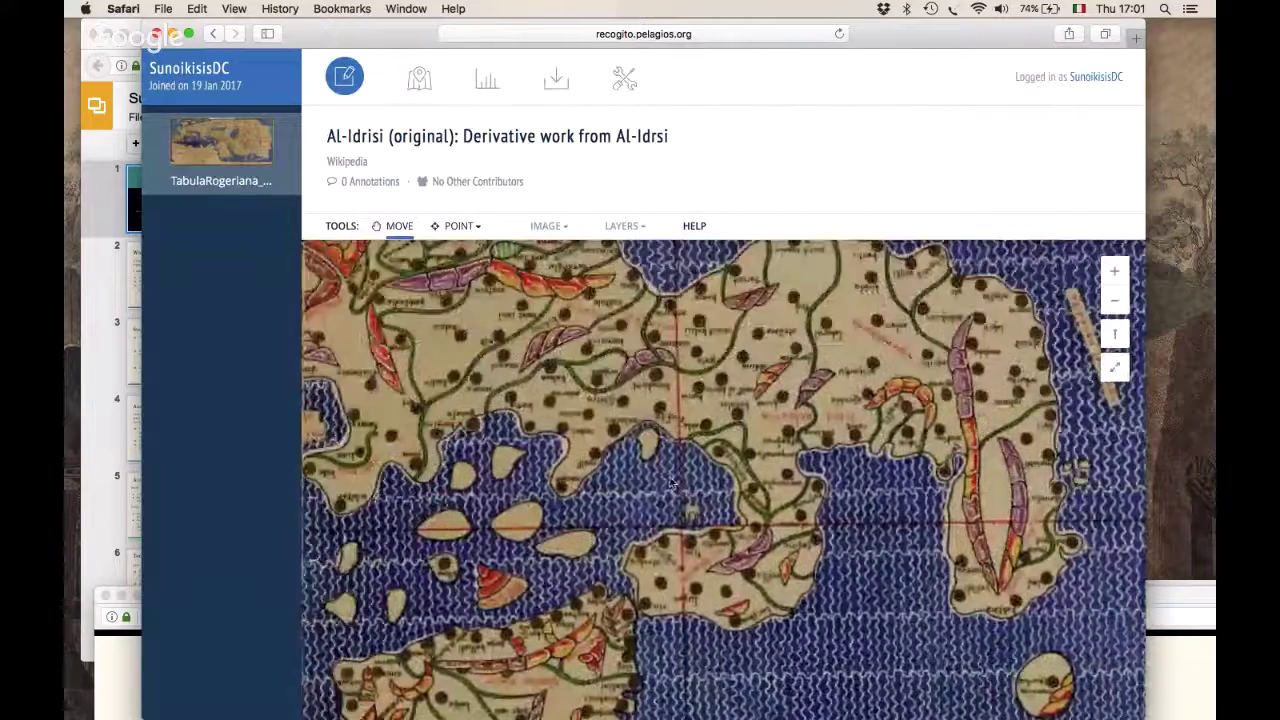
- Consult the map navigation help and rotate the map so the place labels around bilād ankbarda read upright
left_click(694, 226)
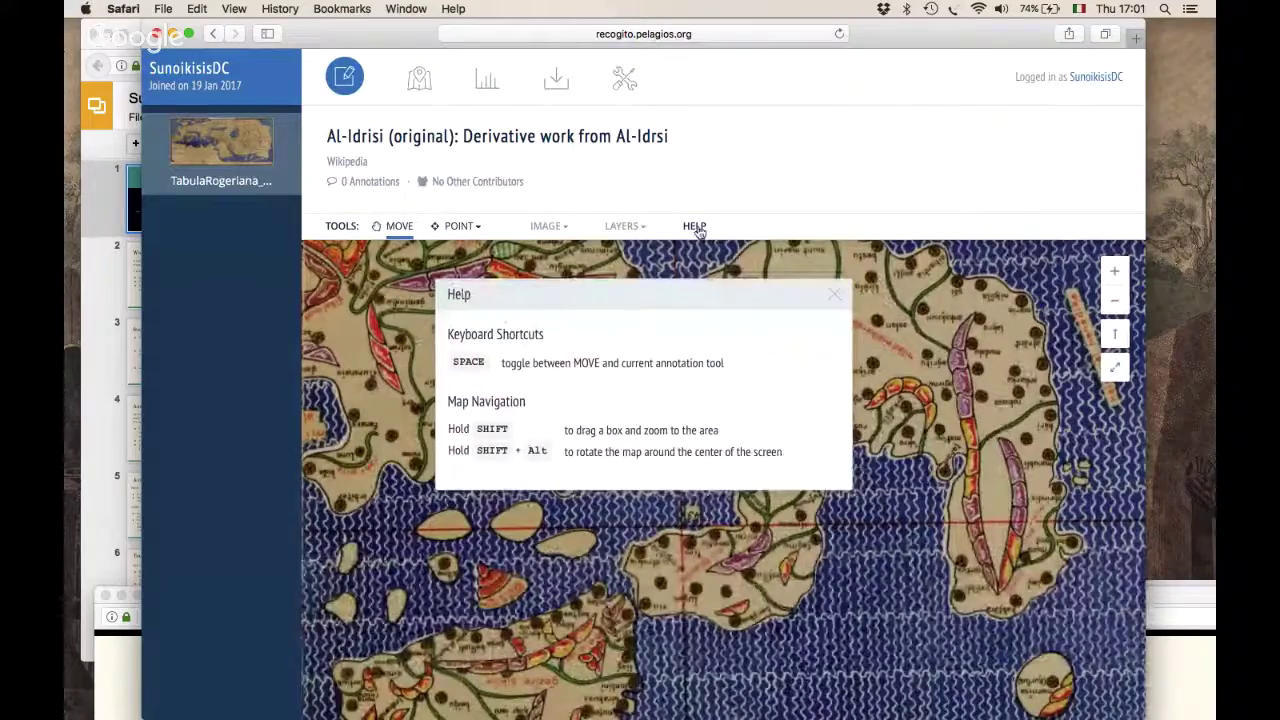
left_click(836, 297)
left_click_drag(734, 450, 679, 448)
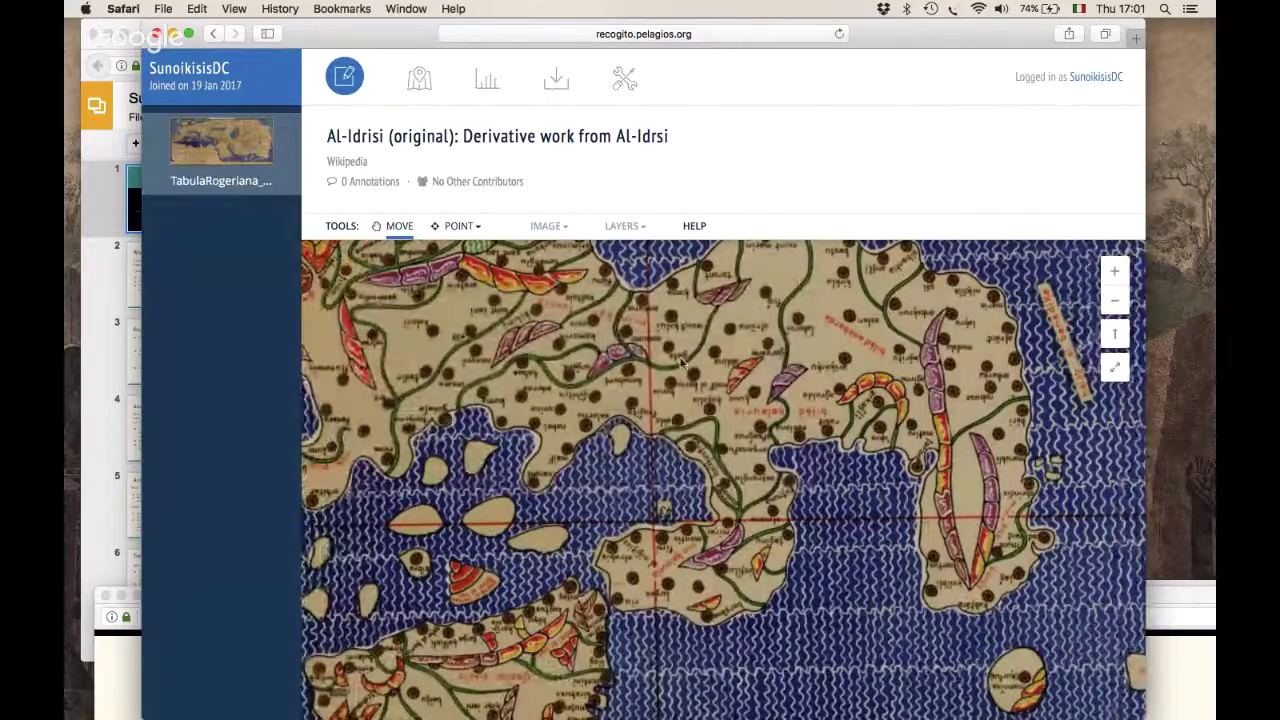
left_click_drag(660, 322, 690, 612)
scroll(680, 614, "up", 2)
scroll(745, 372, "up", 2)
left_click_drag(745, 372, 1010, 355)
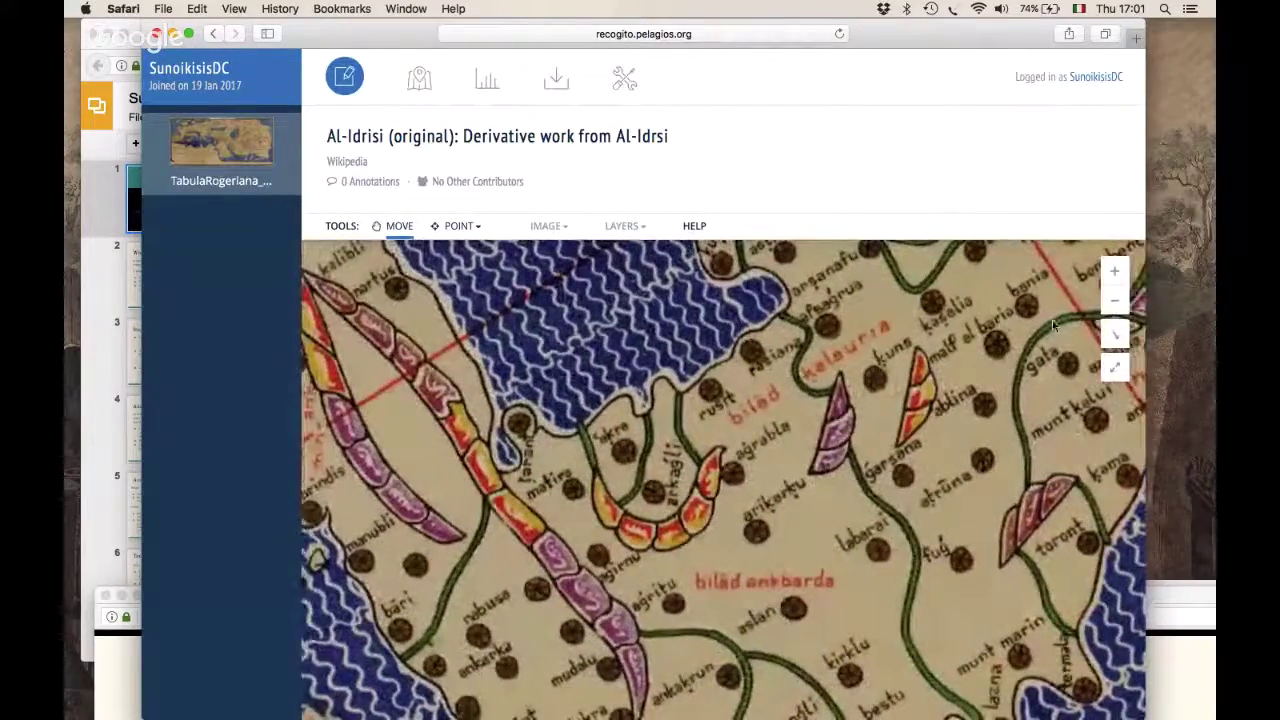
left_click(1114, 302)
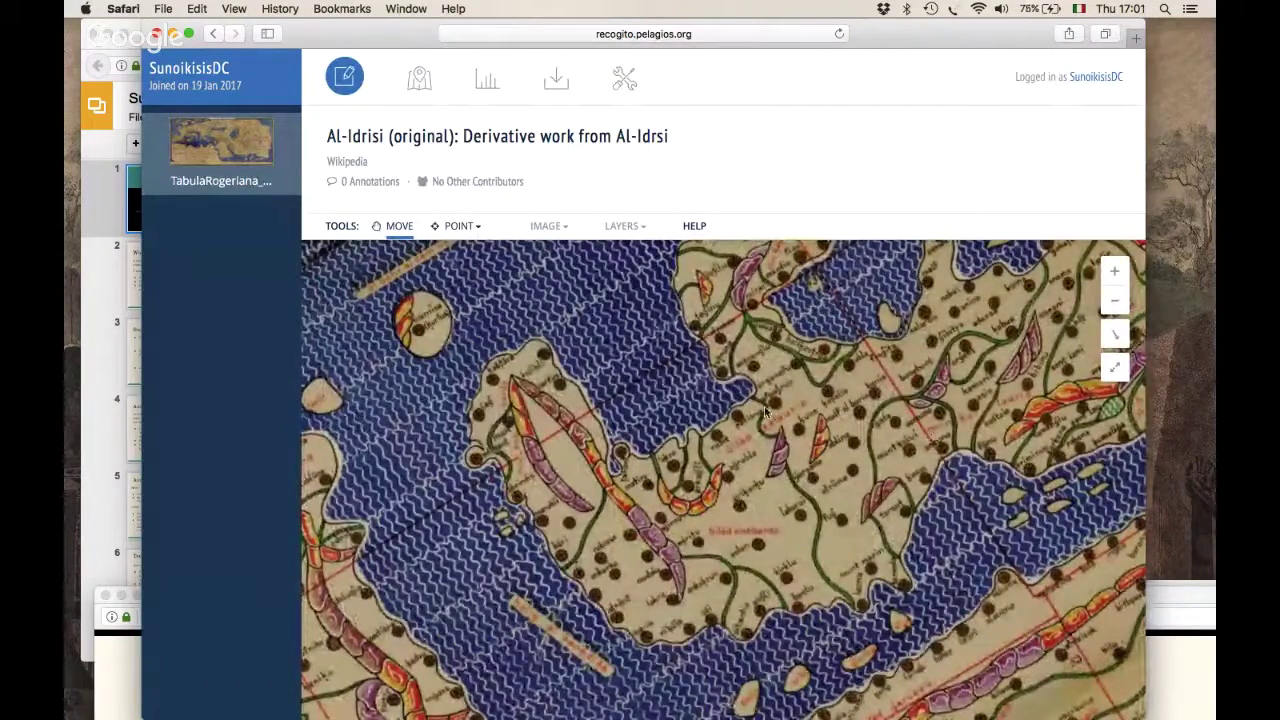
left_click_drag(766, 410, 703, 411)
mouse_move(470, 226)
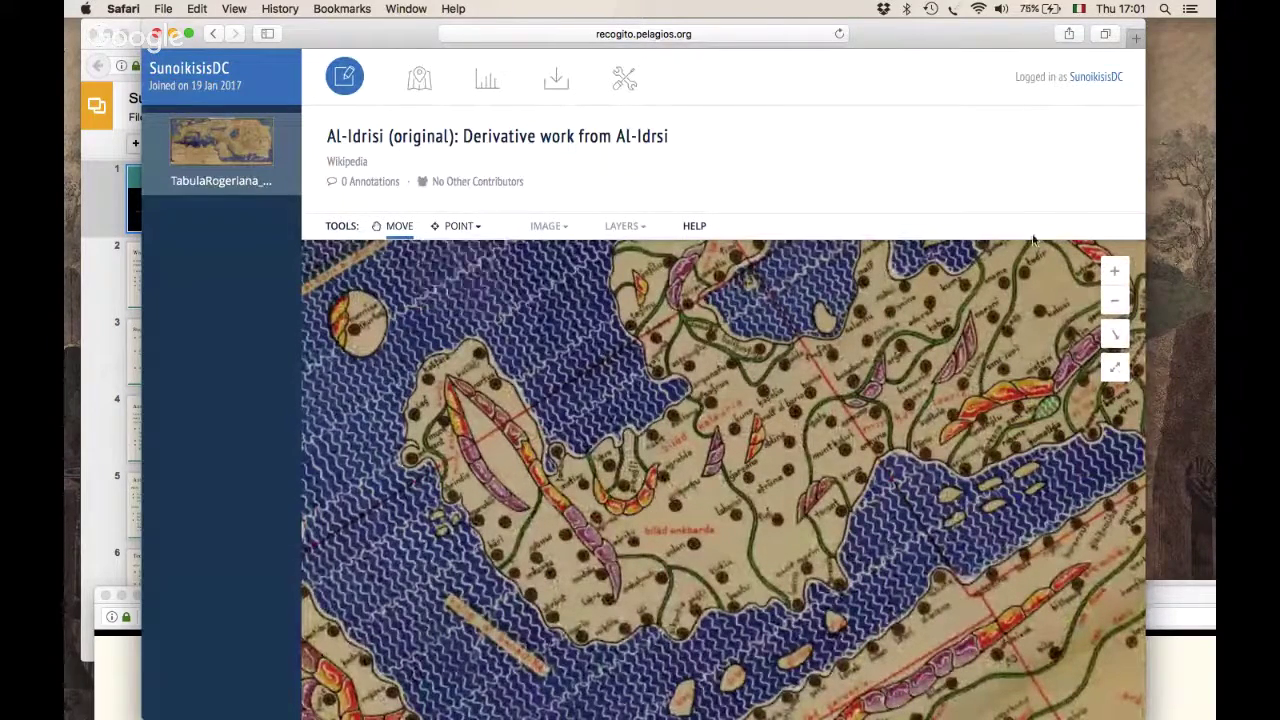
left_click(1117, 272)
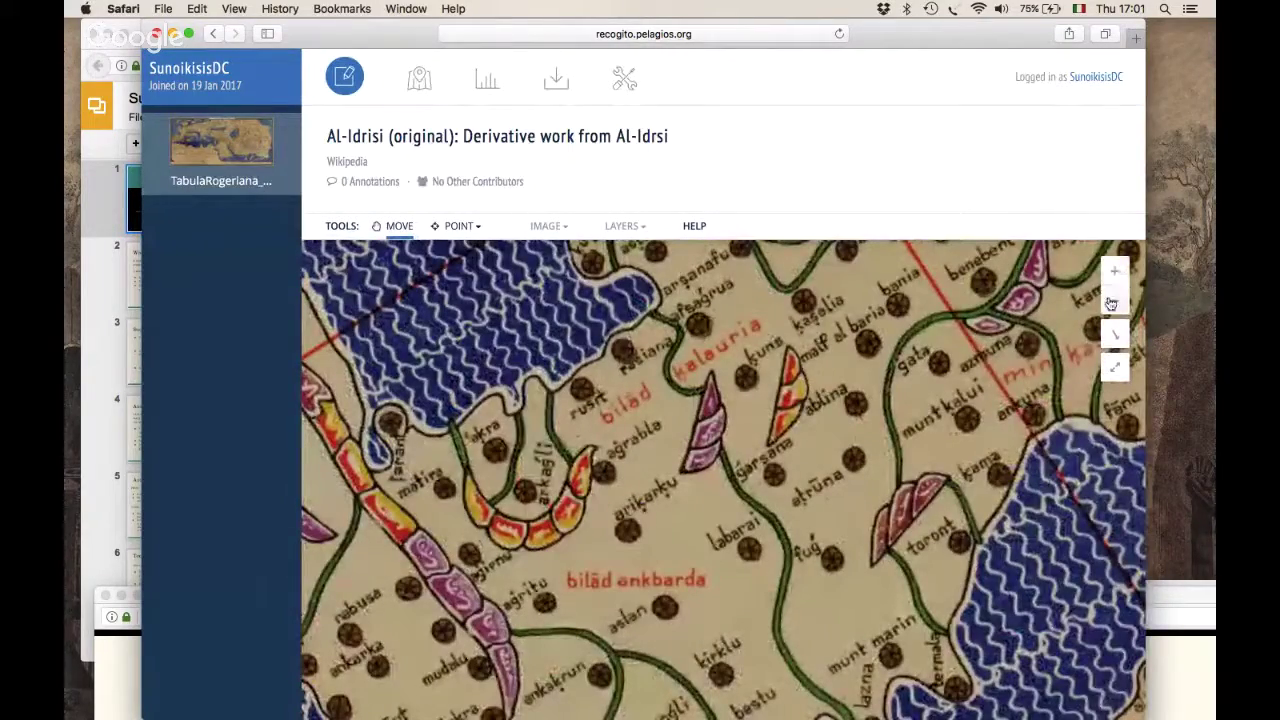
left_click(1112, 303)
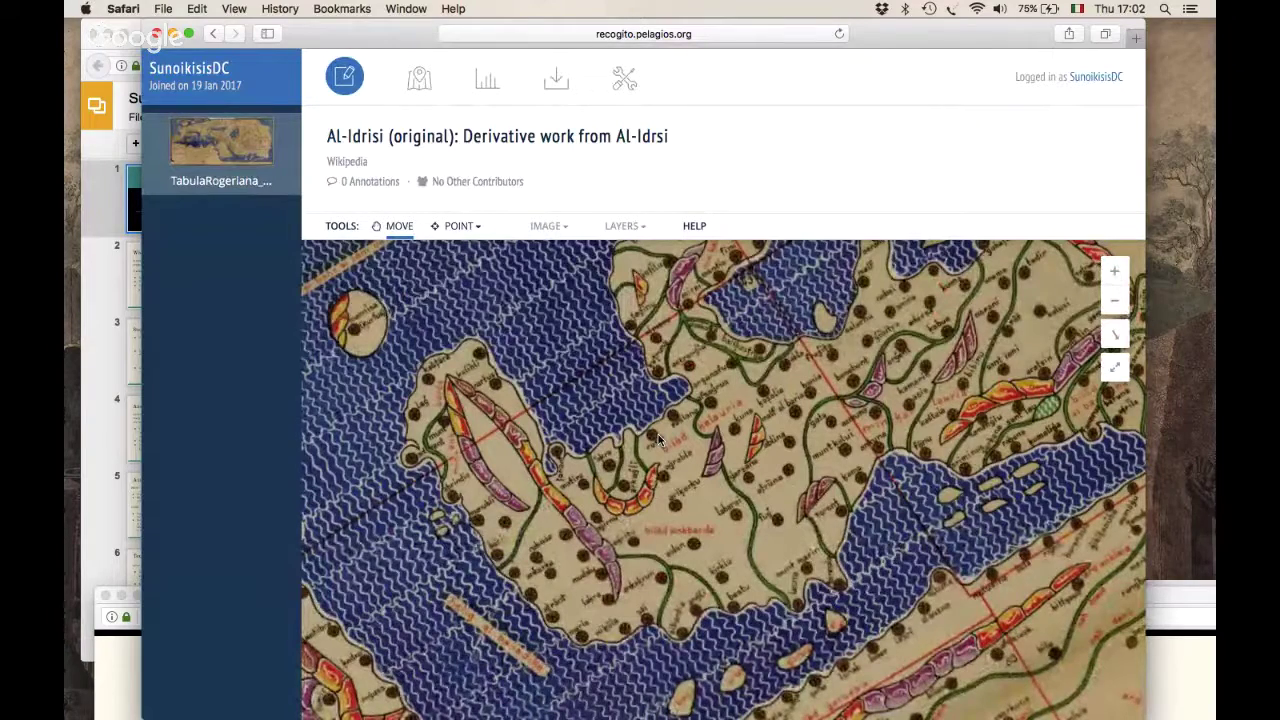
left_click(470, 225)
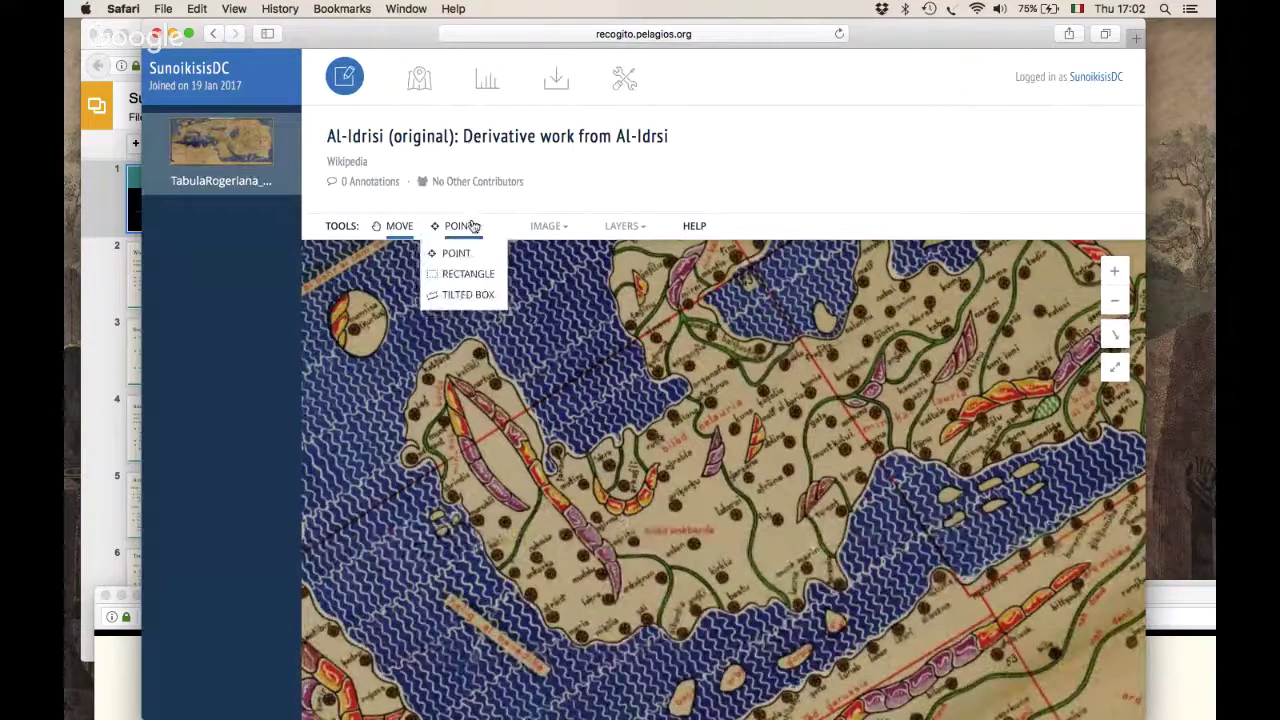
left_click(462, 296)
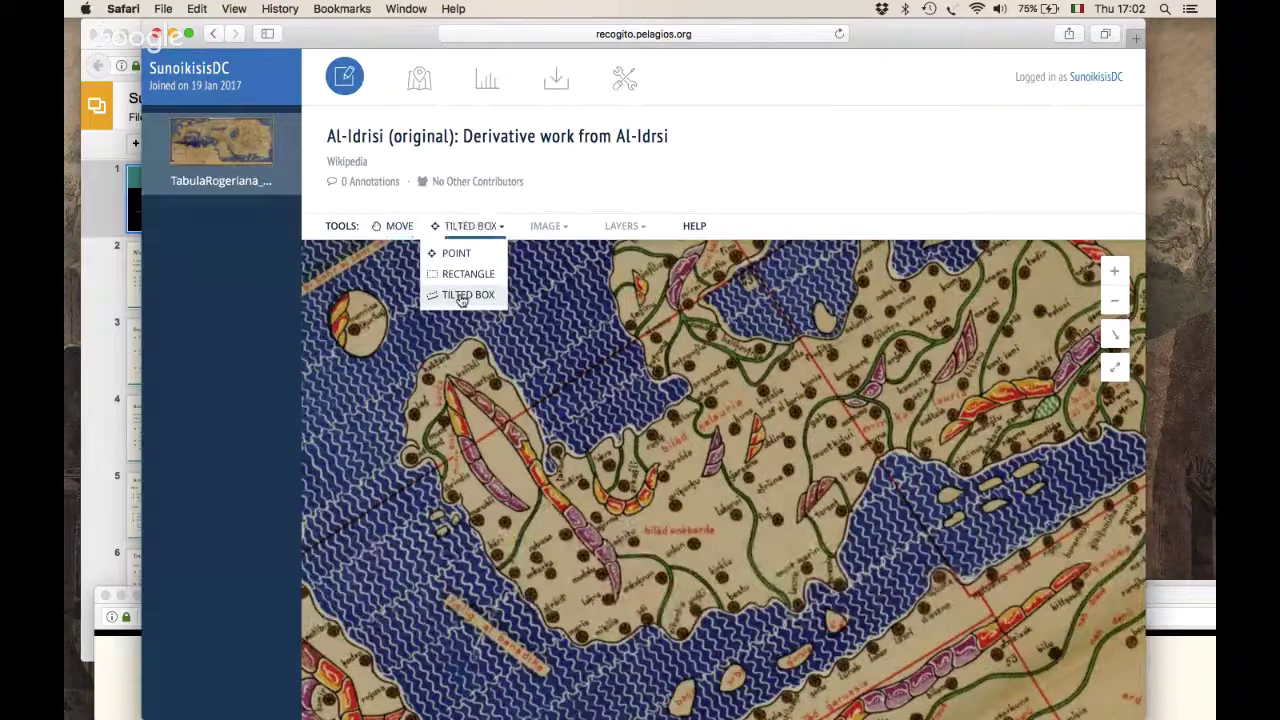
left_click(399, 226)
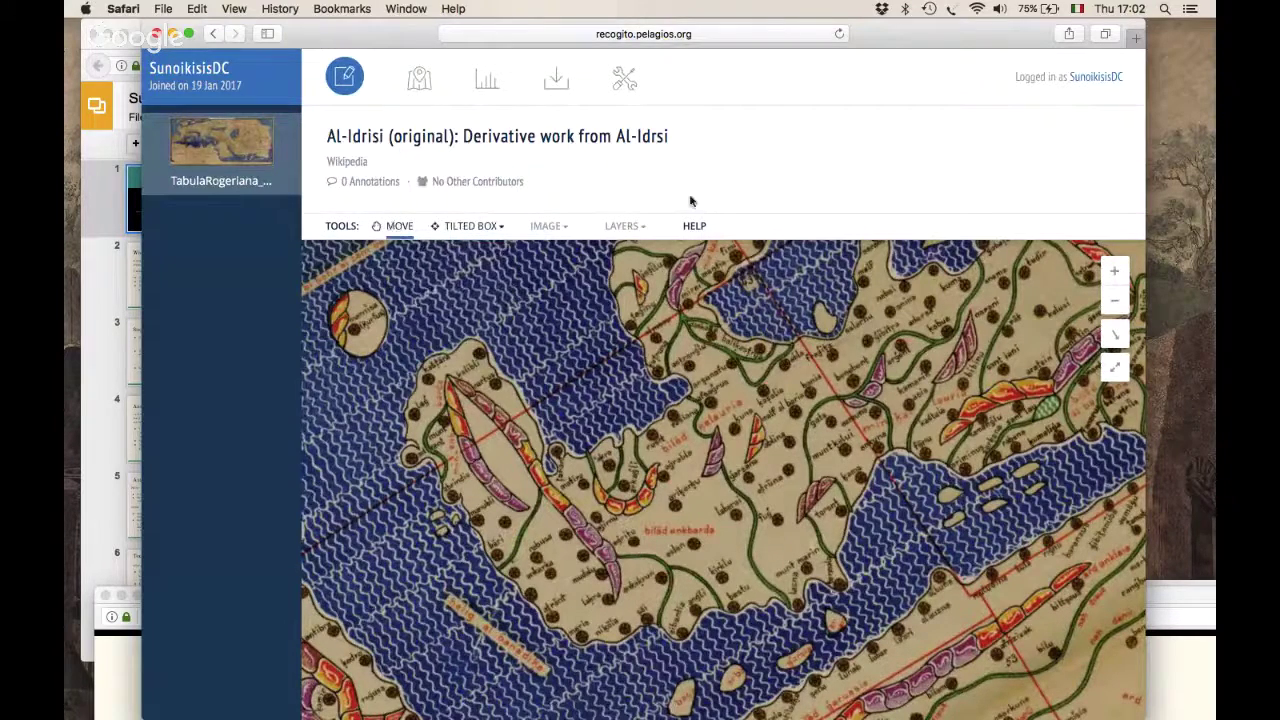
- Draw a tilted box annotation around the place label "matira" near the green river north-west of bilād ankbarda
left_click(1114, 271)
left_click_drag(750, 420, 930, 345)
left_click(468, 226)
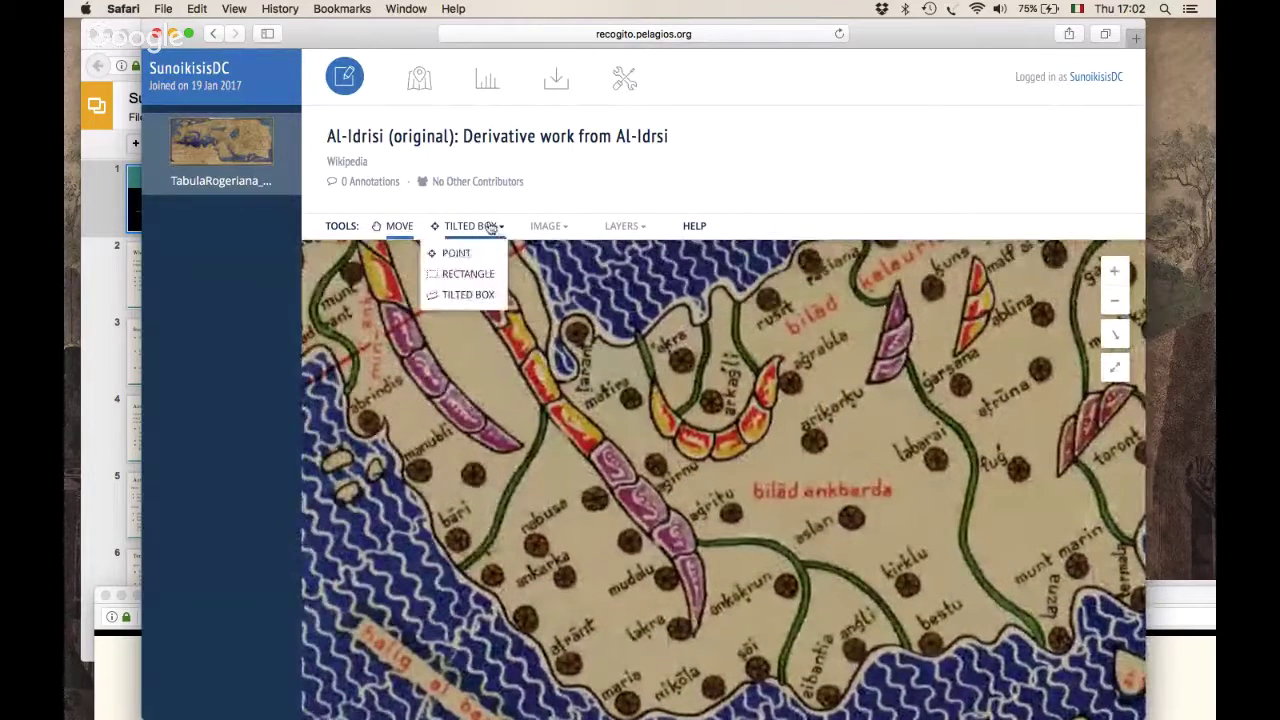
left_click(483, 297)
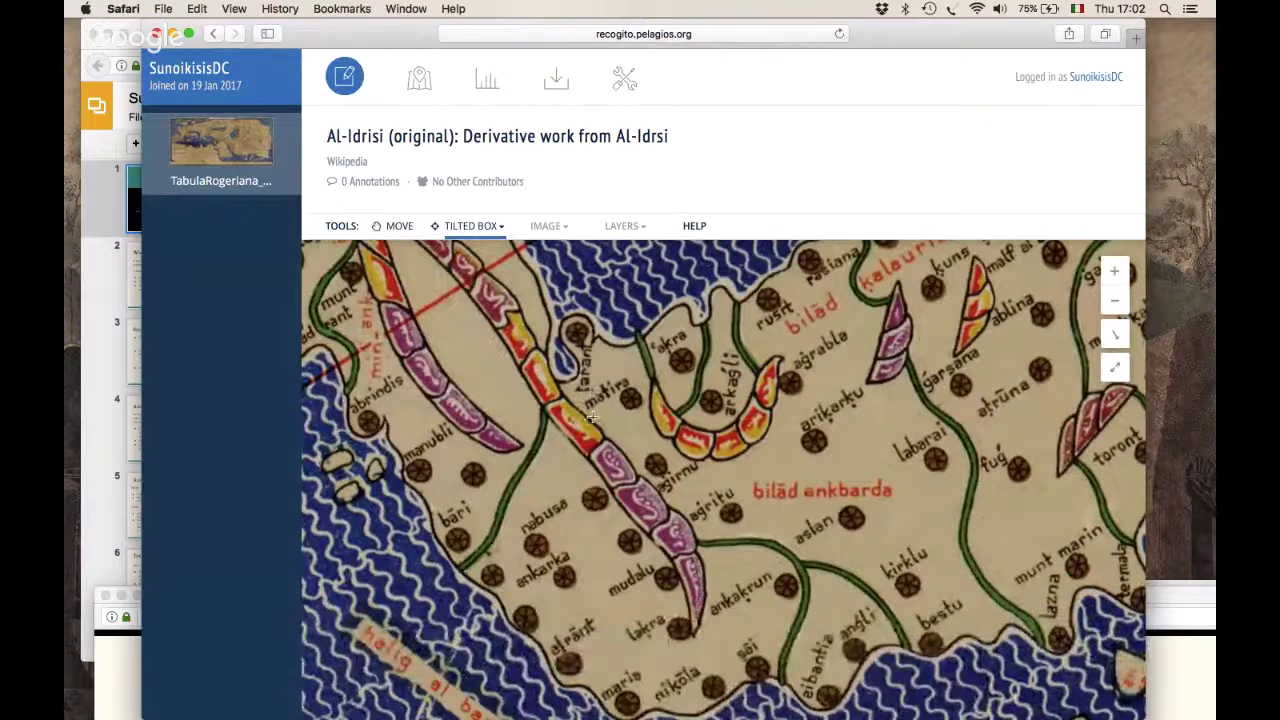
left_click(590, 417)
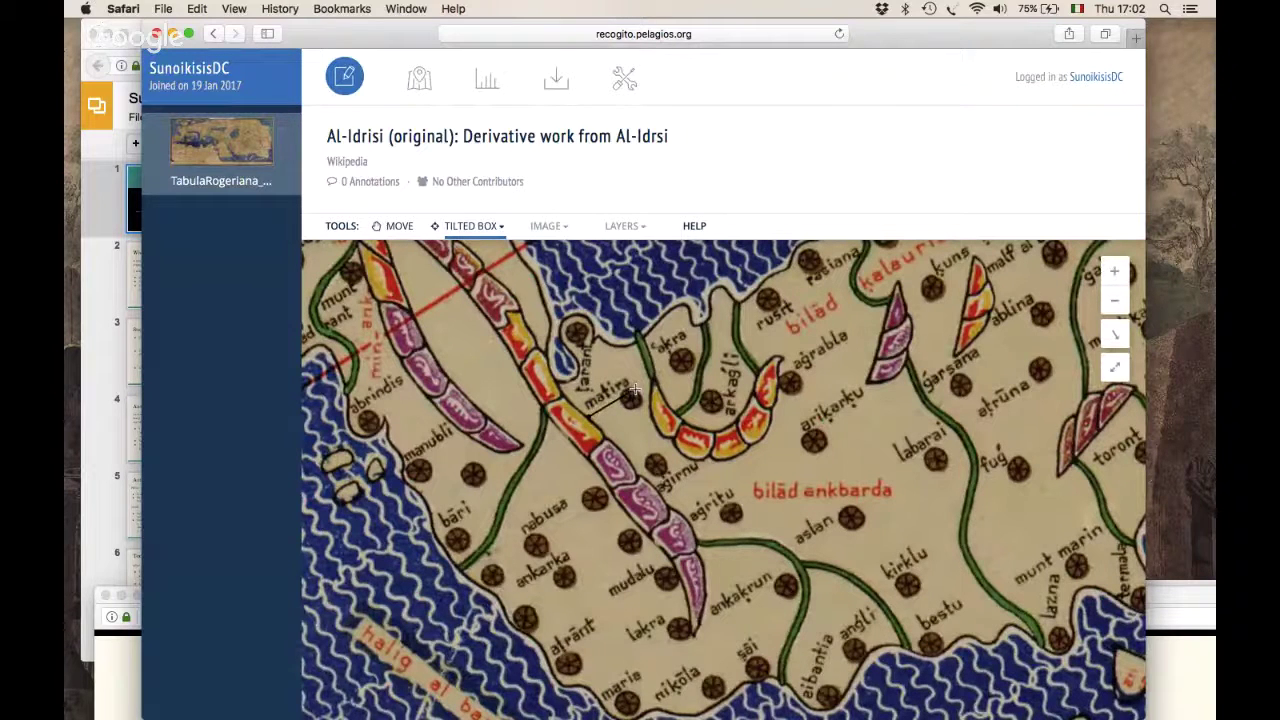
left_click(634, 392)
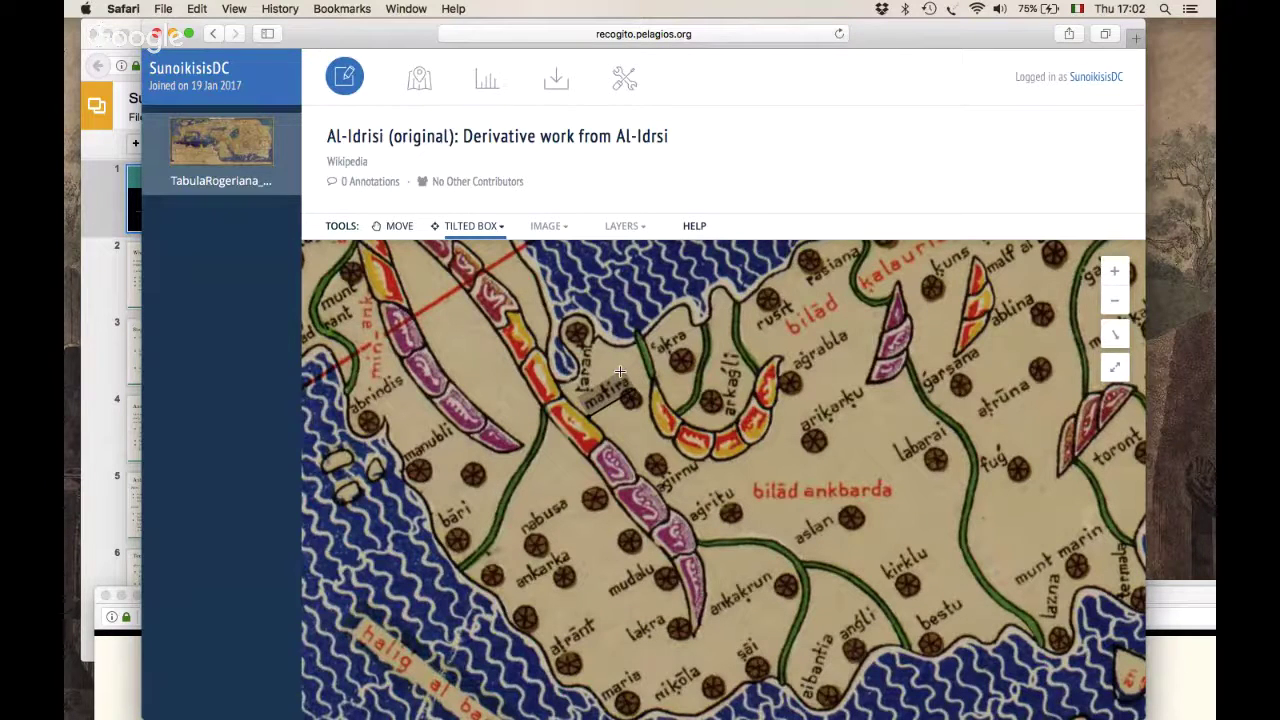
left_click(620, 372)
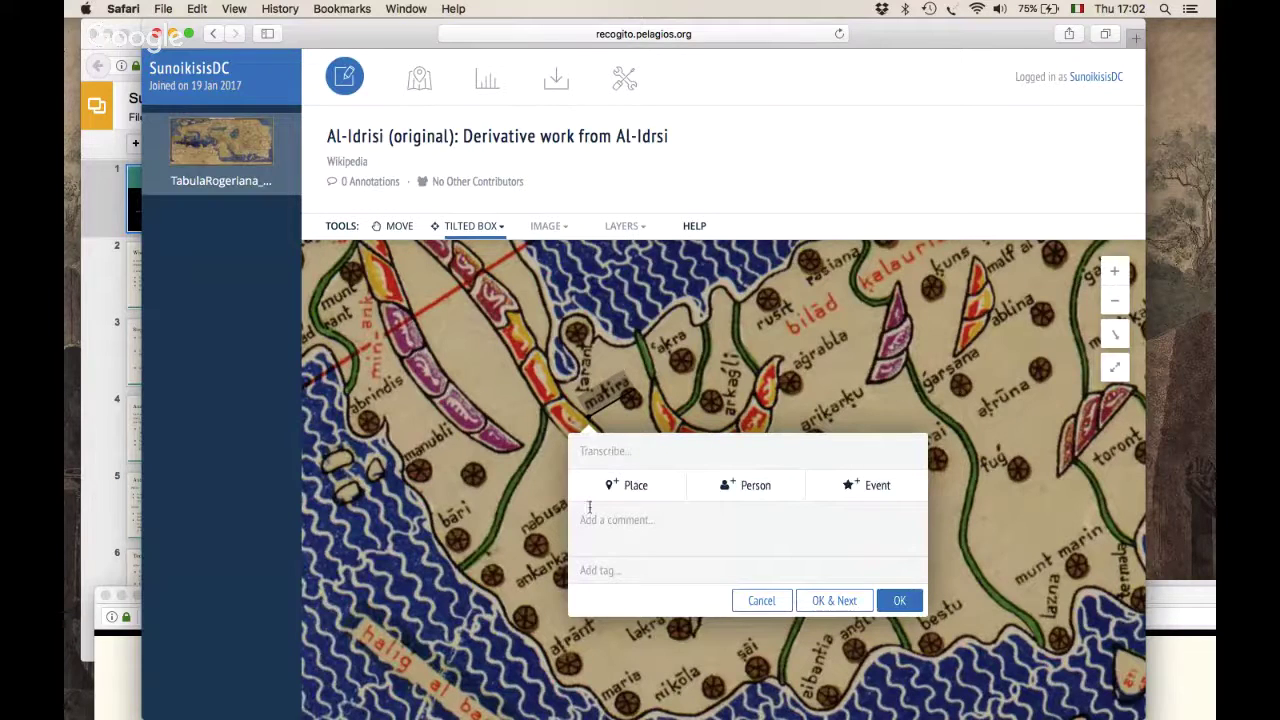
- Transcribe the boxed label as "Matira" and mark the annotation as a place
left_click(604, 451)
type("Matira")
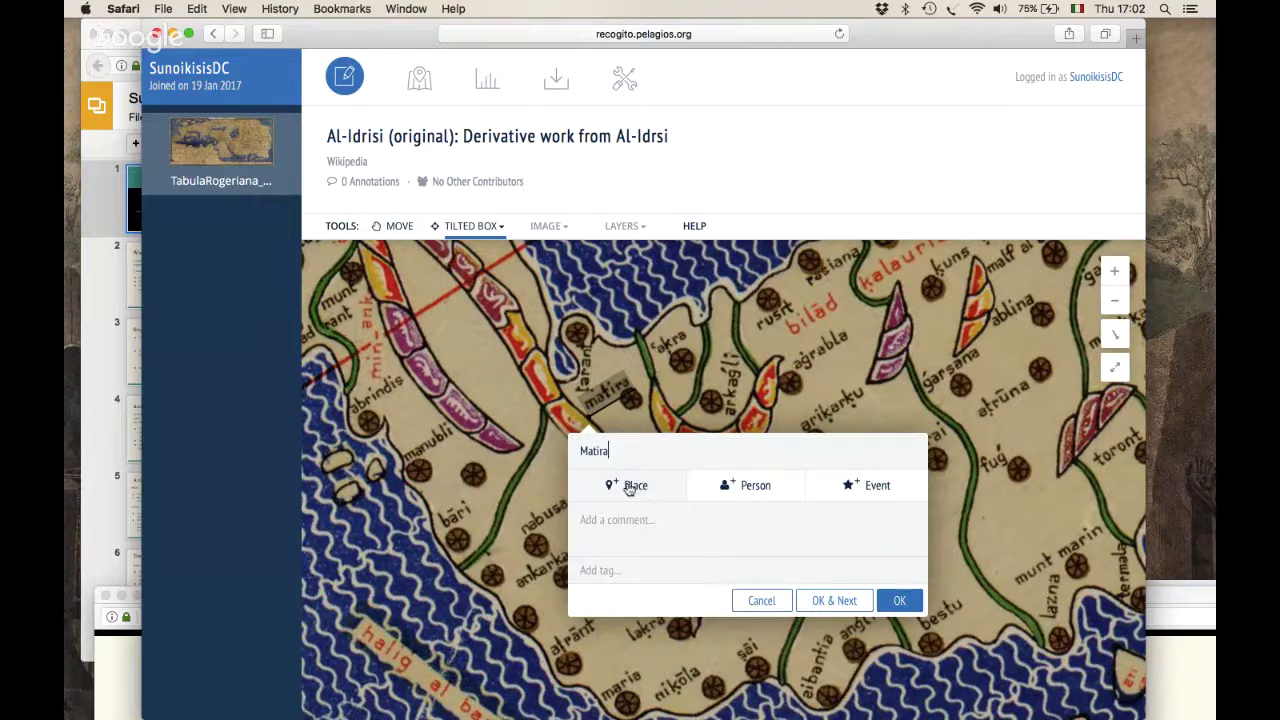
left_click(629, 487)
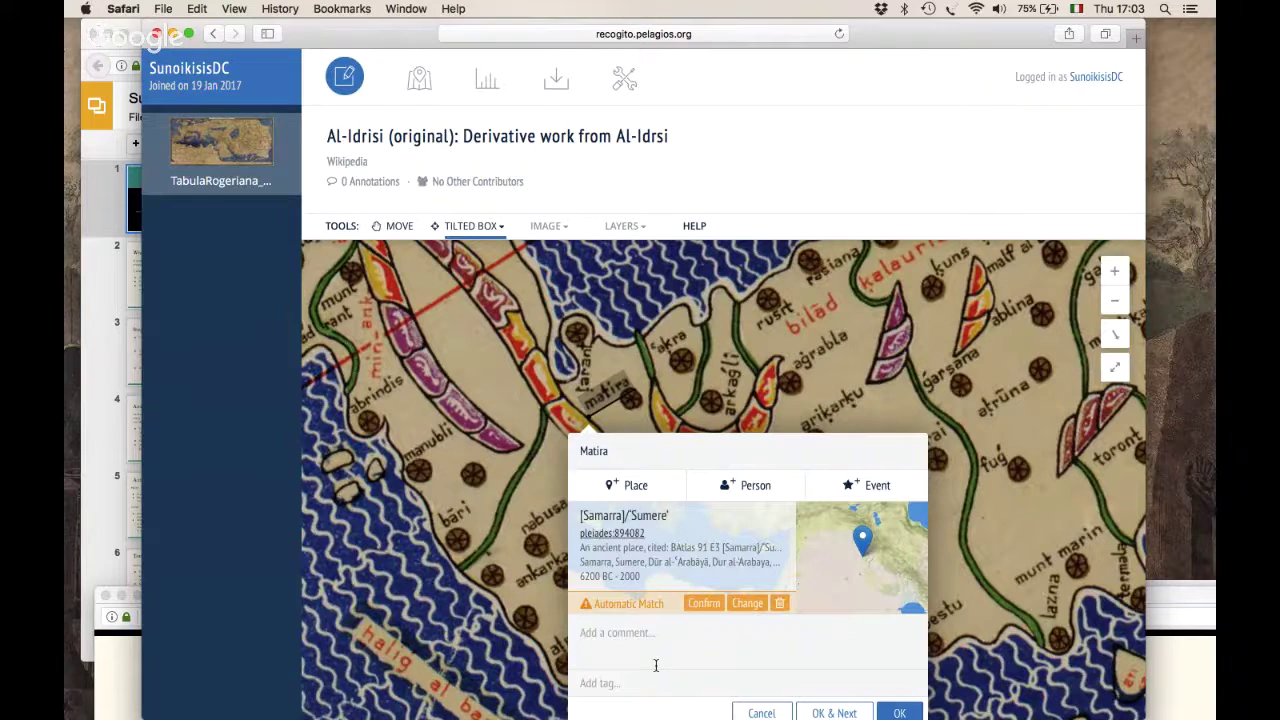
- Change the gazetteer match by searching for "Matera", choose the Pleiades entry 442650 and save the annotation
left_click(746, 604)
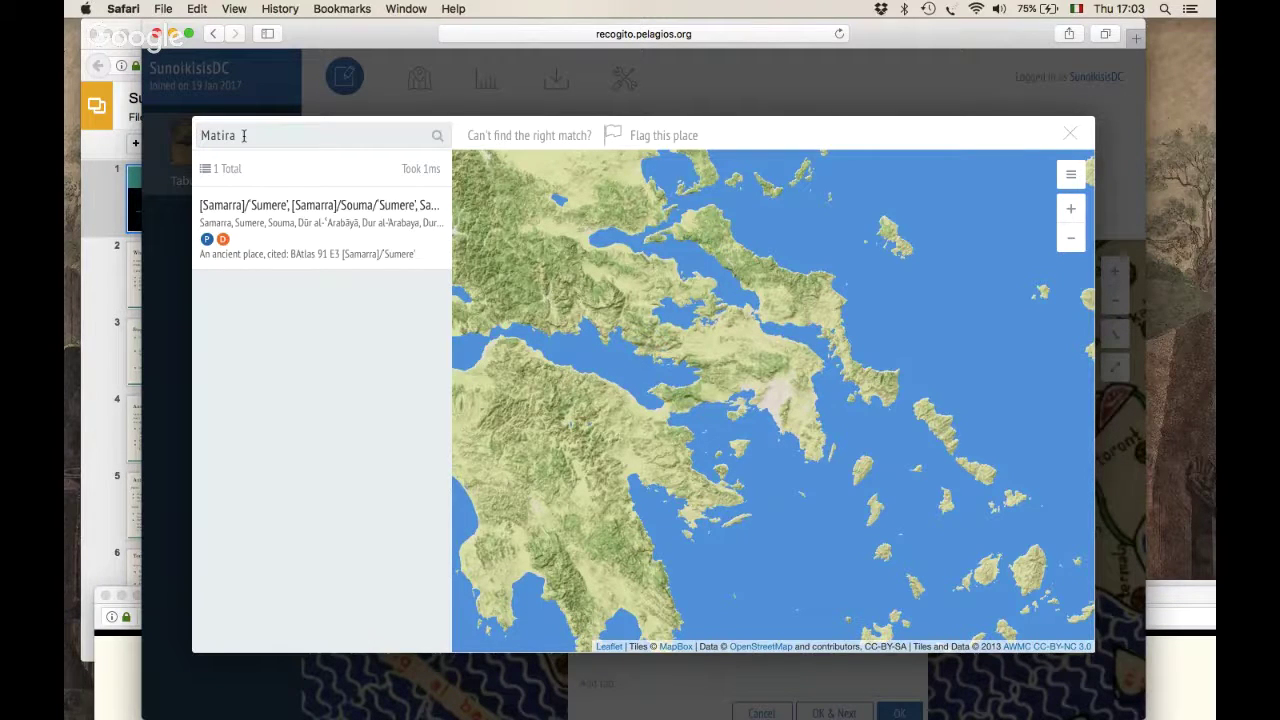
left_click_drag(250, 135, 221, 137)
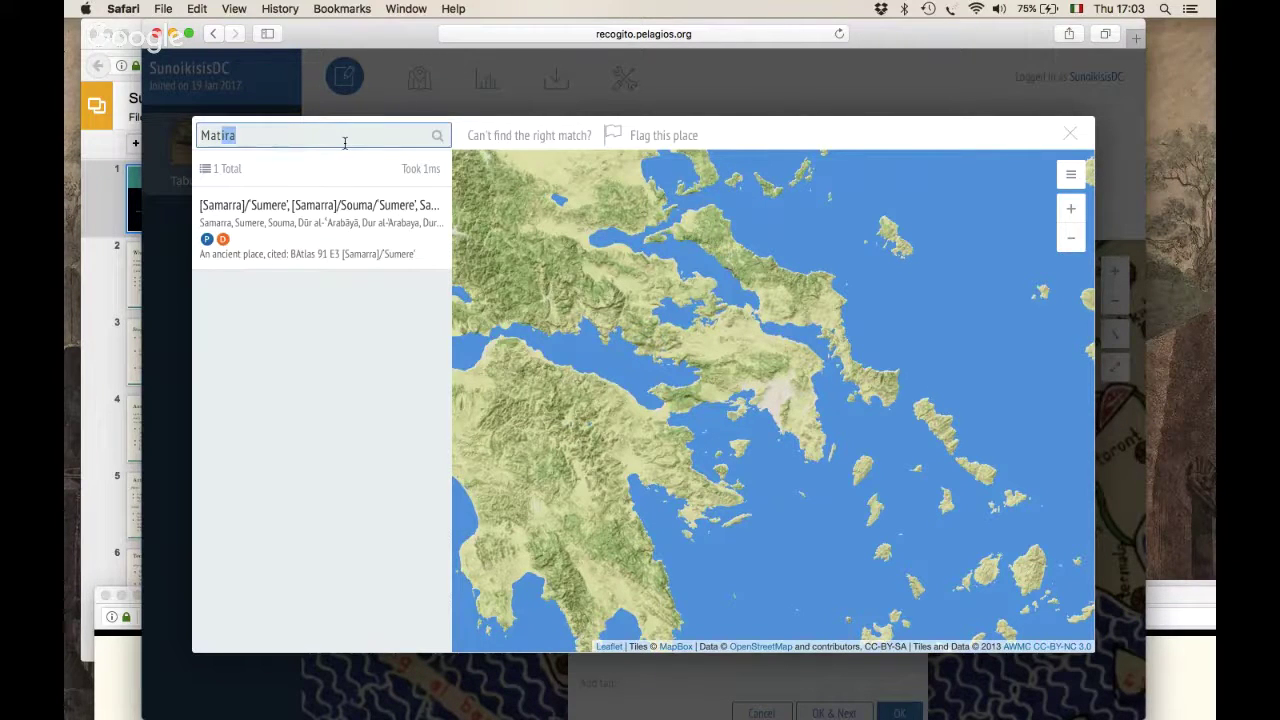
type("e")
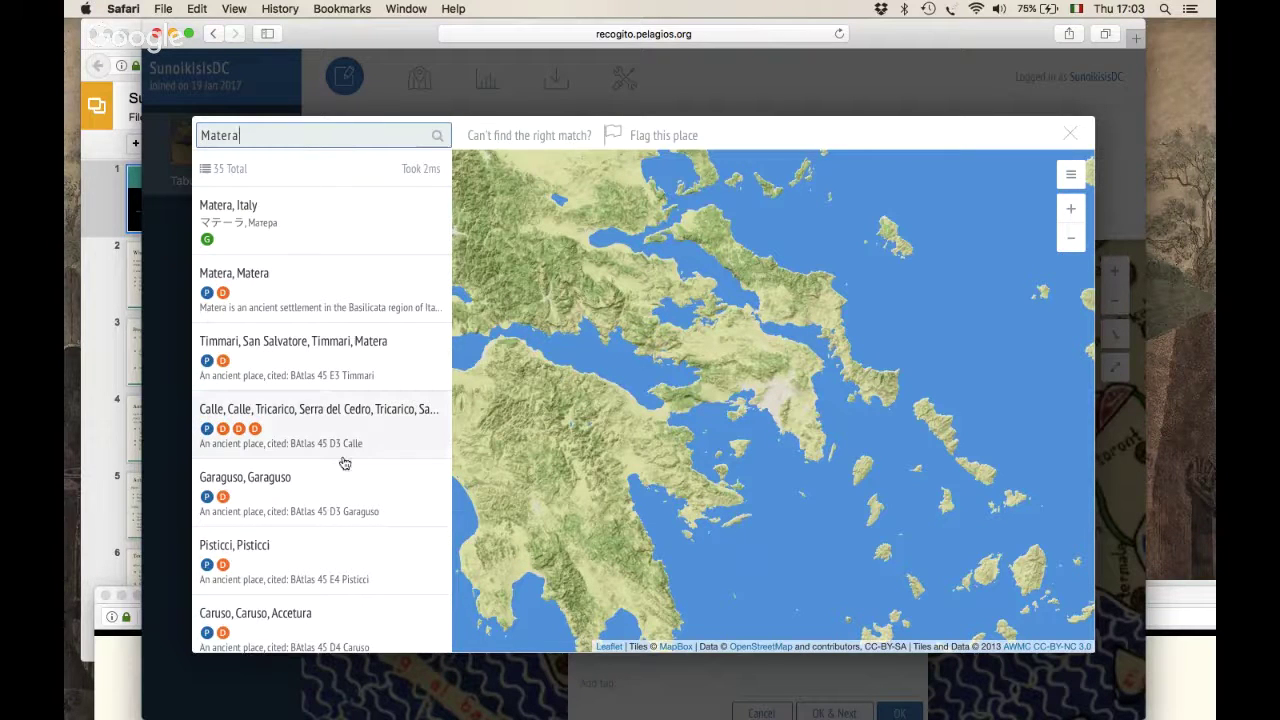
left_click(278, 297)
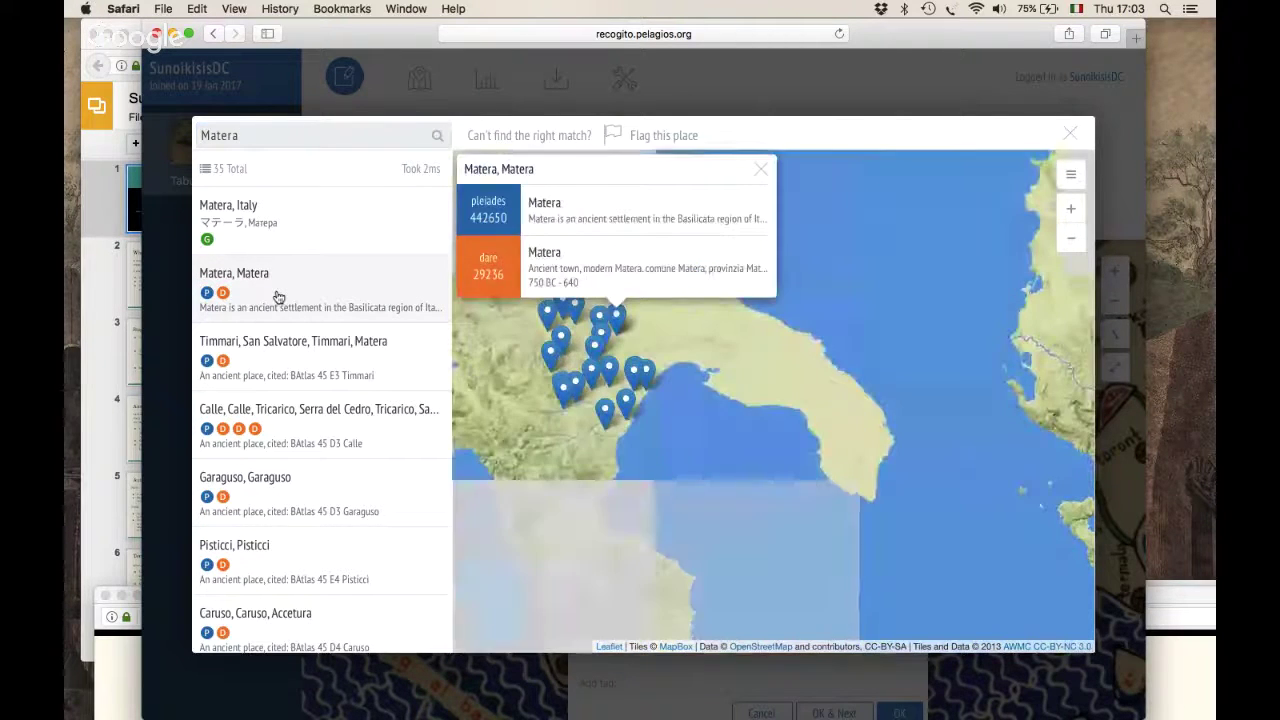
left_click(591, 211)
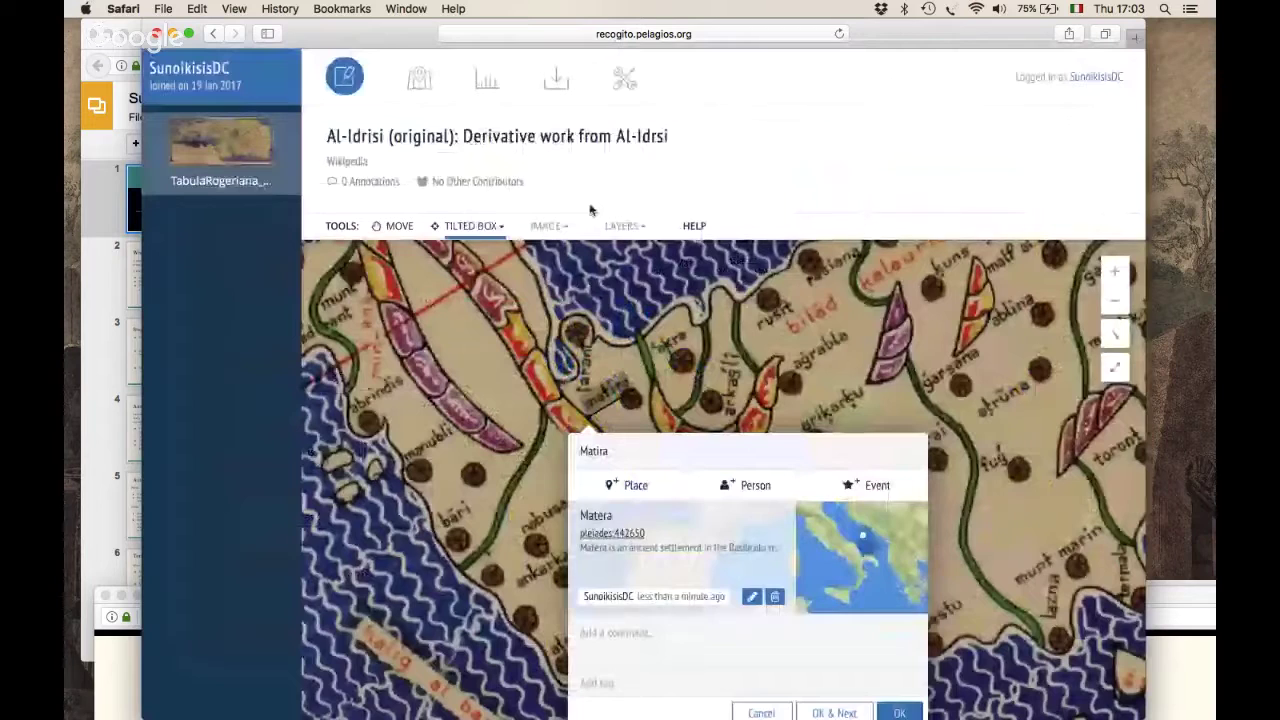
left_click(903, 712)
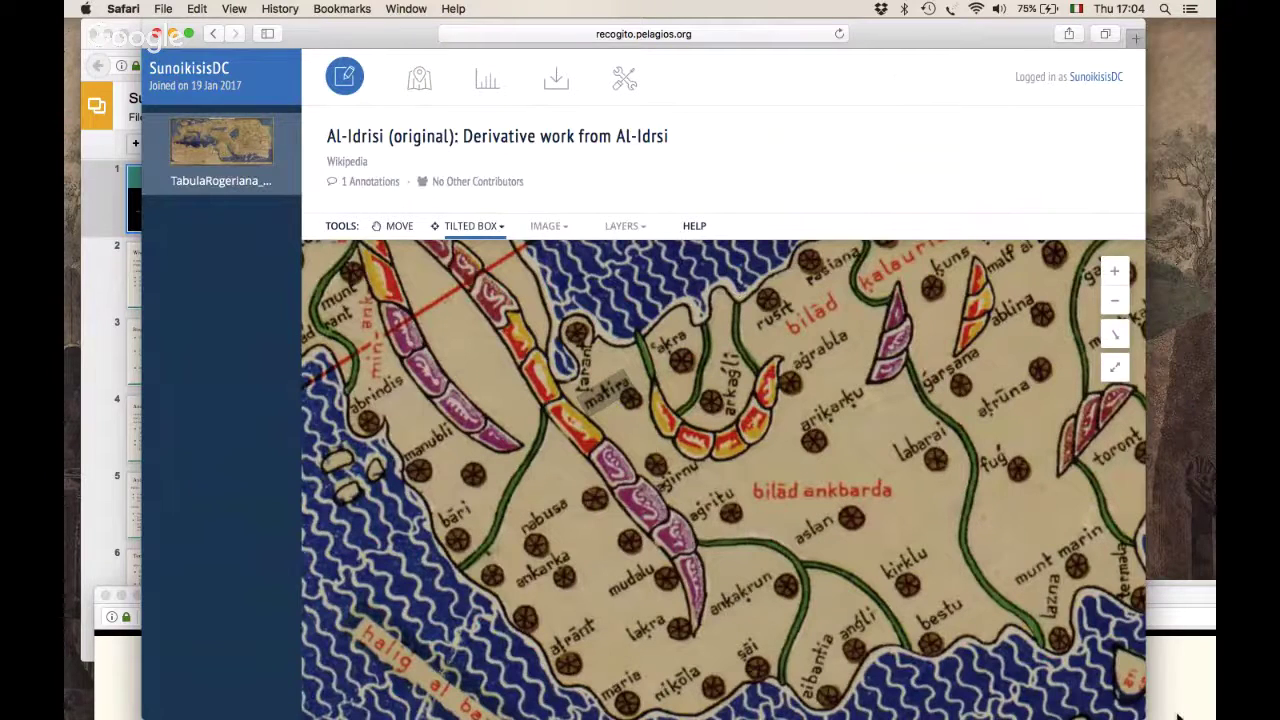
- Open the settings of the Al-Idrisi document and review its metadata and document parts
left_click_drag(1141, 716, 1145, 688)
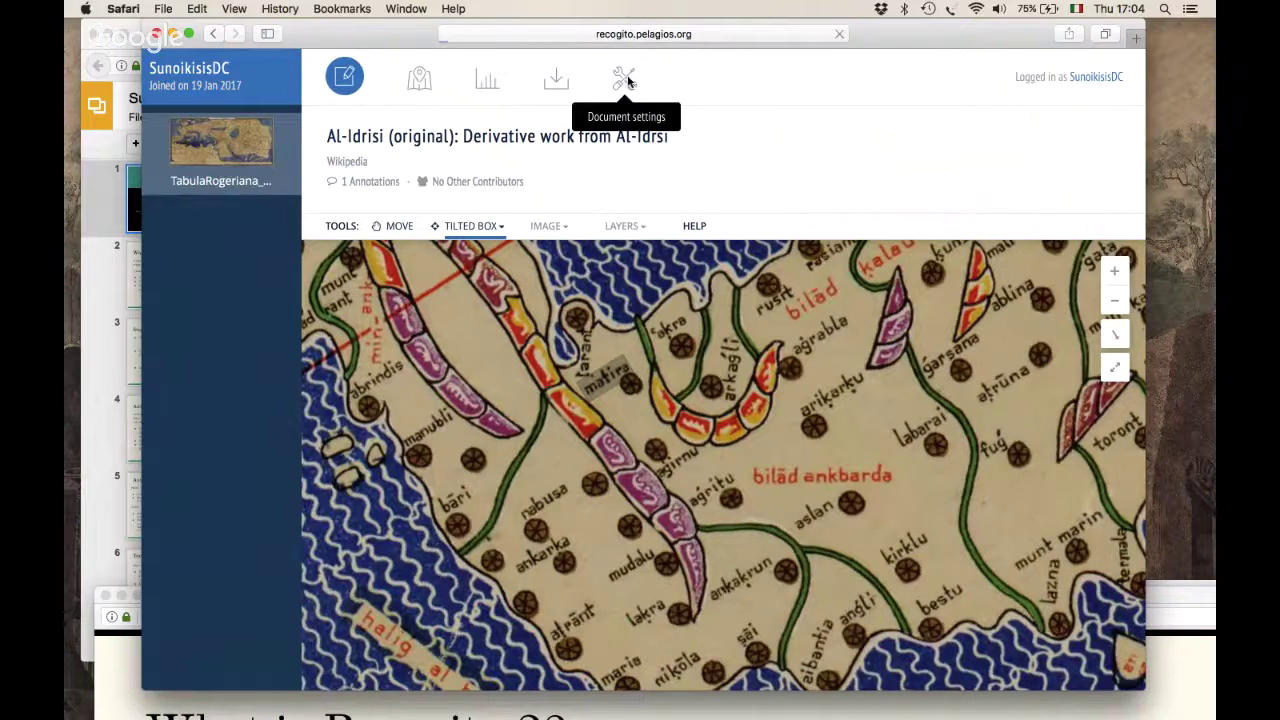
left_click(626, 82)
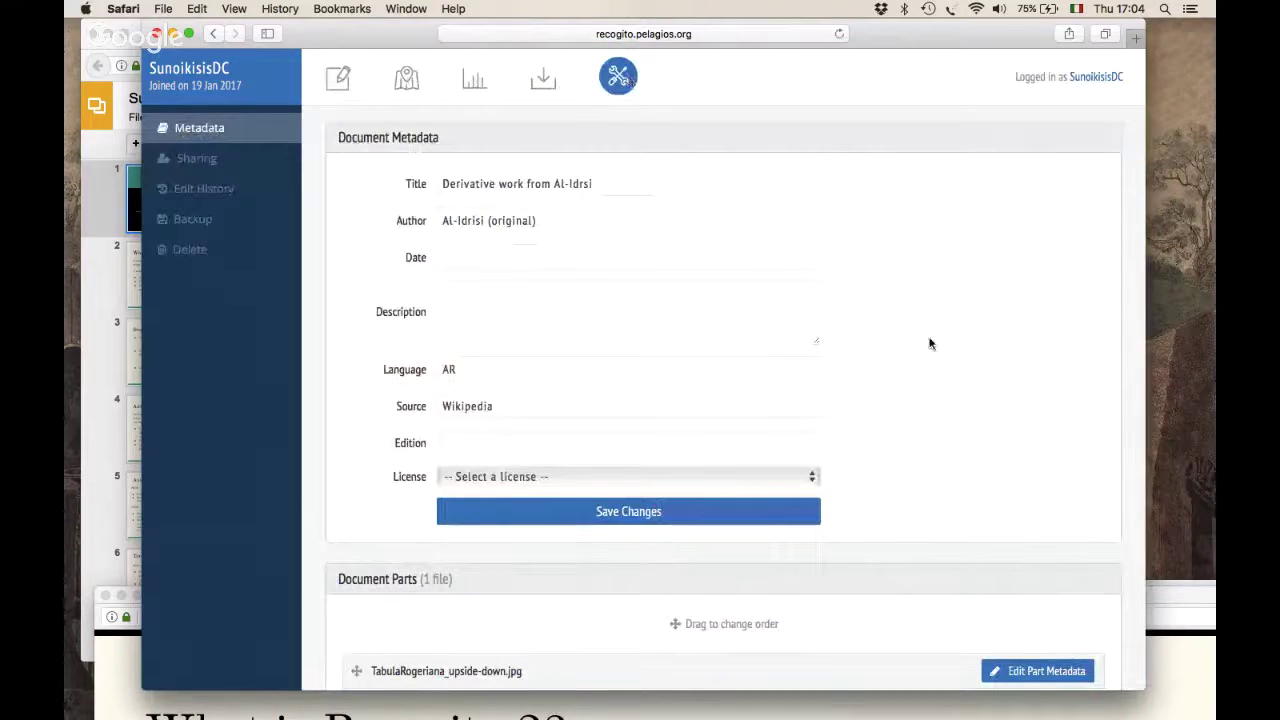
scroll(931, 360, "down", 1)
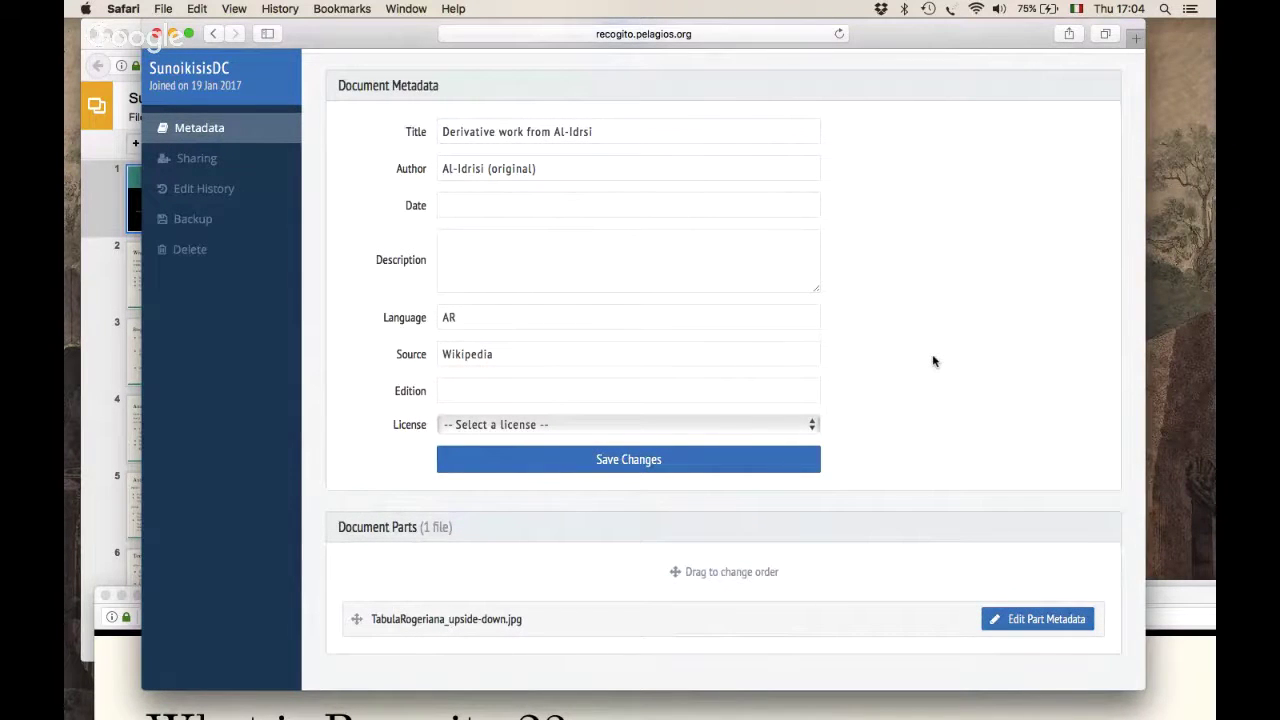
scroll(931, 360, "up", 1)
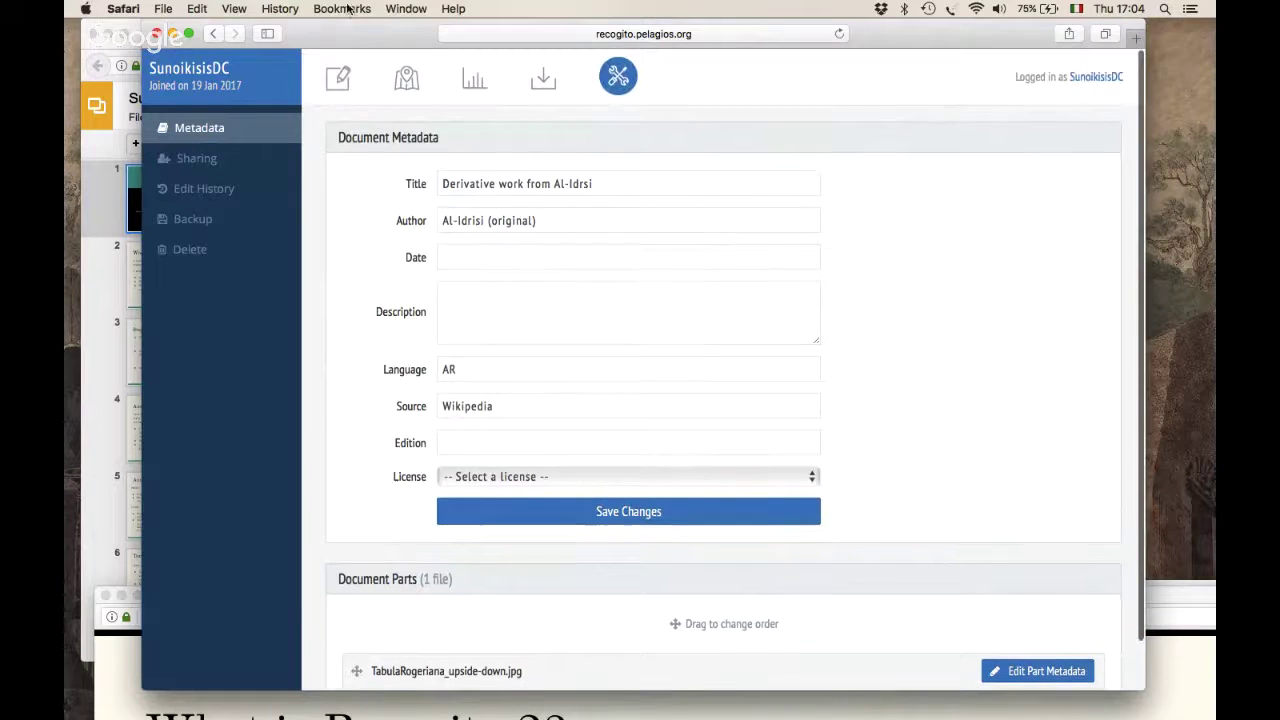
- Open the document's sharing settings and add a new collaborator by username
left_click(200, 160)
left_click(387, 592)
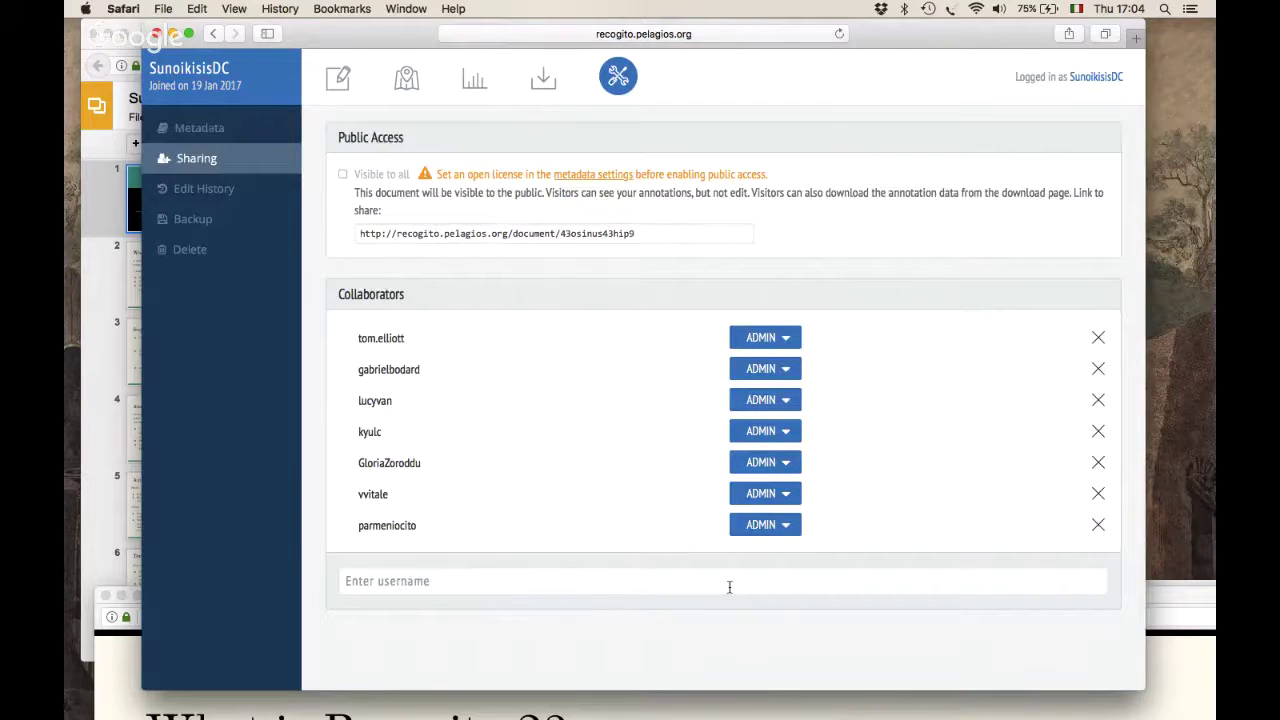
left_click(443, 585)
type("chia")
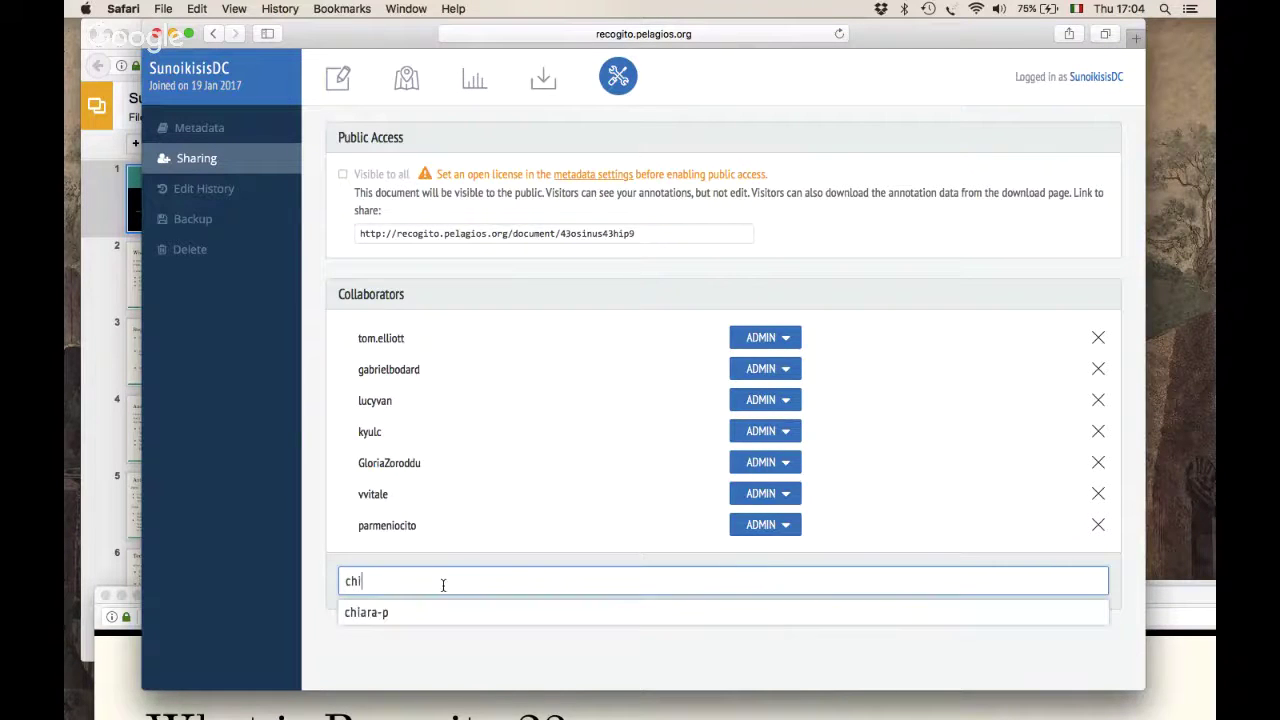
left_click(462, 611)
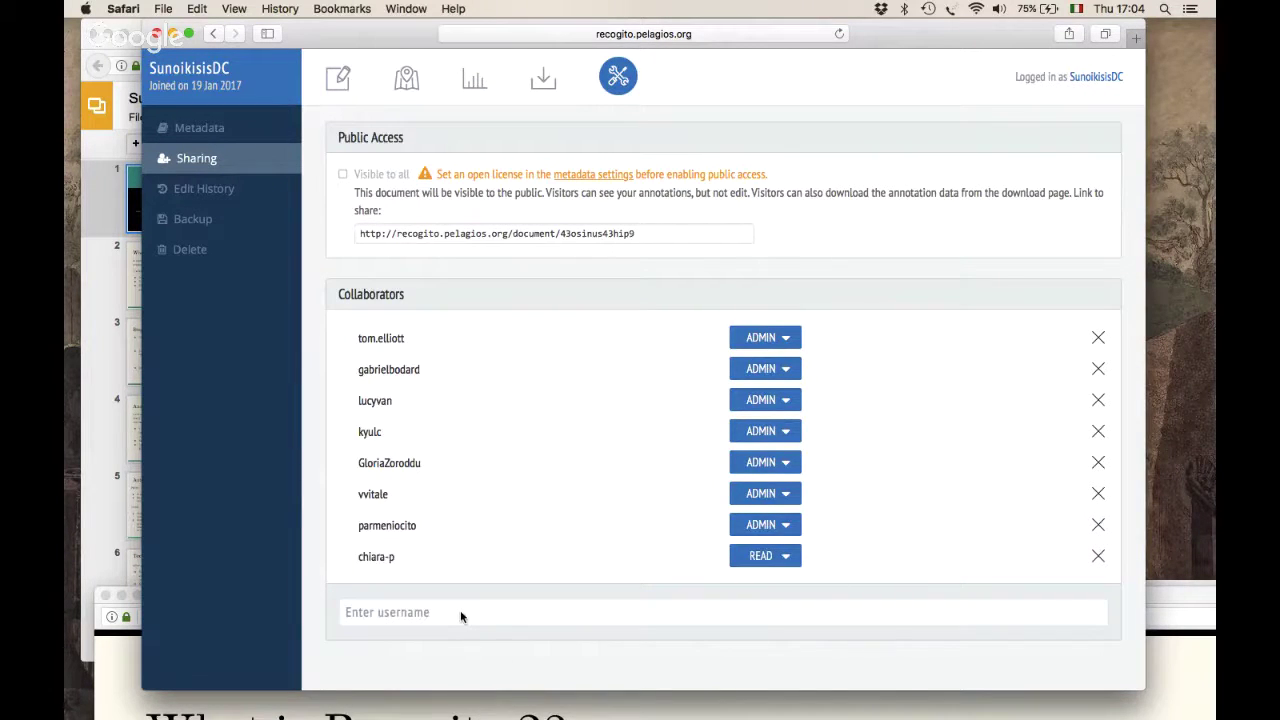
- Give the newly added collaborator the Admin permission level
left_click(788, 561)
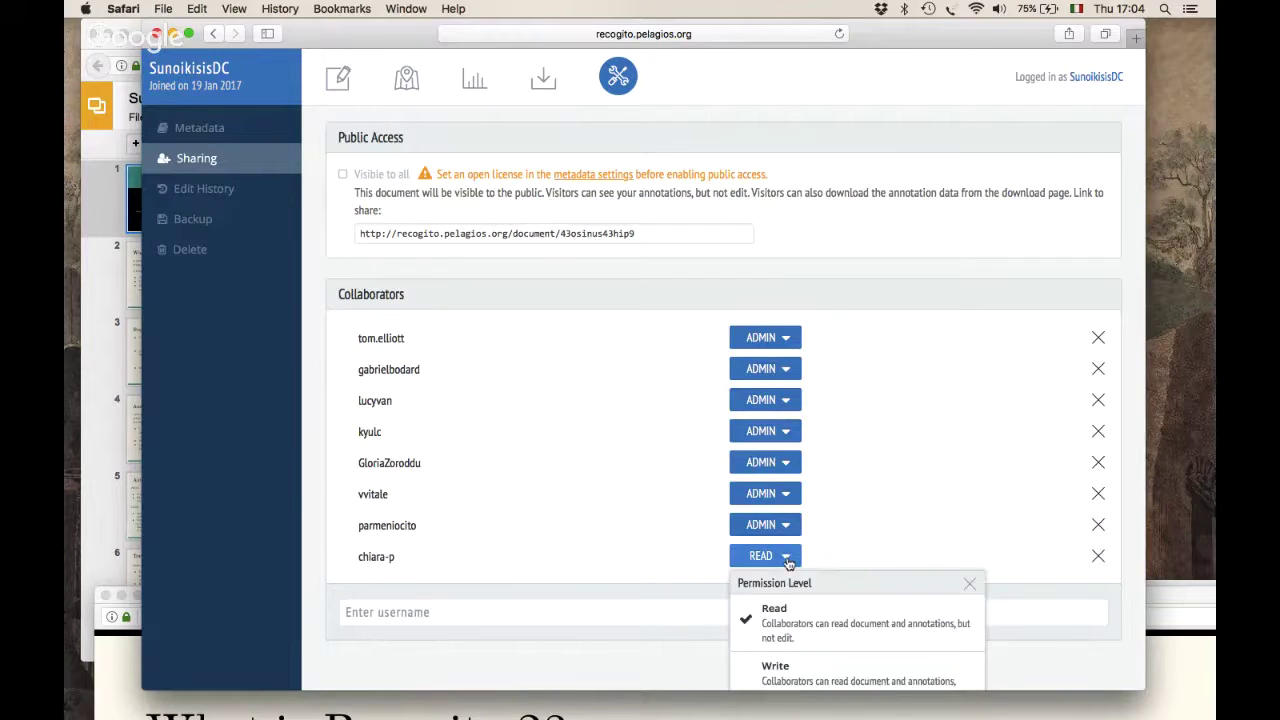
scroll(874, 494, "down", 3)
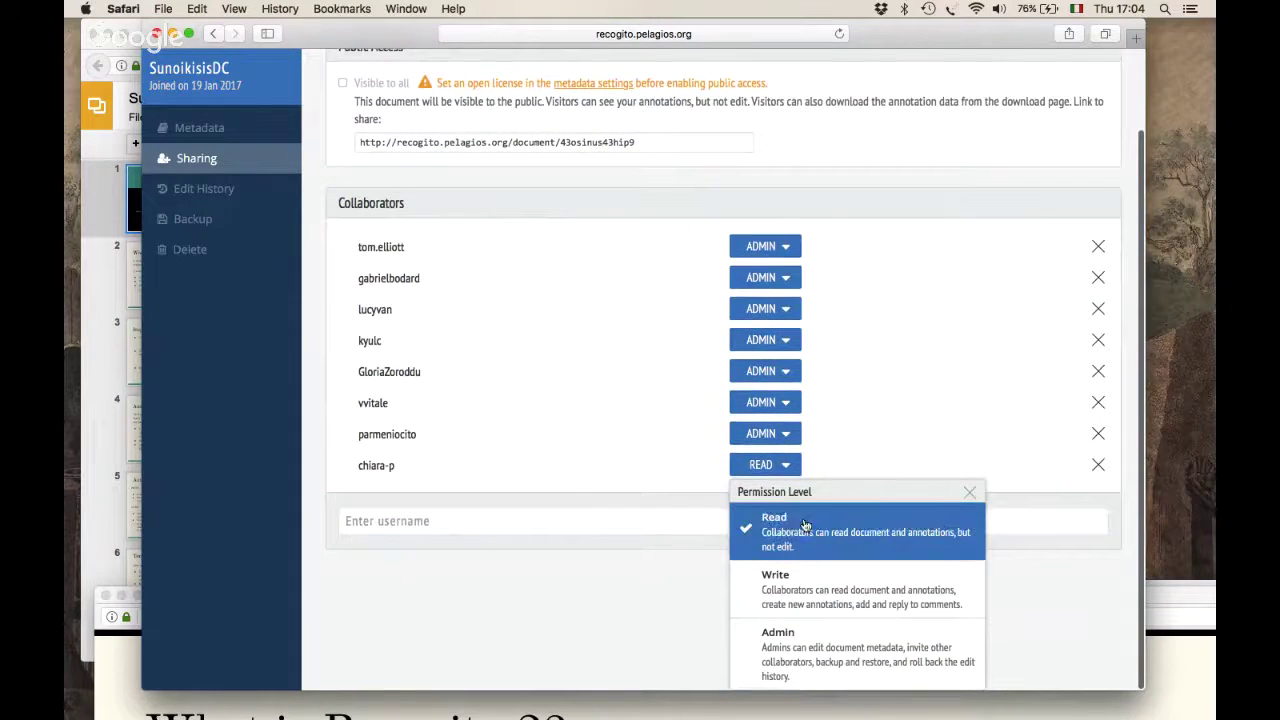
left_click(796, 648)
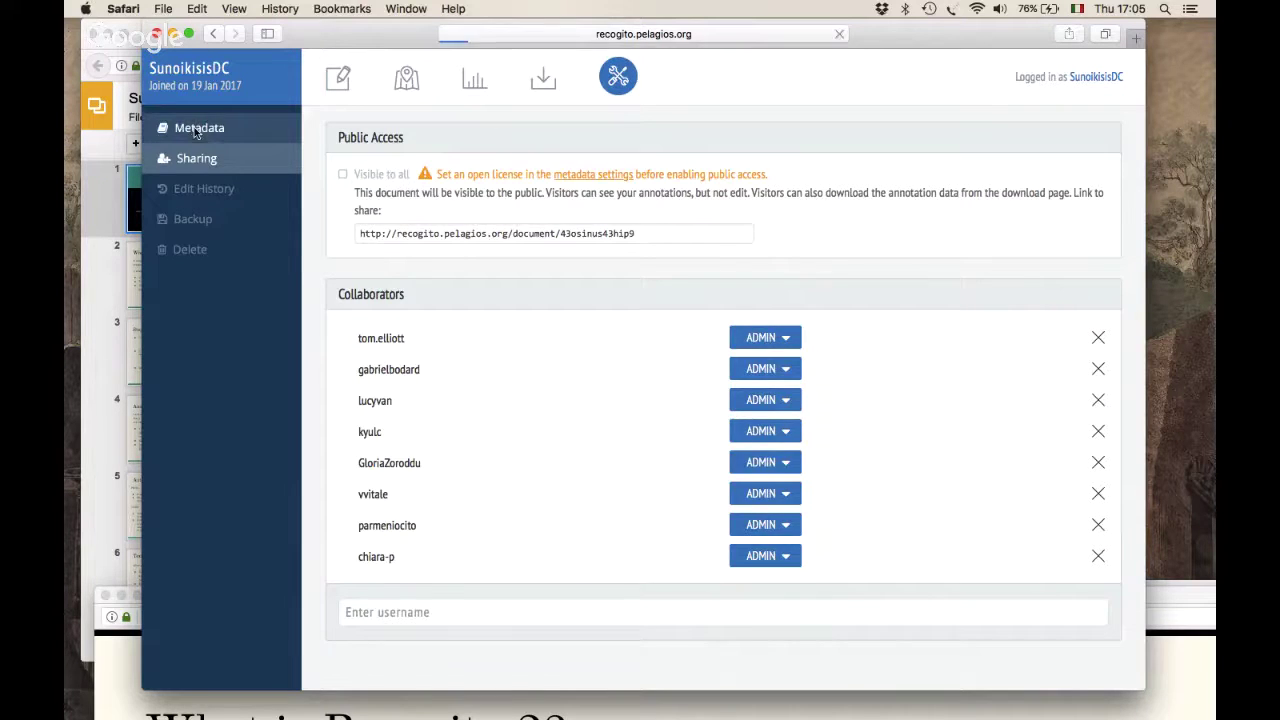
- Return to the document metadata and look through the available license options without choosing one
left_click(194, 127)
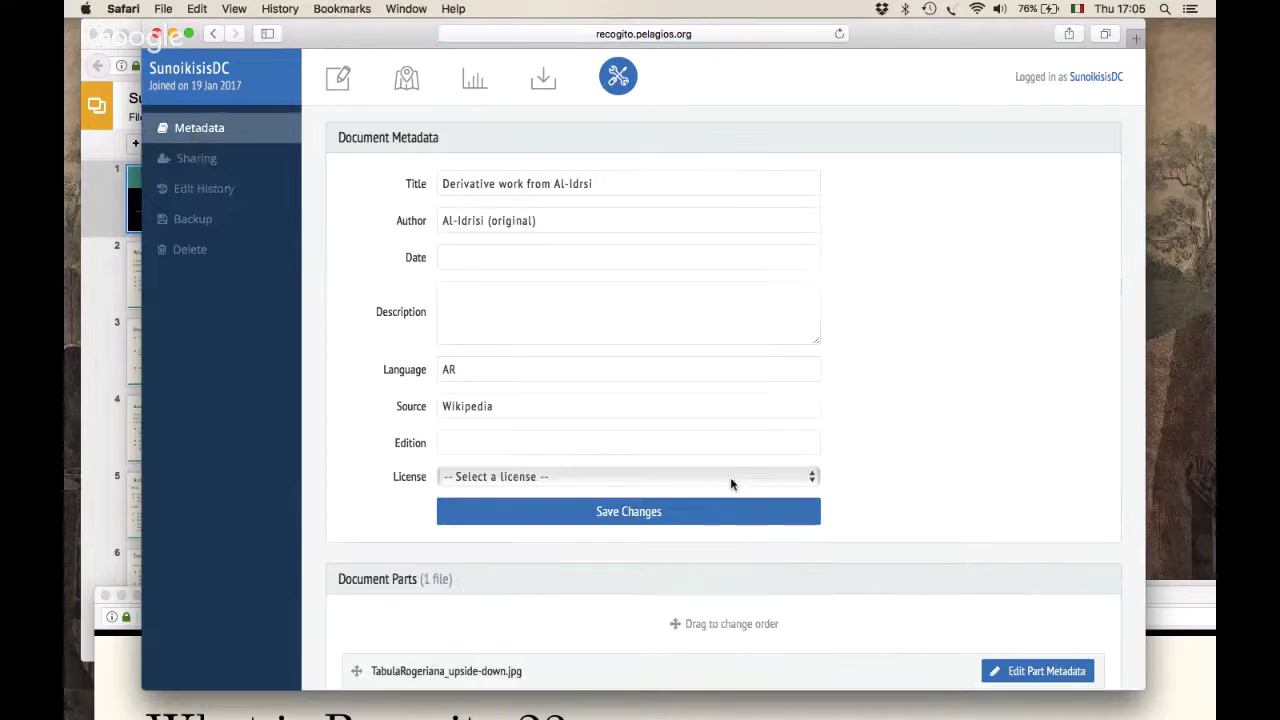
left_click(592, 478)
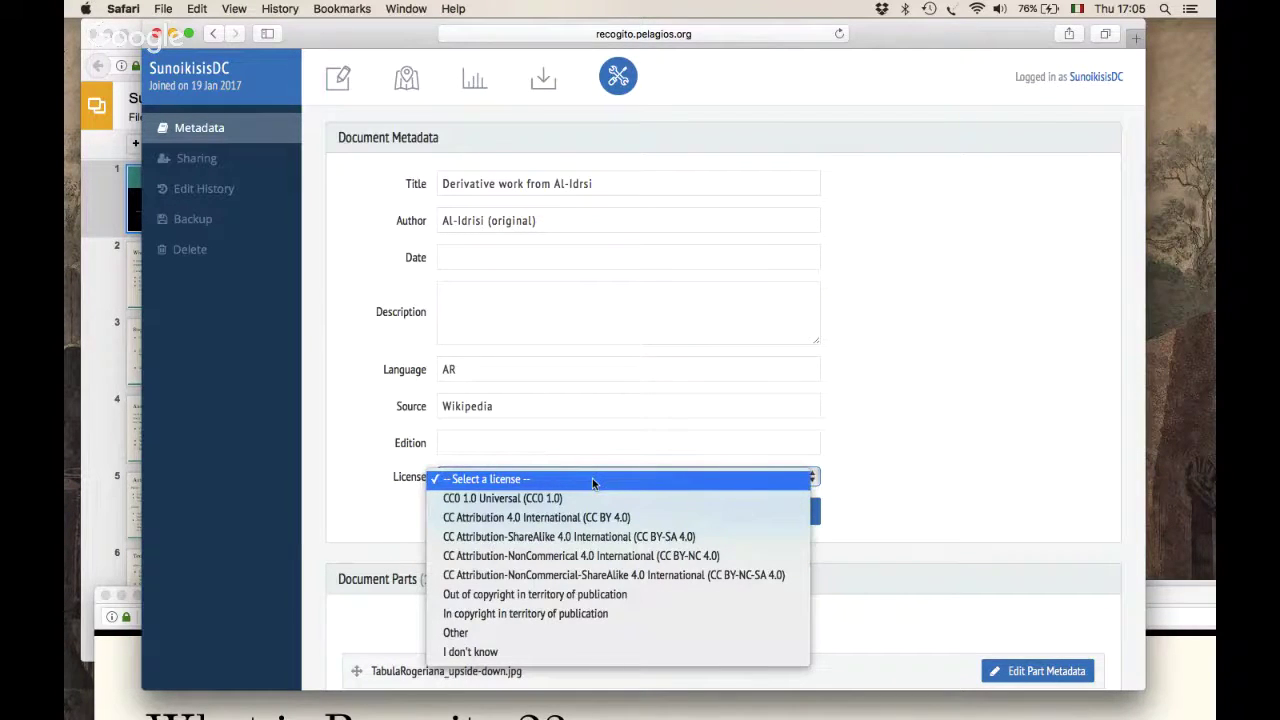
left_click(979, 390)
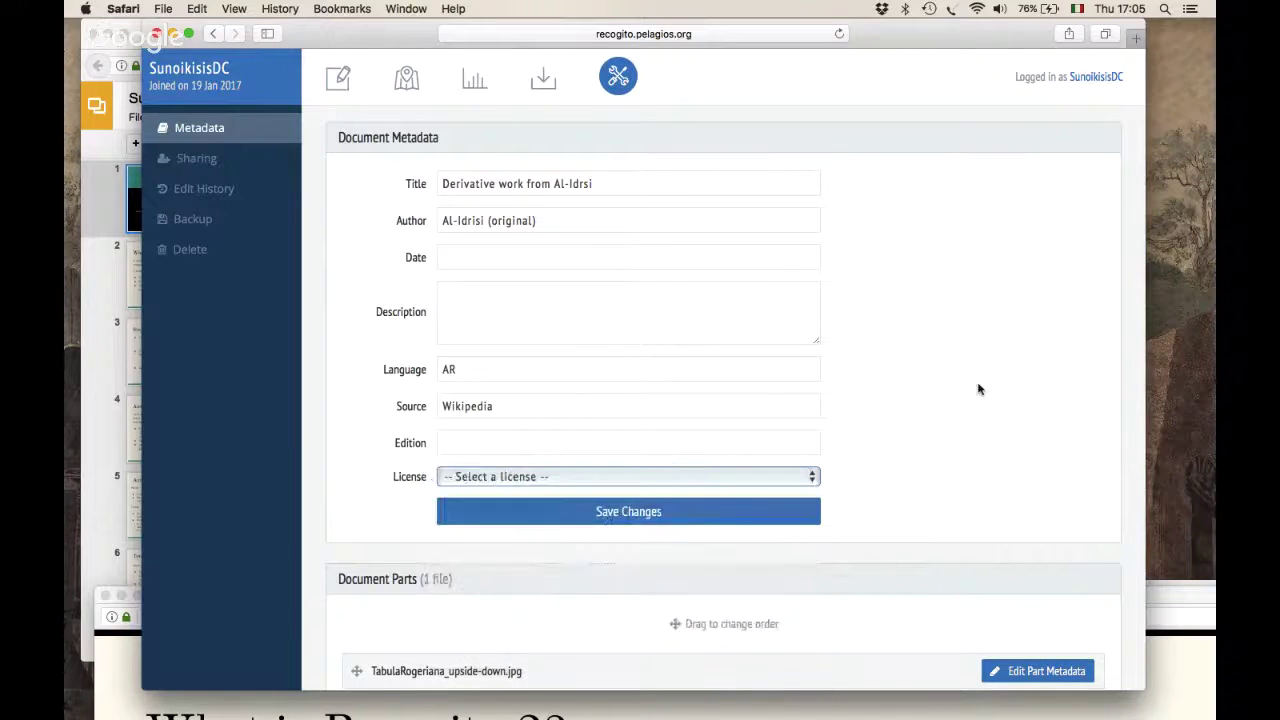
- Open the document's download options and bring up the minimized RDF/XML annotation file in the oXygen XML Editor
left_click(542, 84)
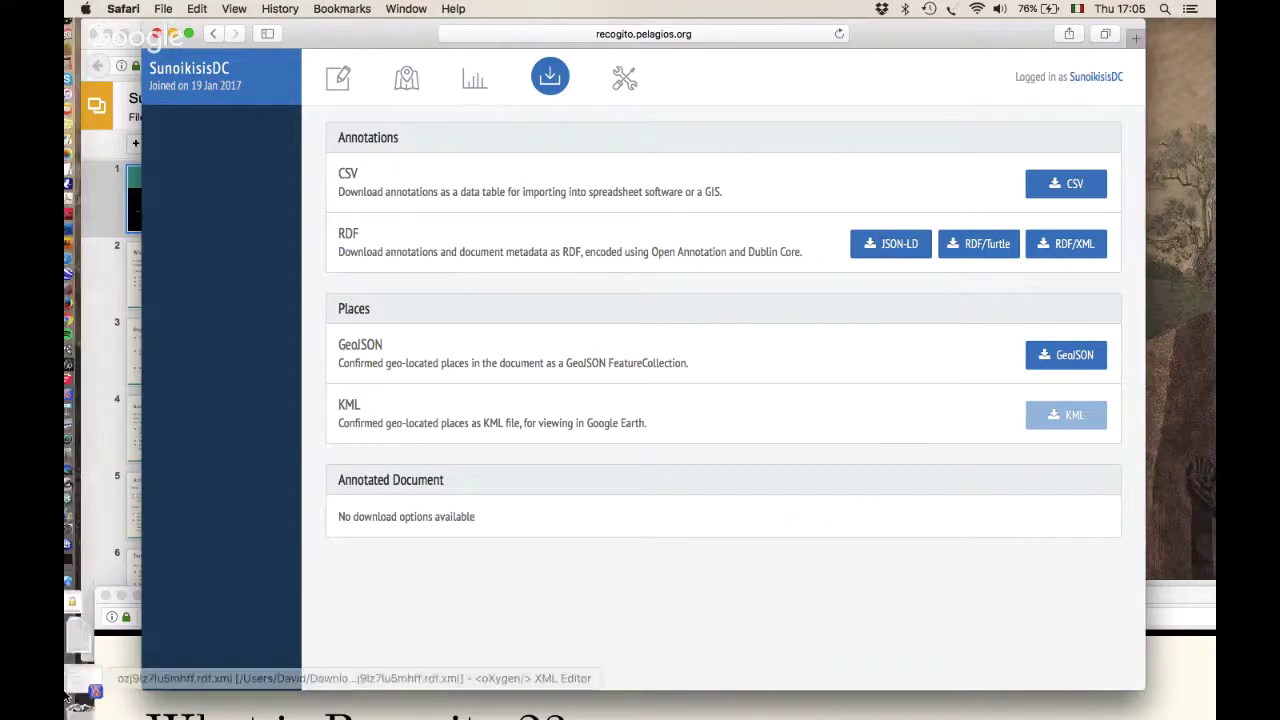
mouse_move(70, 714)
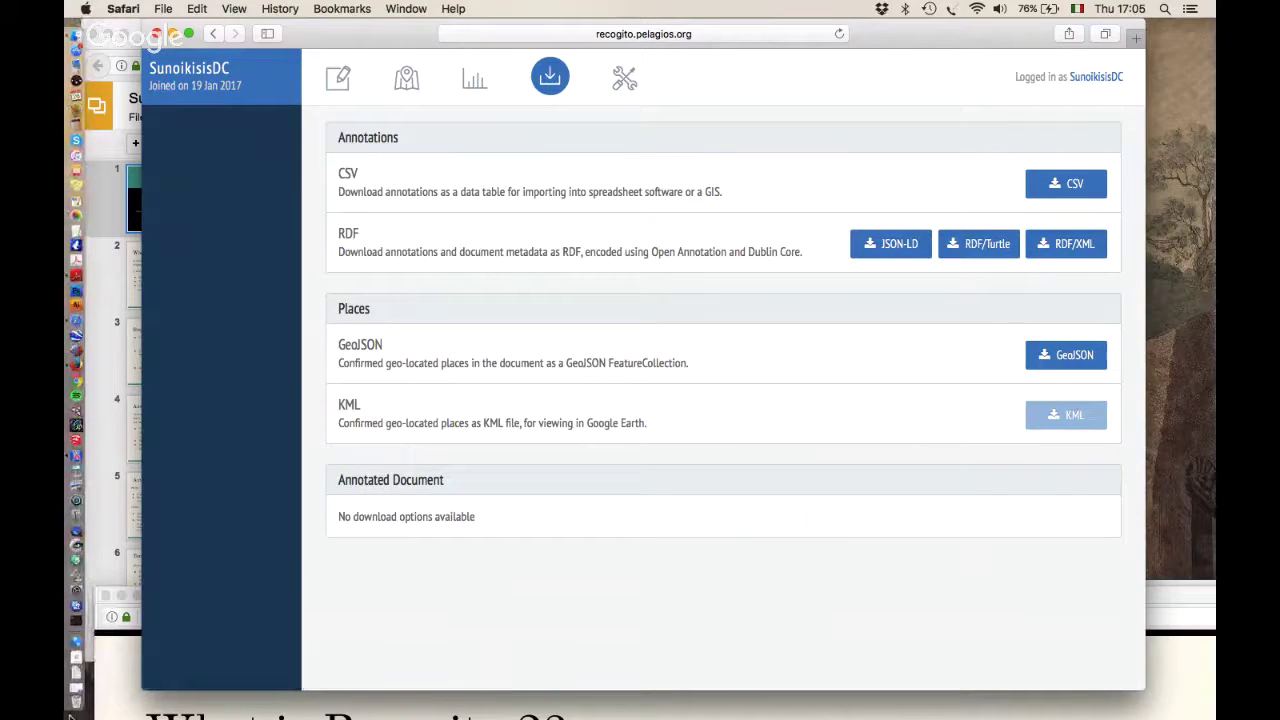
left_click(86, 690)
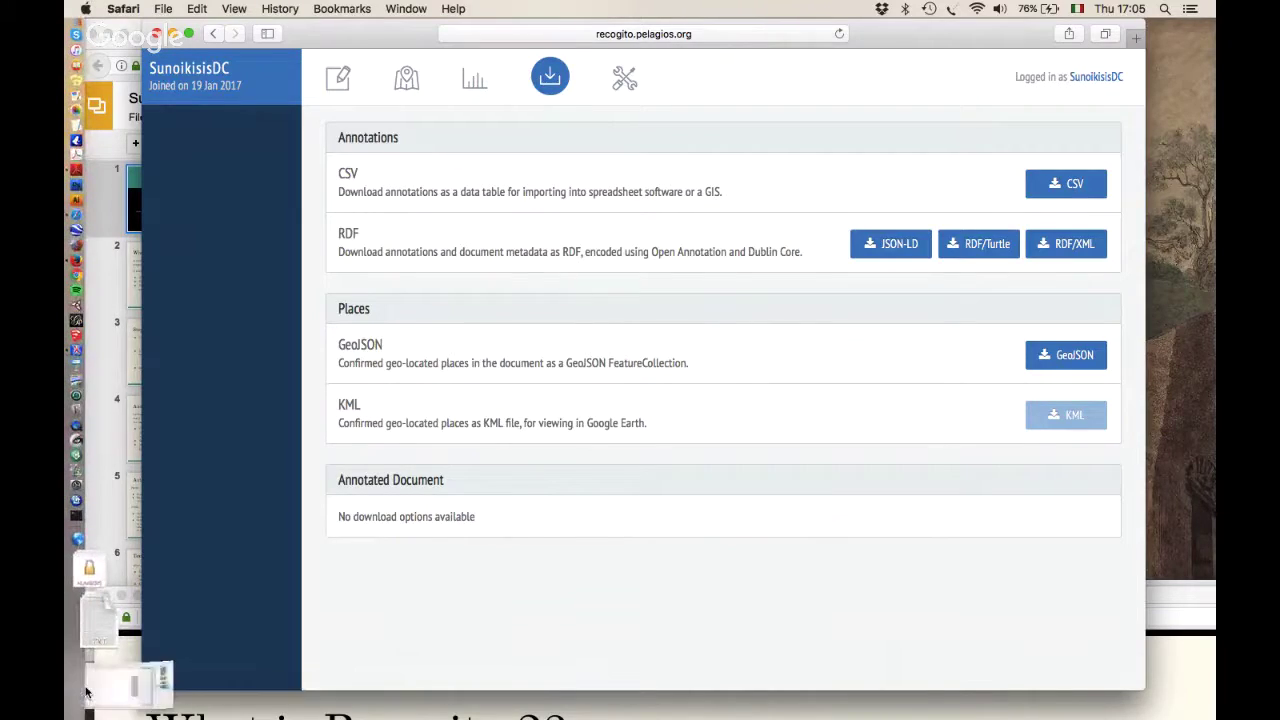
- Examine the RDF/XML file's document metadata, annotation entries and their gazetteer links
scroll(704, 447, "down", 5)
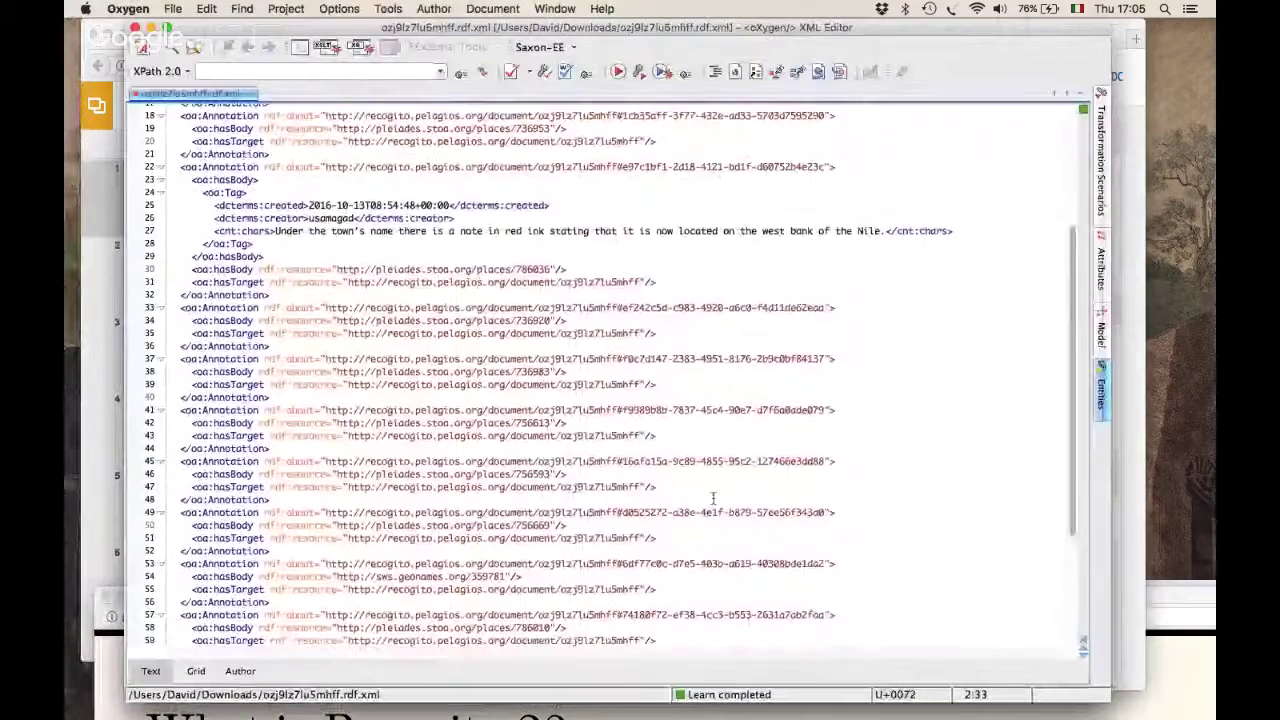
scroll(710, 480, "up", 4)
scroll(713, 497, "up", 6)
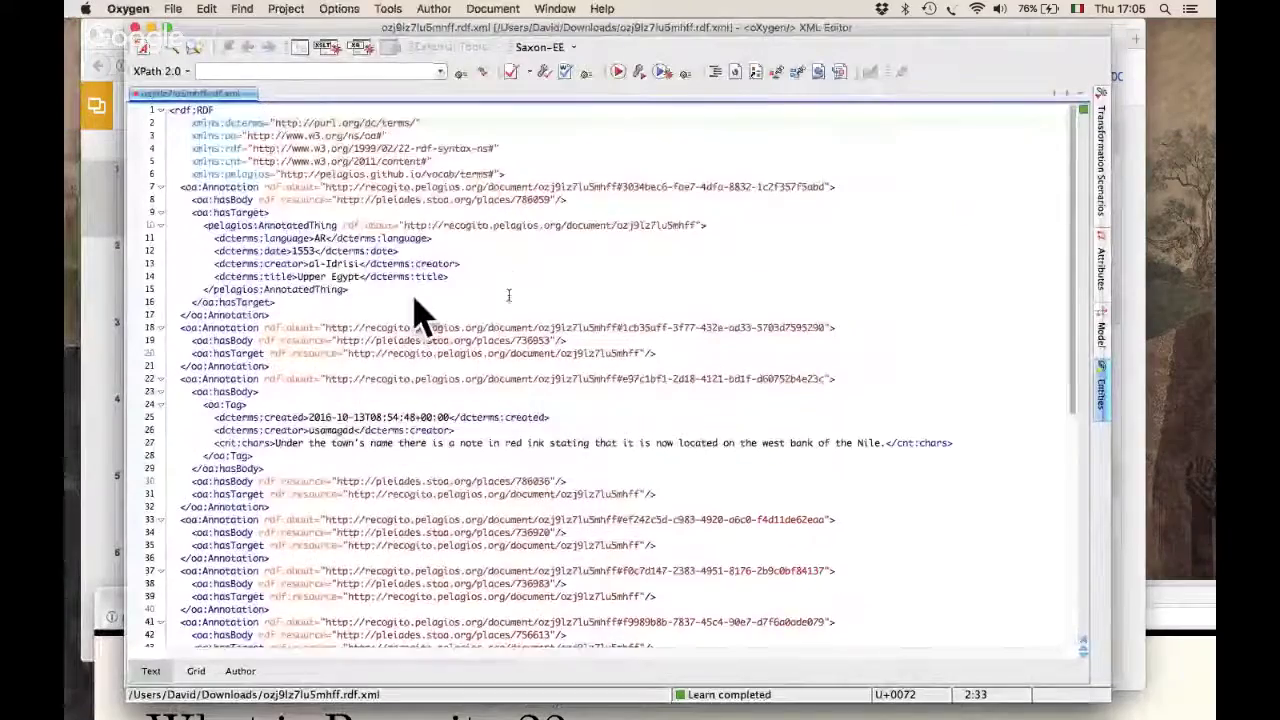
scroll(508, 295, "down", 5)
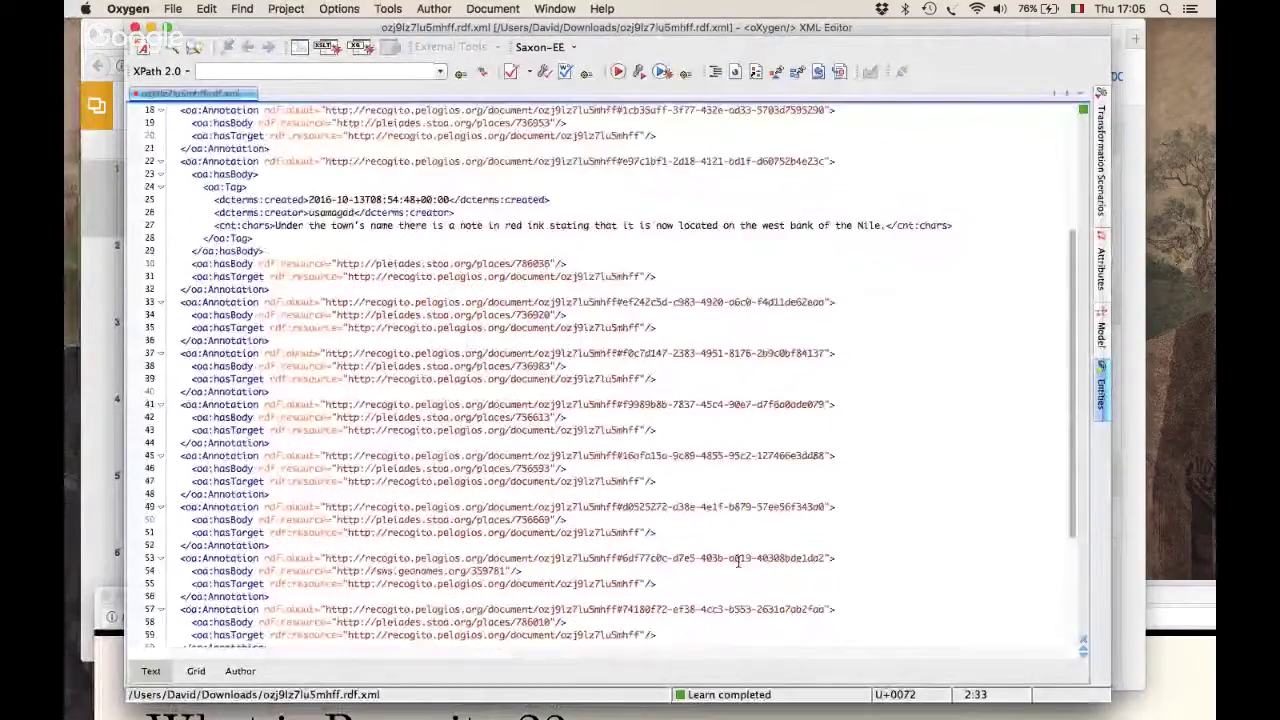
scroll(578, 342, "down", 3)
scroll(578, 342, "down", 1)
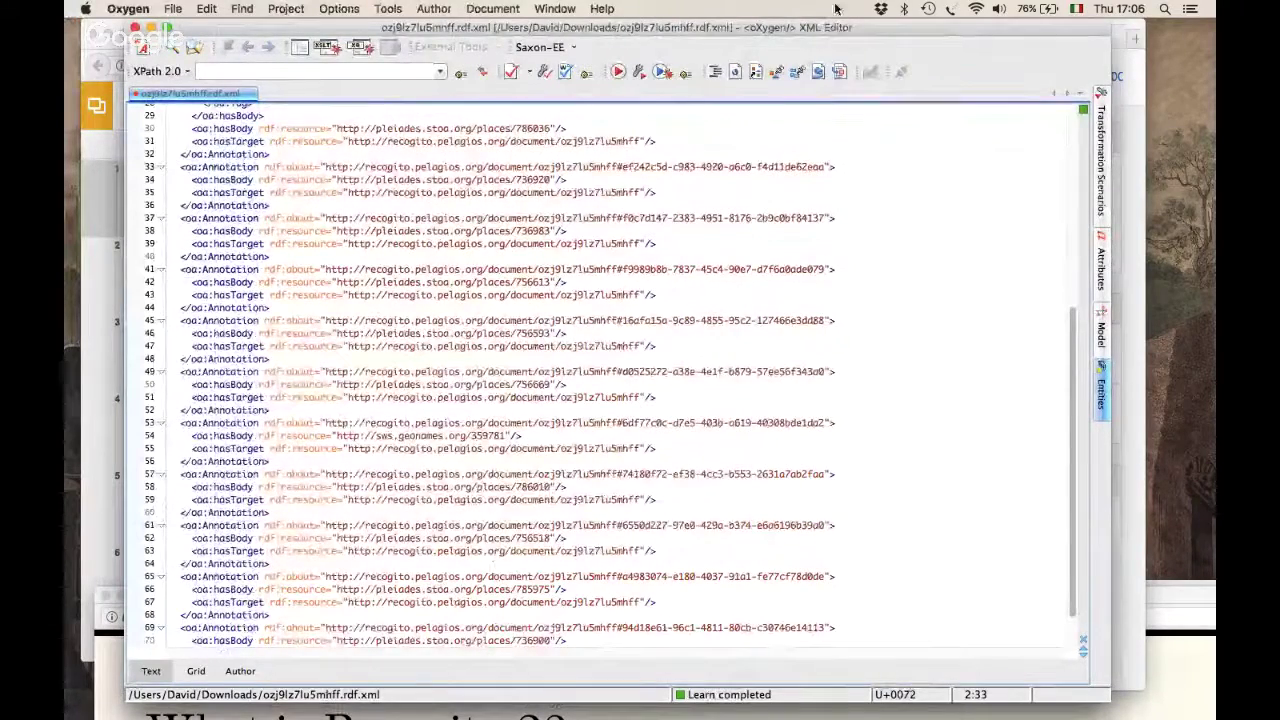
- Move the XML editor and Recogito windows down out of the way to uncover the Firefox window behind them
left_click_drag(910, 55, 880, 600)
left_click(968, 45)
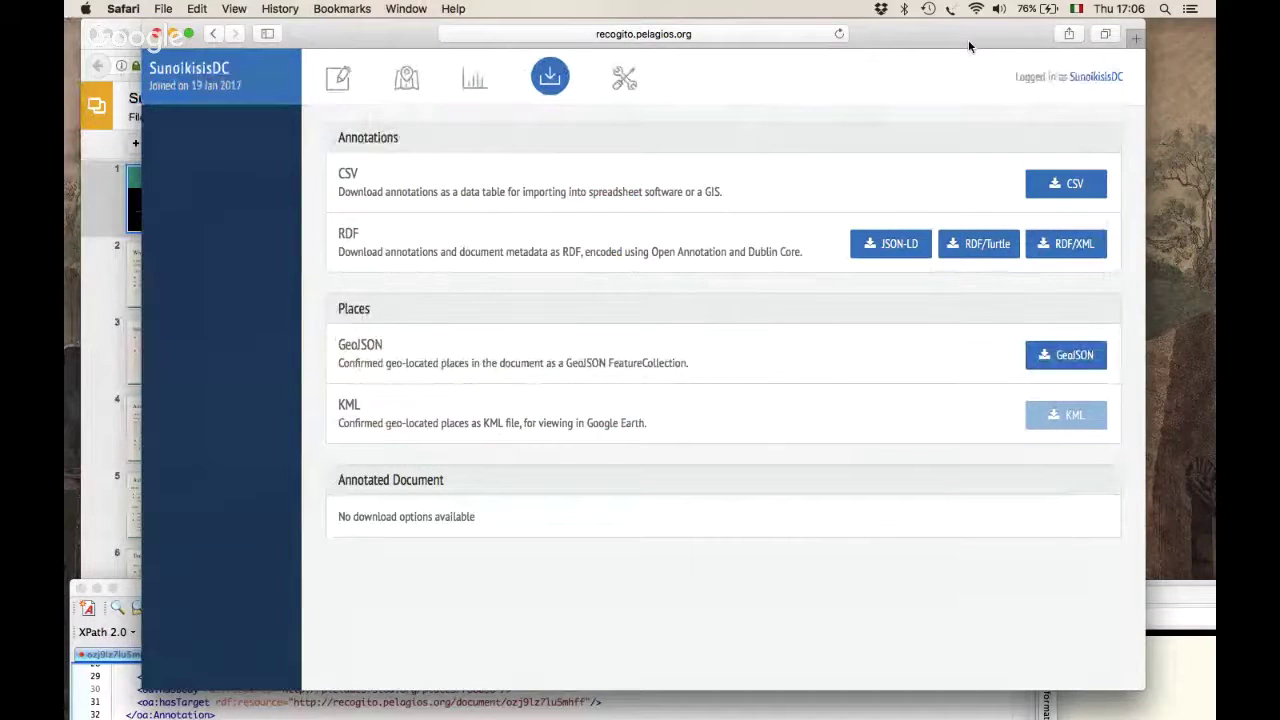
left_click_drag(968, 42, 948, 104)
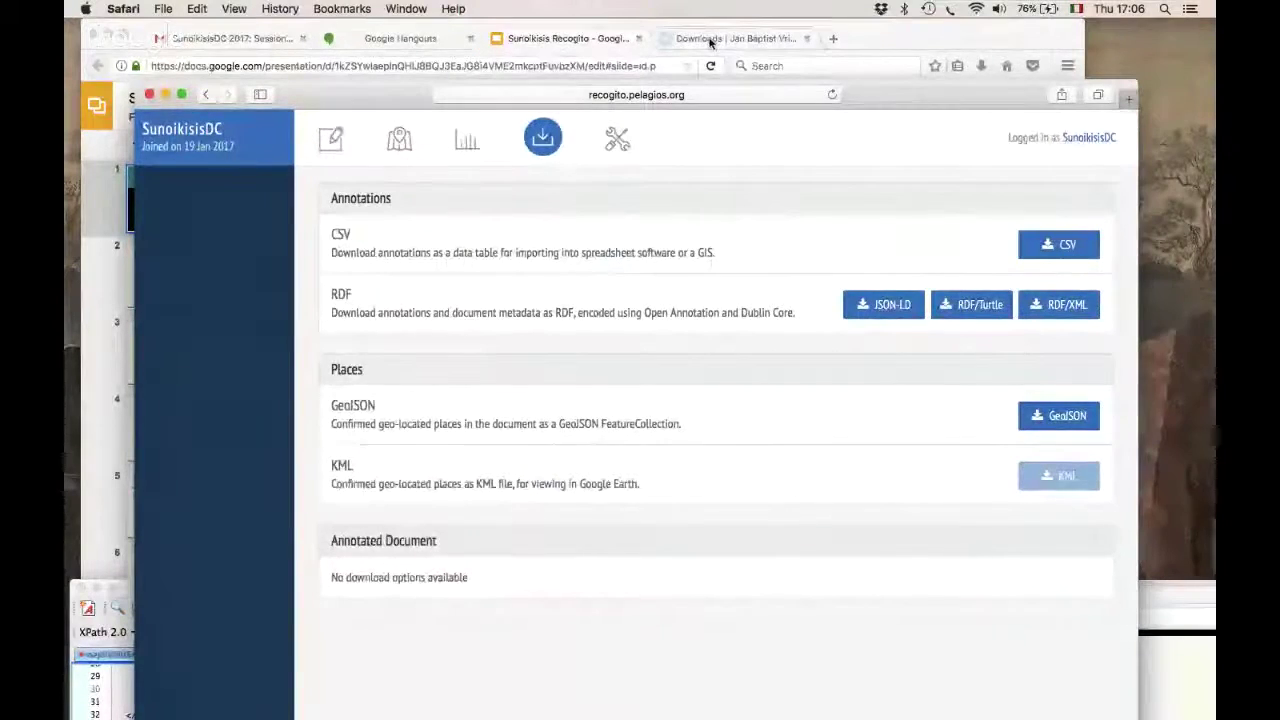
left_click_drag(891, 100, 918, 85)
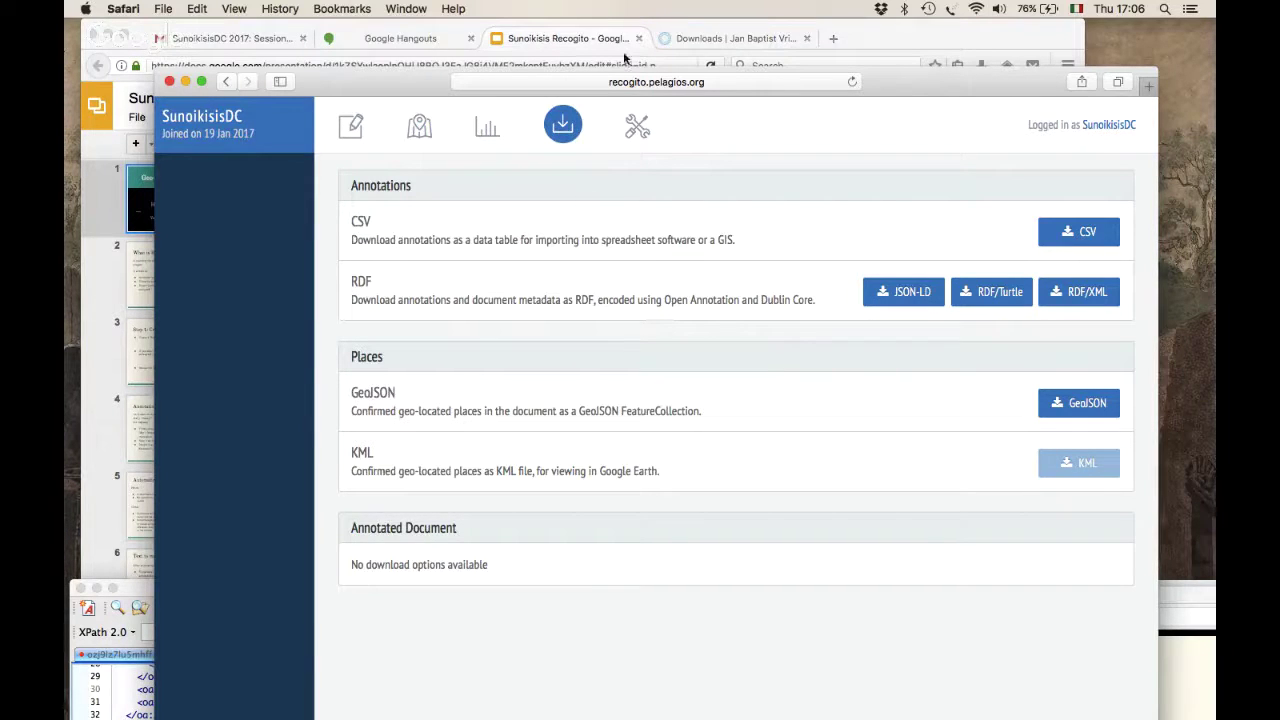
left_click_drag(391, 80, 446, 640)
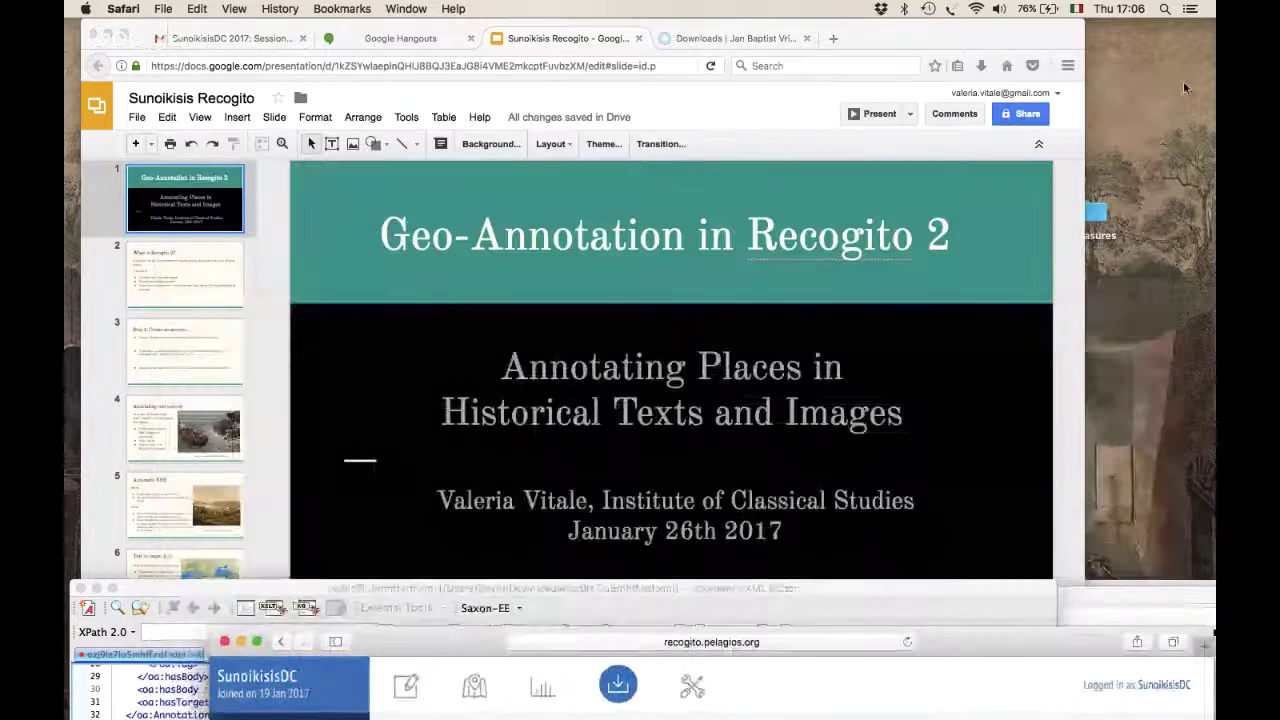
- Switch to the Google Hangouts call in Firefox and stop sharing the screen
left_click(271, 28)
left_click(236, 37)
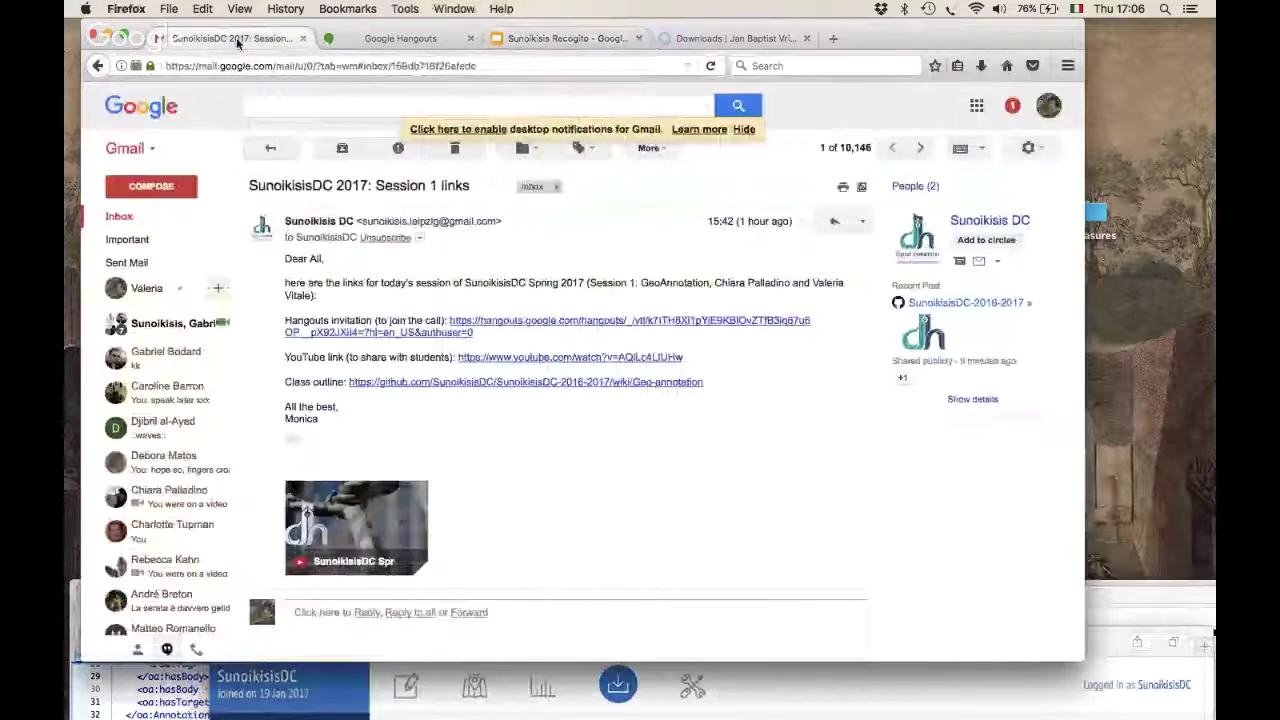
left_click(418, 37)
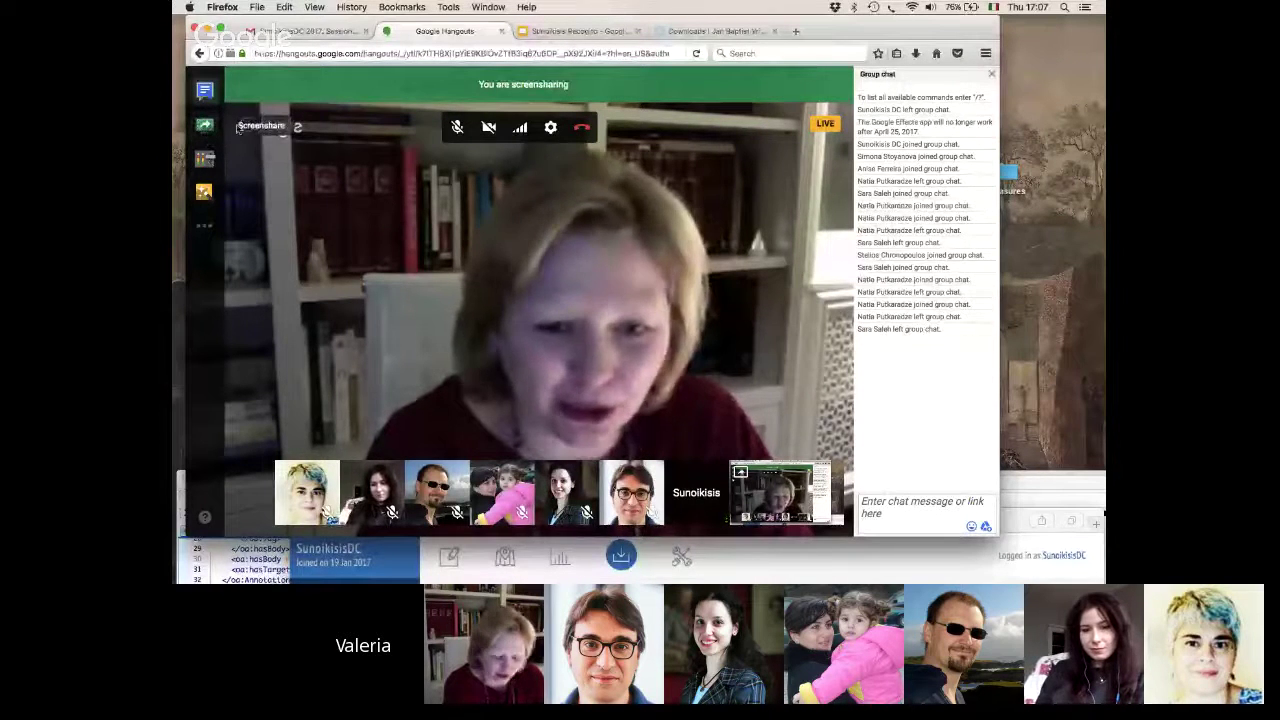
left_click(206, 126)
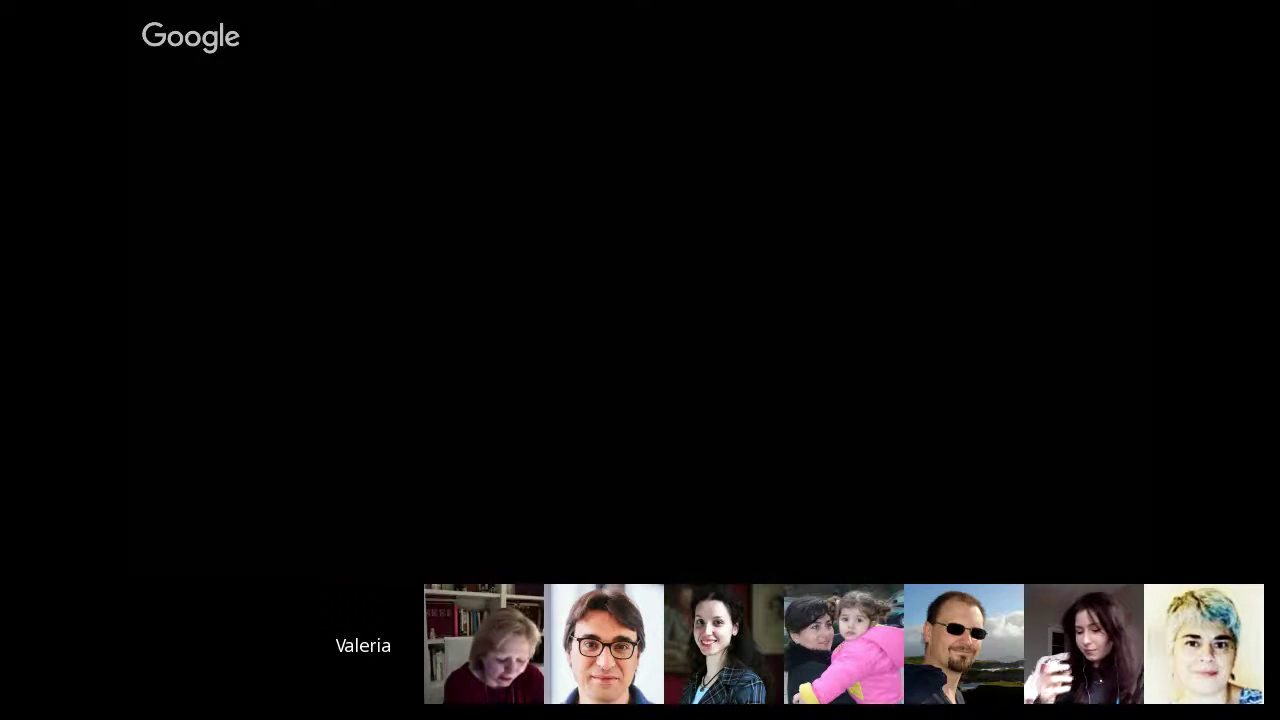